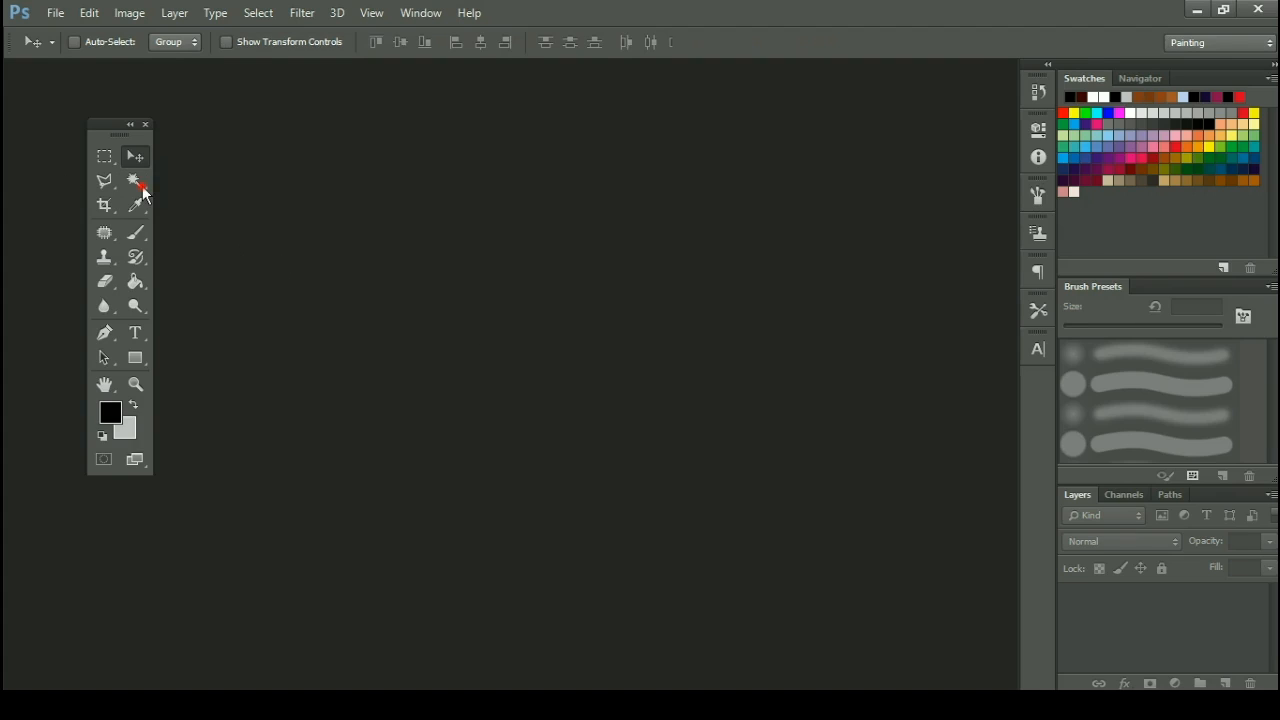
Create a new 8.5 x 11 inch document at 300 pixels/inch in RGB Color with white background contents.
key(ctrl+n)
double_click(580, 238)
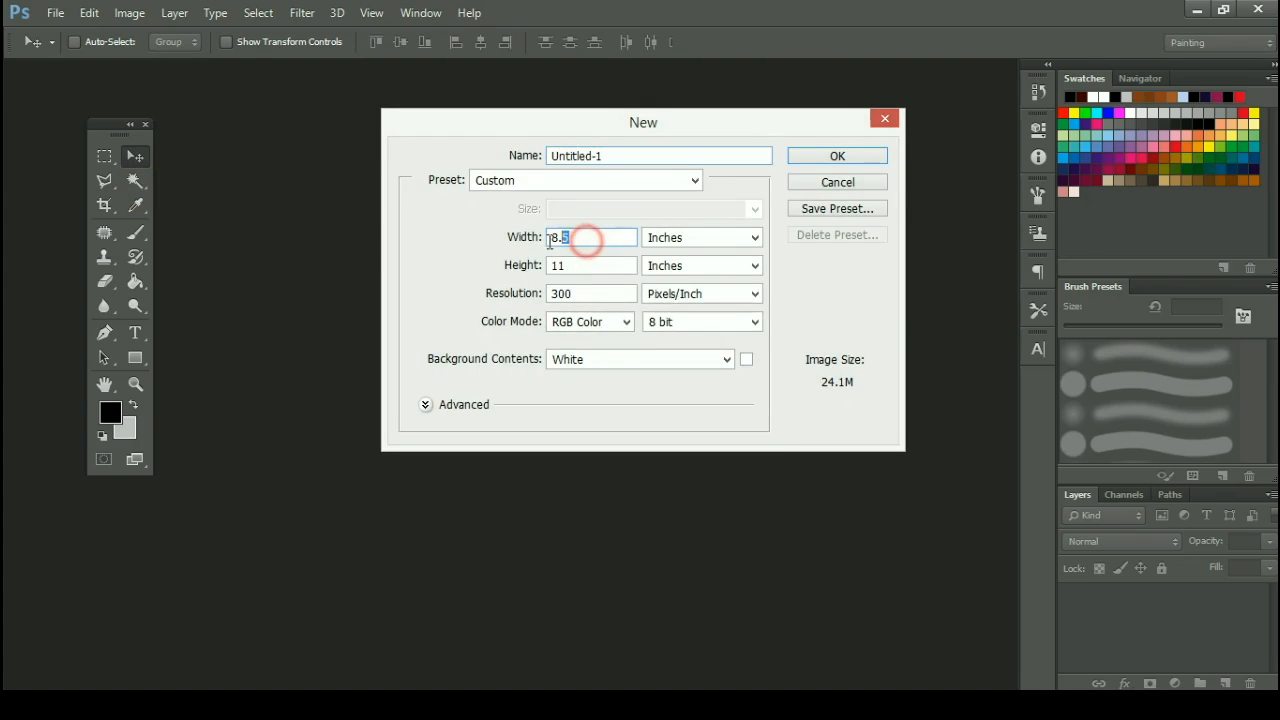
double_click(572, 264)
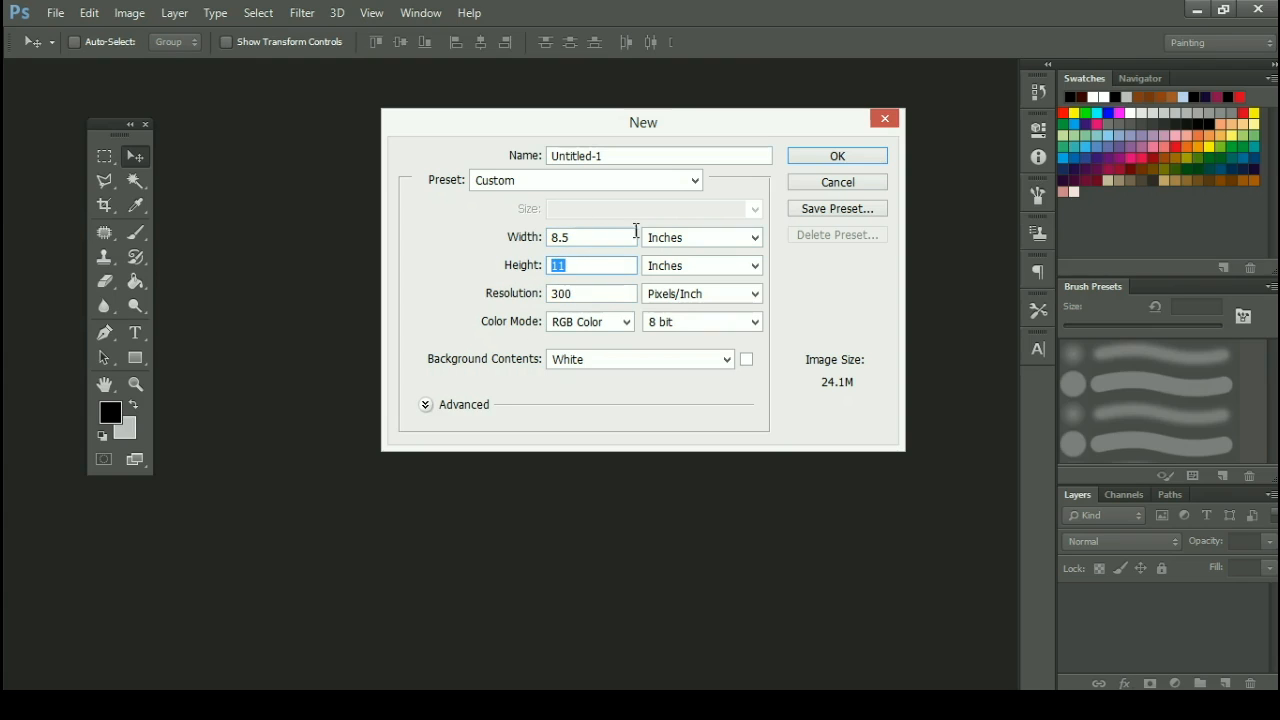
double_click(595, 237)
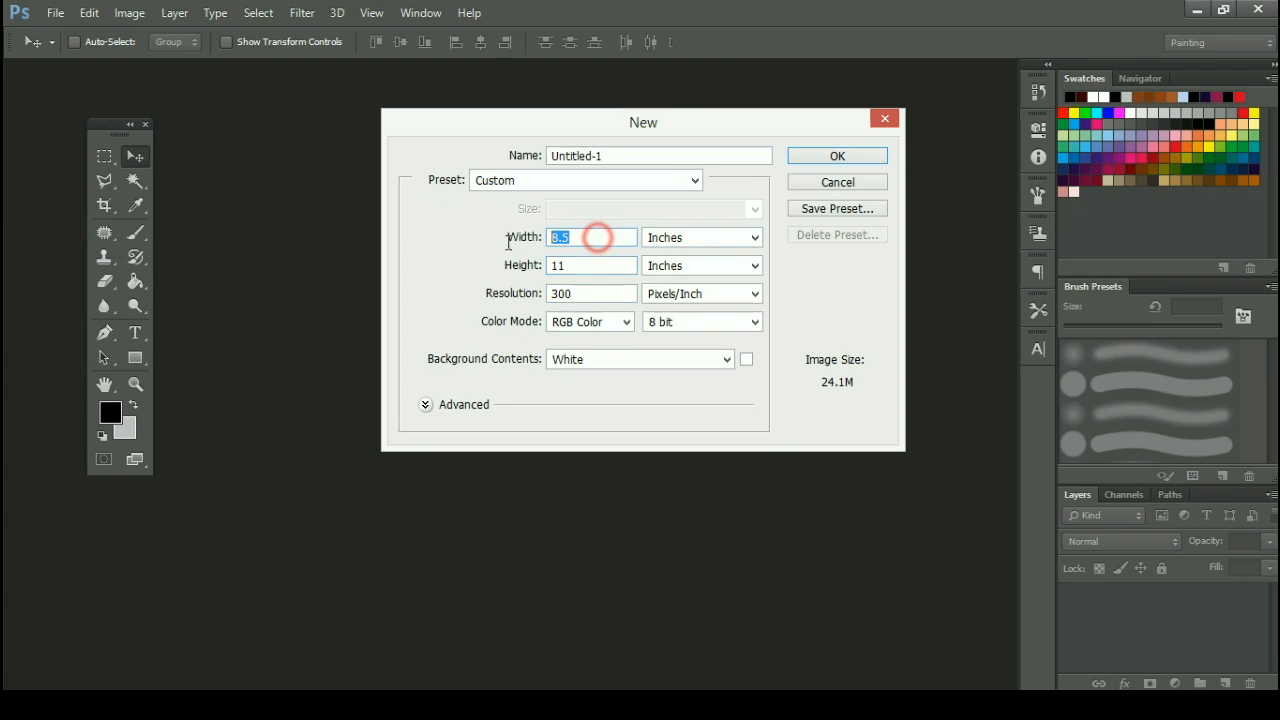
click(851, 156)
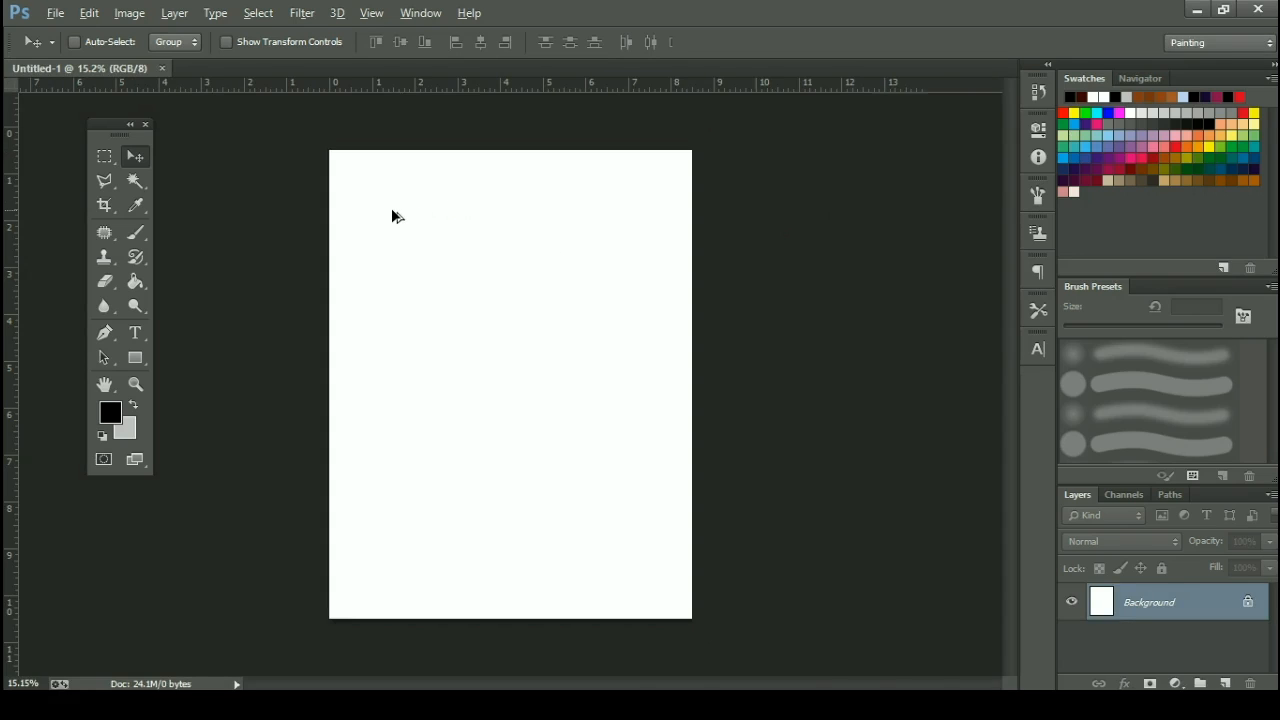
Open the silhouette photo dingzeyu-li-ie8WW5KUx3o-unsplash from the Stock Images folder.
scroll(380, 227, up, 4)
scroll(380, 227, down, 3)
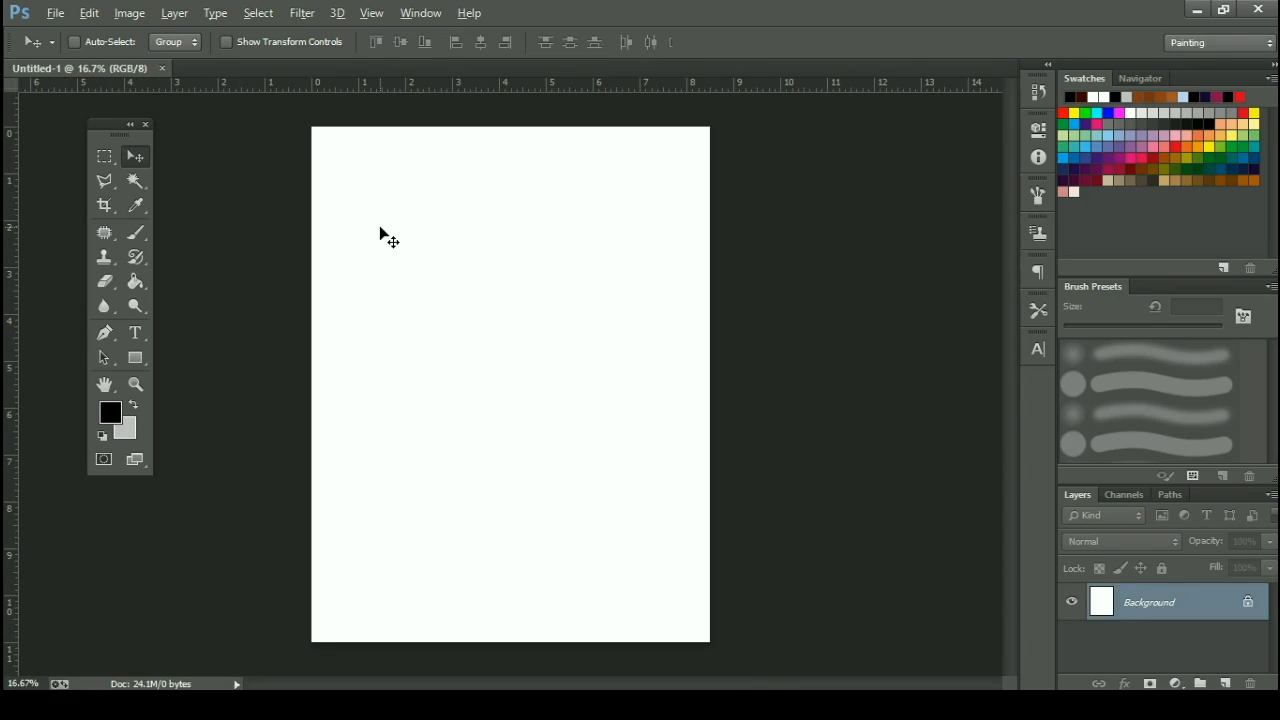
scroll(365, 235, down, 1)
scroll(348, 240, up, 1)
key(ctrl+o)
click(460, 234)
scroll(462, 243, down, 3)
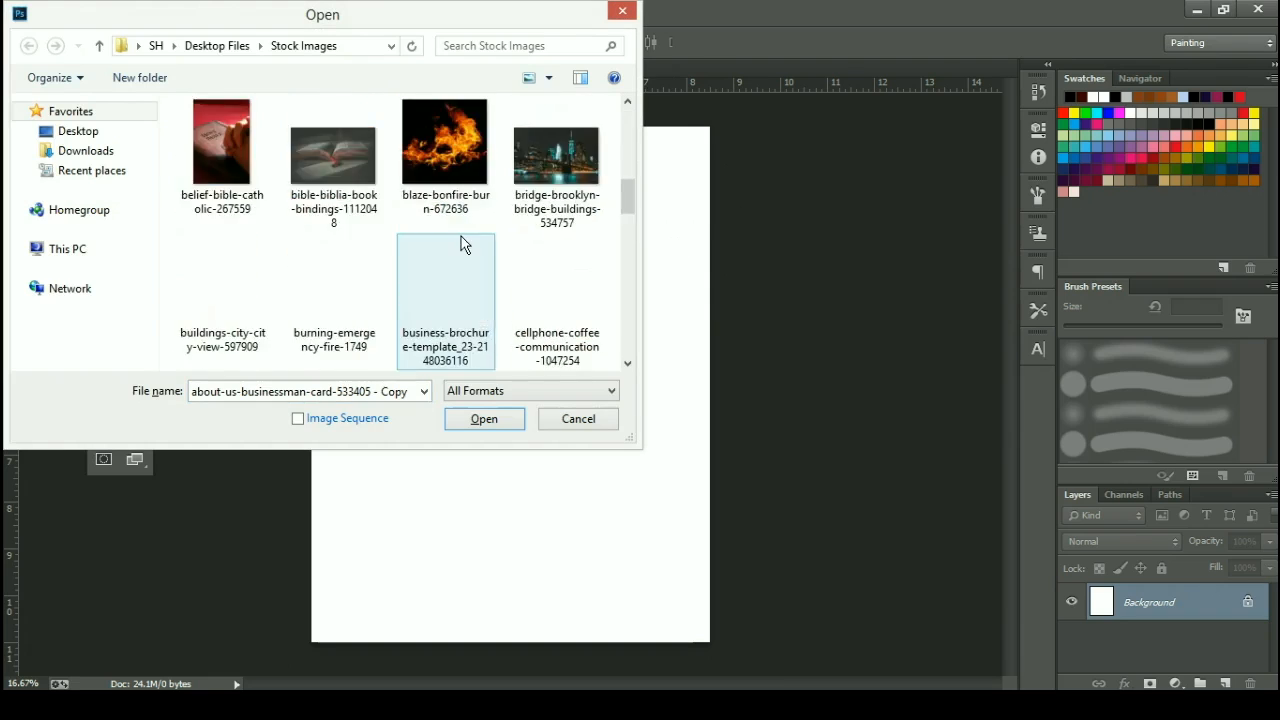
scroll(463, 244, down, 15)
scroll(409, 263, up, 12)
click(587, 192)
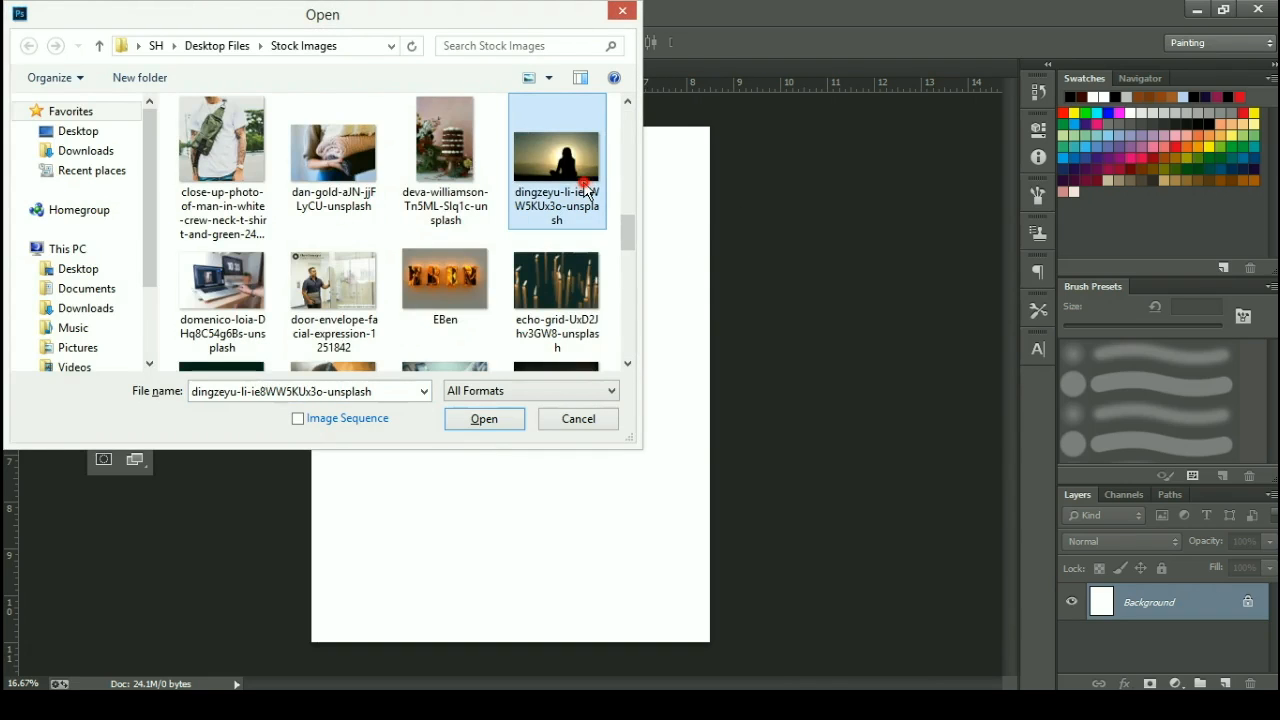
click(460, 424)
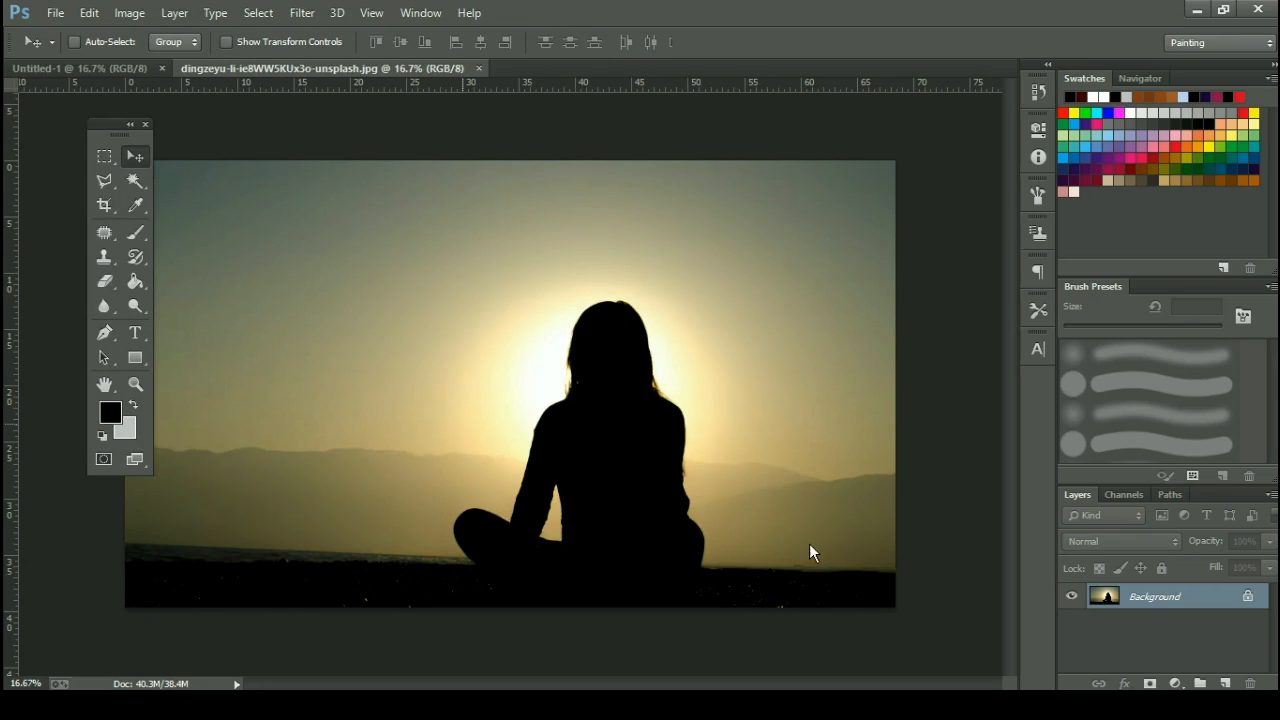
Unlock the photo's background layer and move the image into the Untitled-1 document, flush with the page's lower edge.
click(1248, 597)
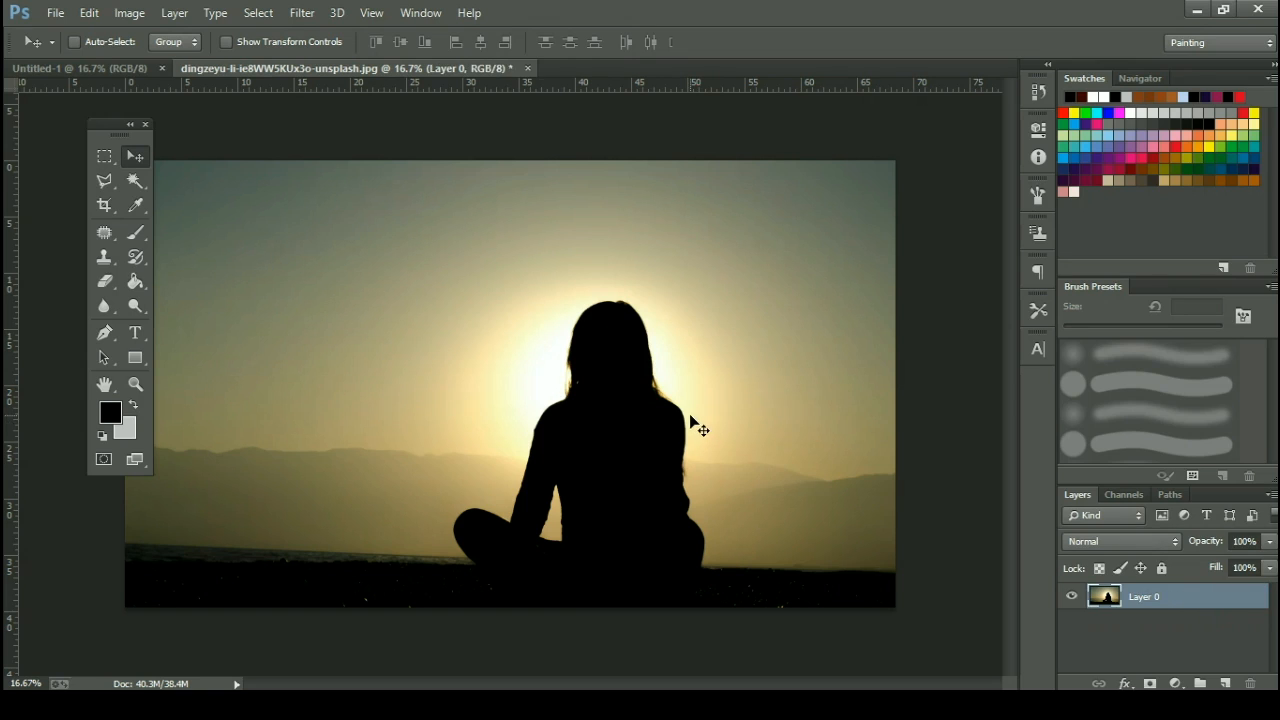
scroll(637, 430, down, 1)
drag(637, 435, 550, 472)
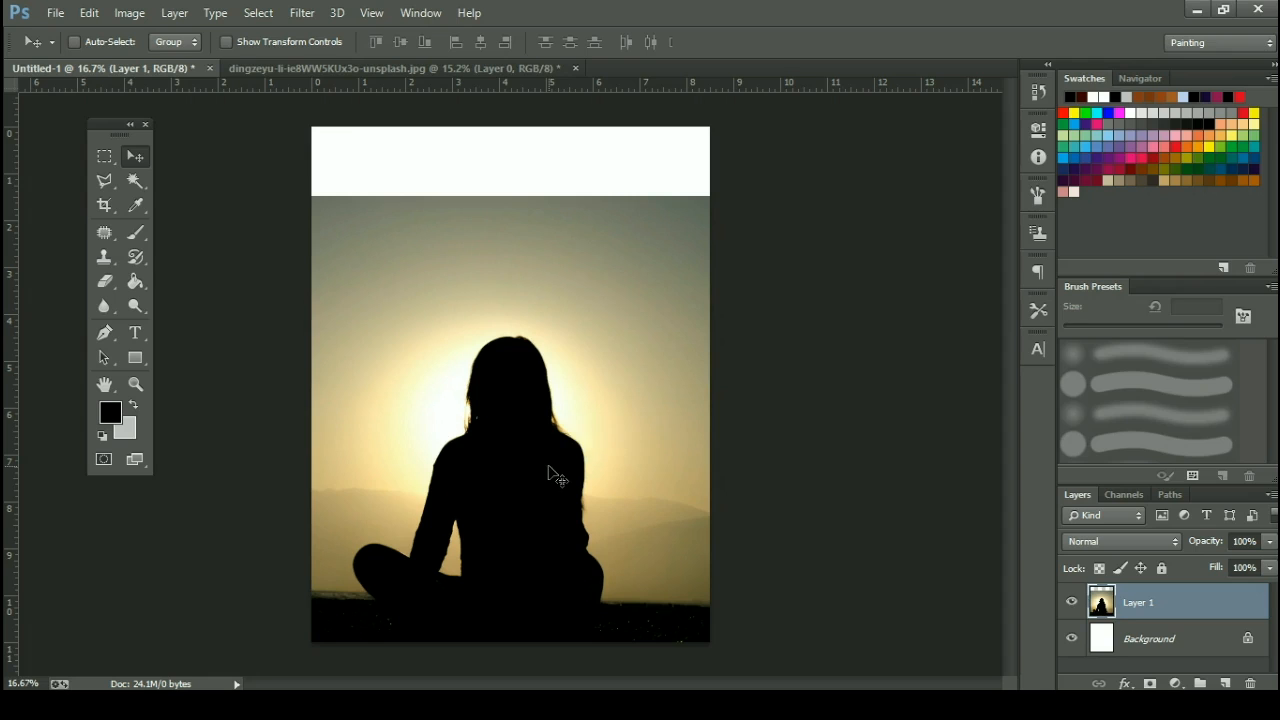
Scale the photo layer to about 142% so it covers the whole page, and shift it to centre the seated figure.
key(ctrl+t)
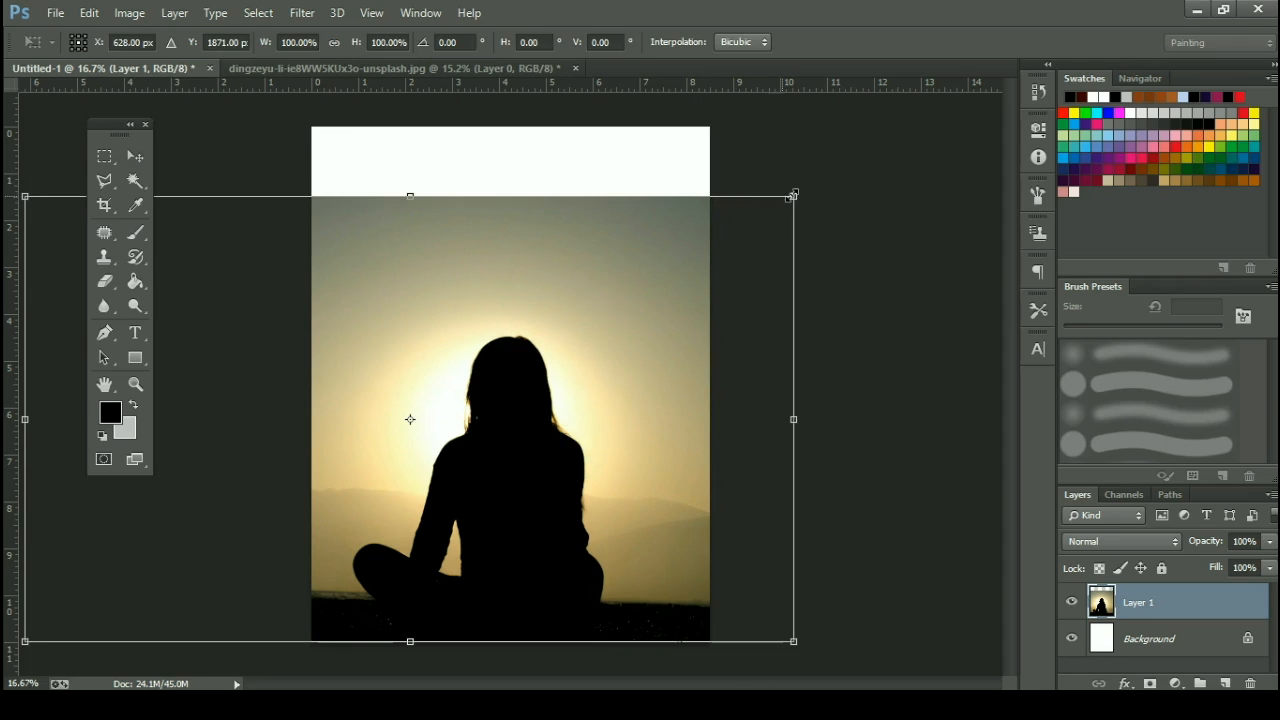
drag(793, 196, 983, 86)
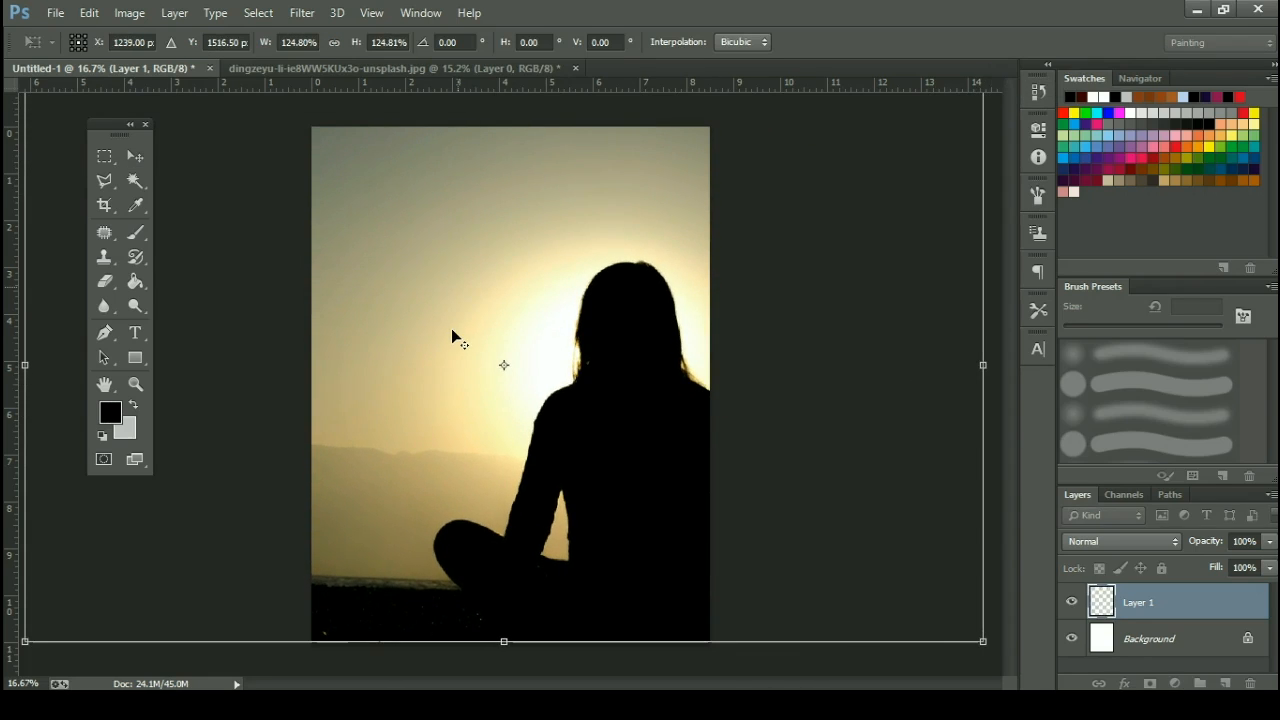
scroll(451, 332, down, 6)
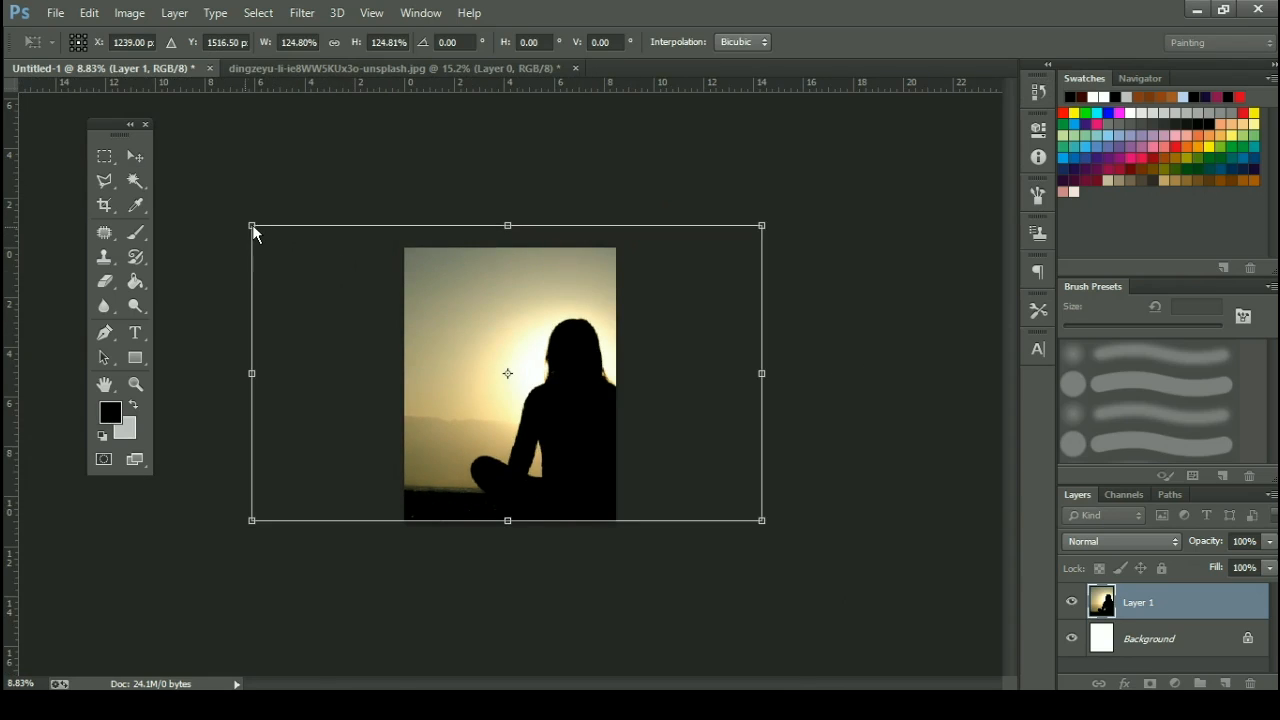
drag(252, 226, 170, 172)
drag(574, 388, 543, 388)
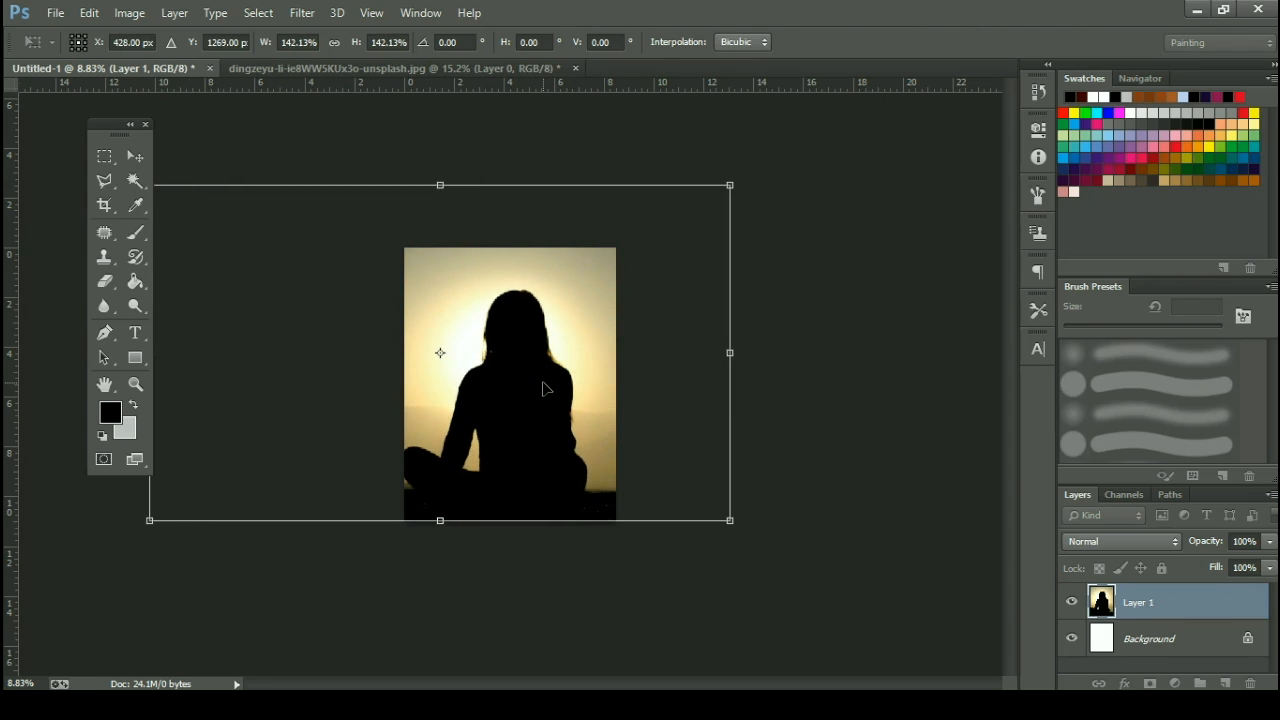
key(Return)
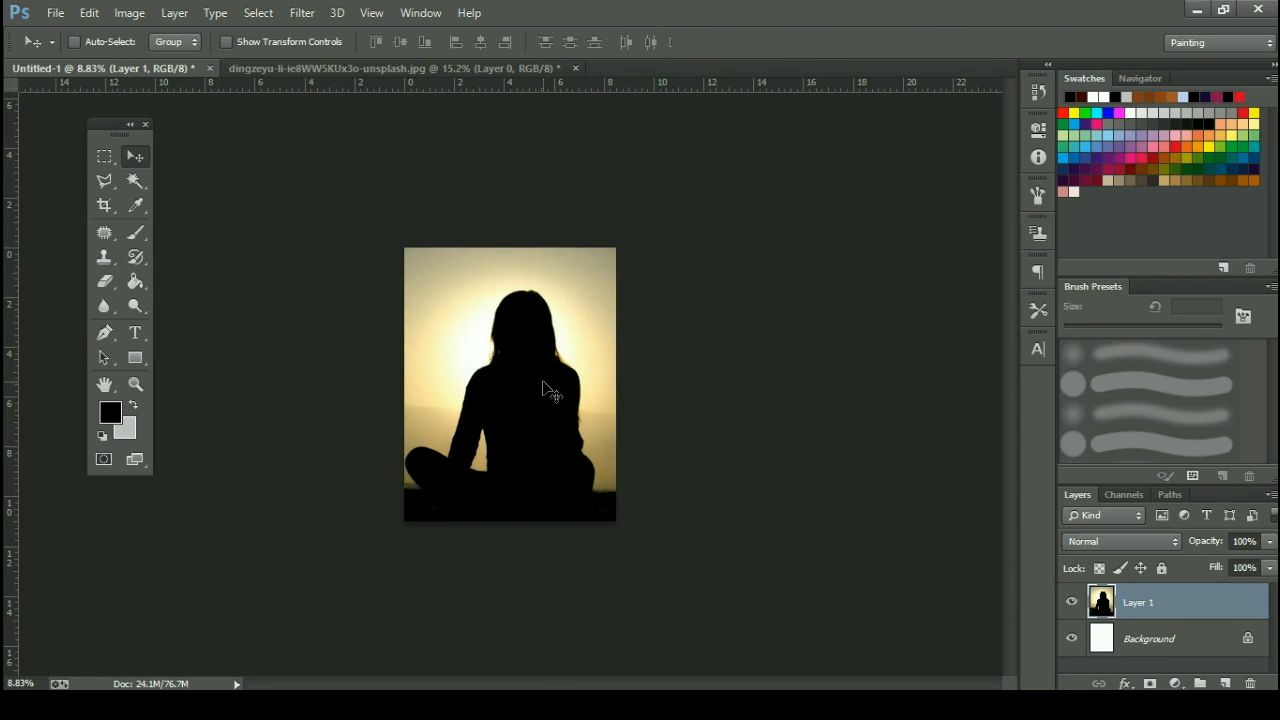
Enlarge the photo layer to about 105% and reposition it so the seated figure fills the page width.
key(ctrl+t)
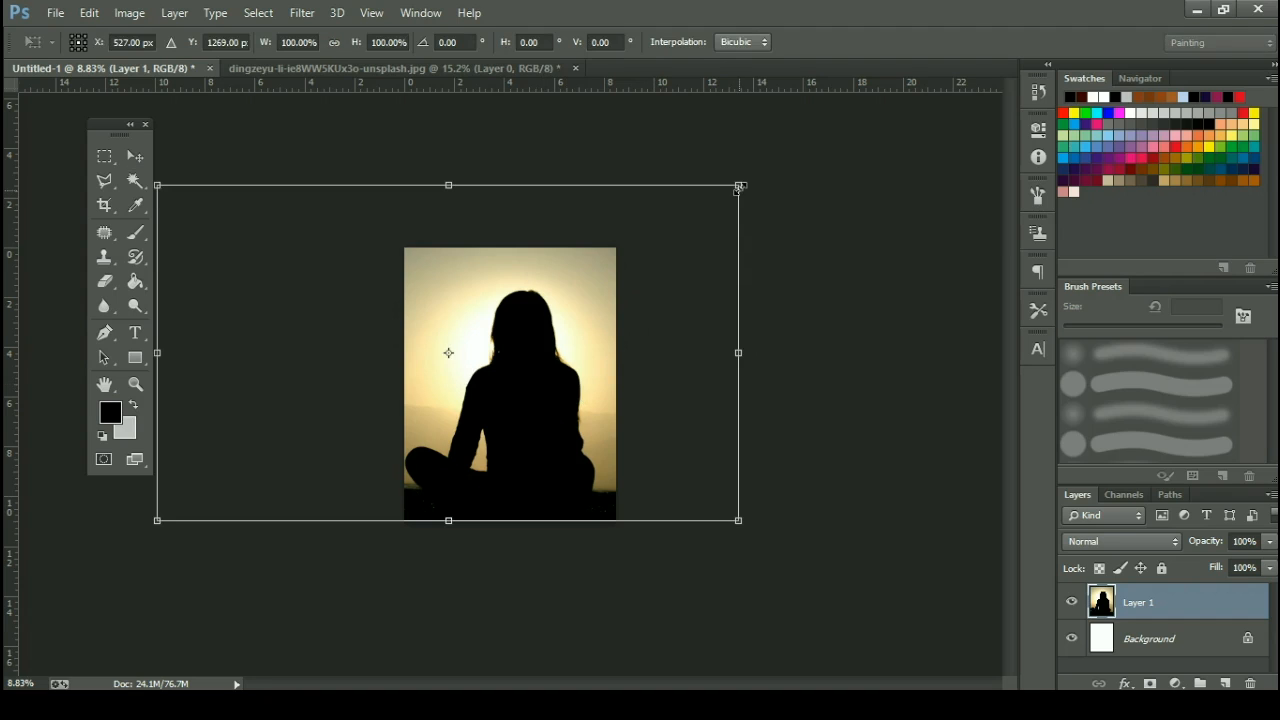
drag(740, 187, 771, 167)
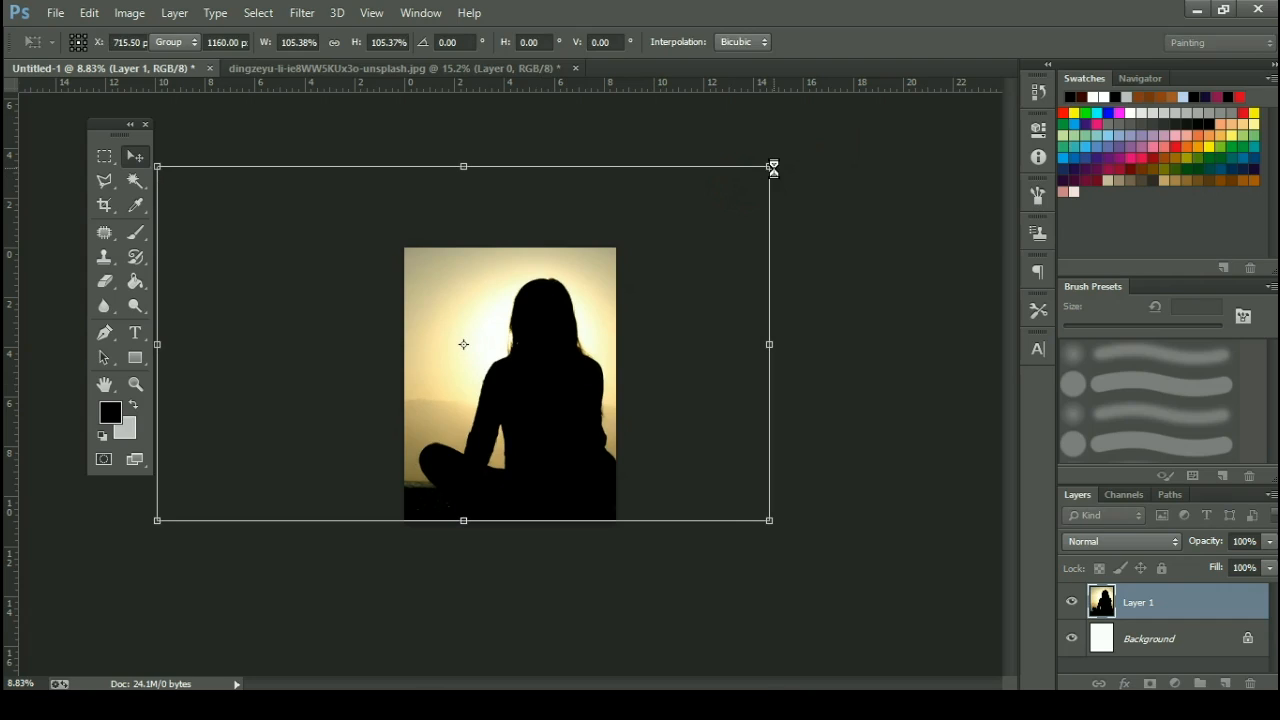
key(Return)
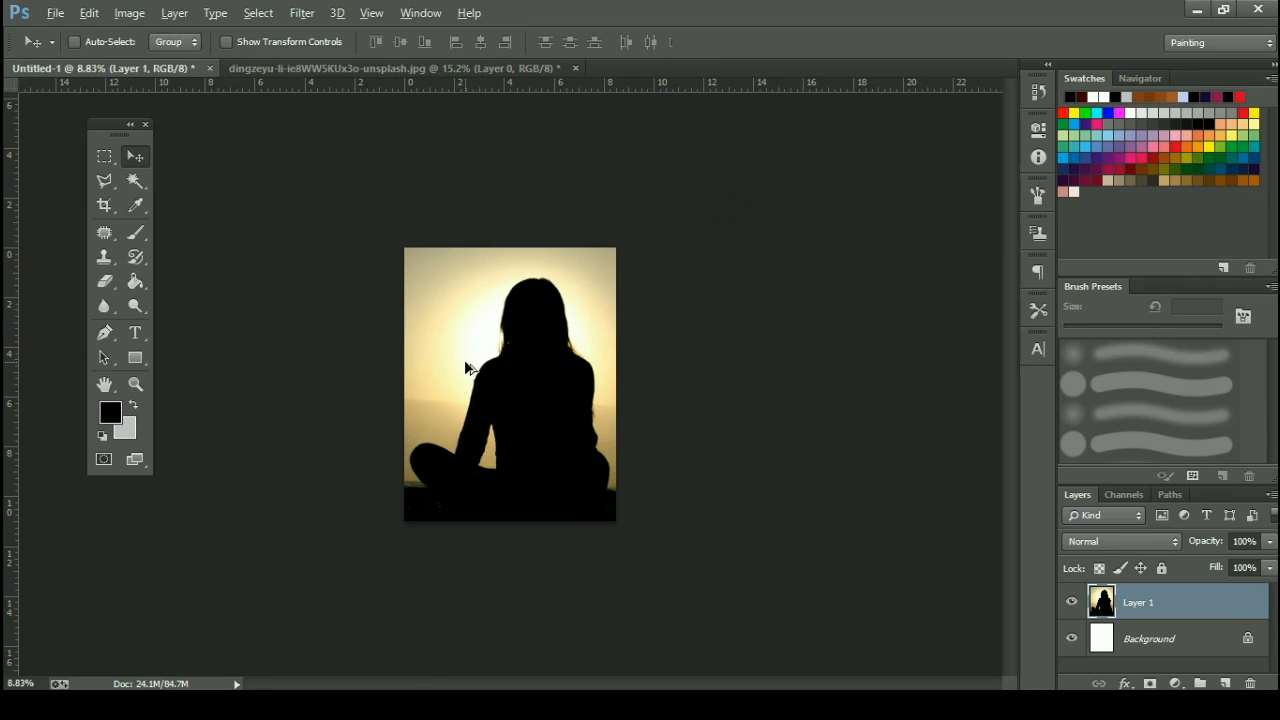
Add a linear Gradient fill layer at 90° above the photo and open its Color to Transparent gradient for editing.
scroll(469, 370, up, 5)
scroll(470, 371, up, 1)
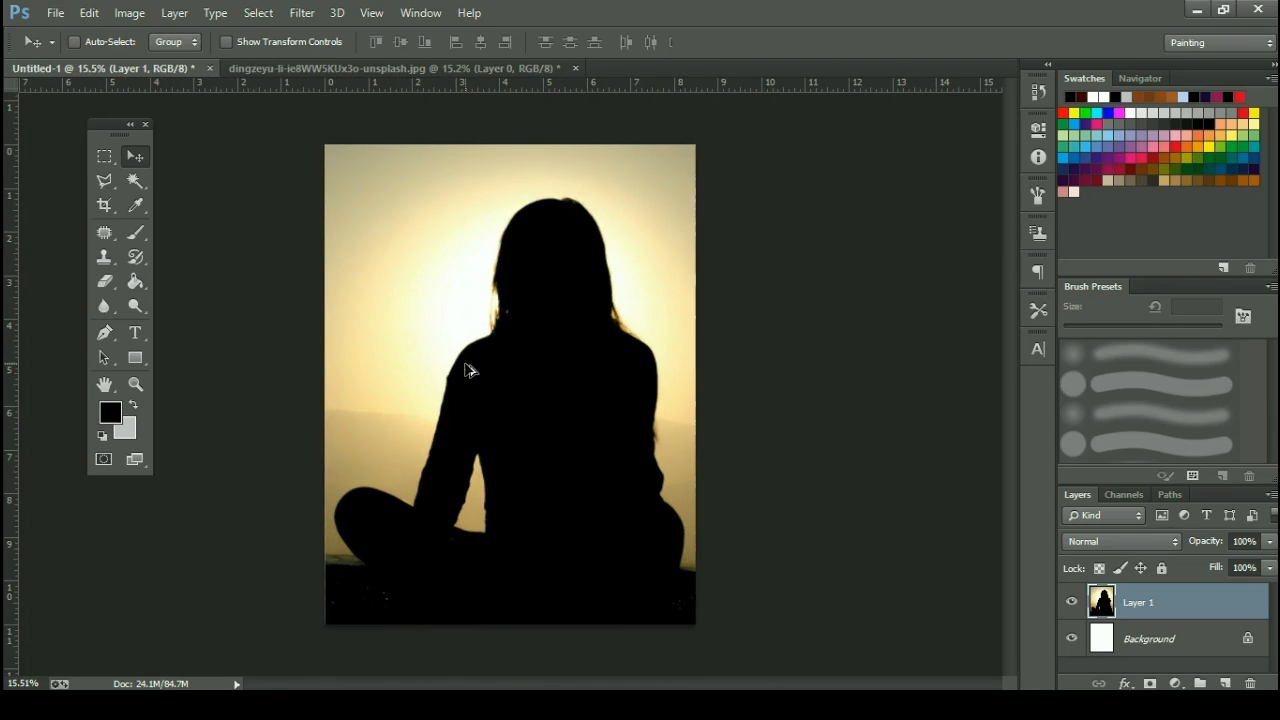
click(1178, 683)
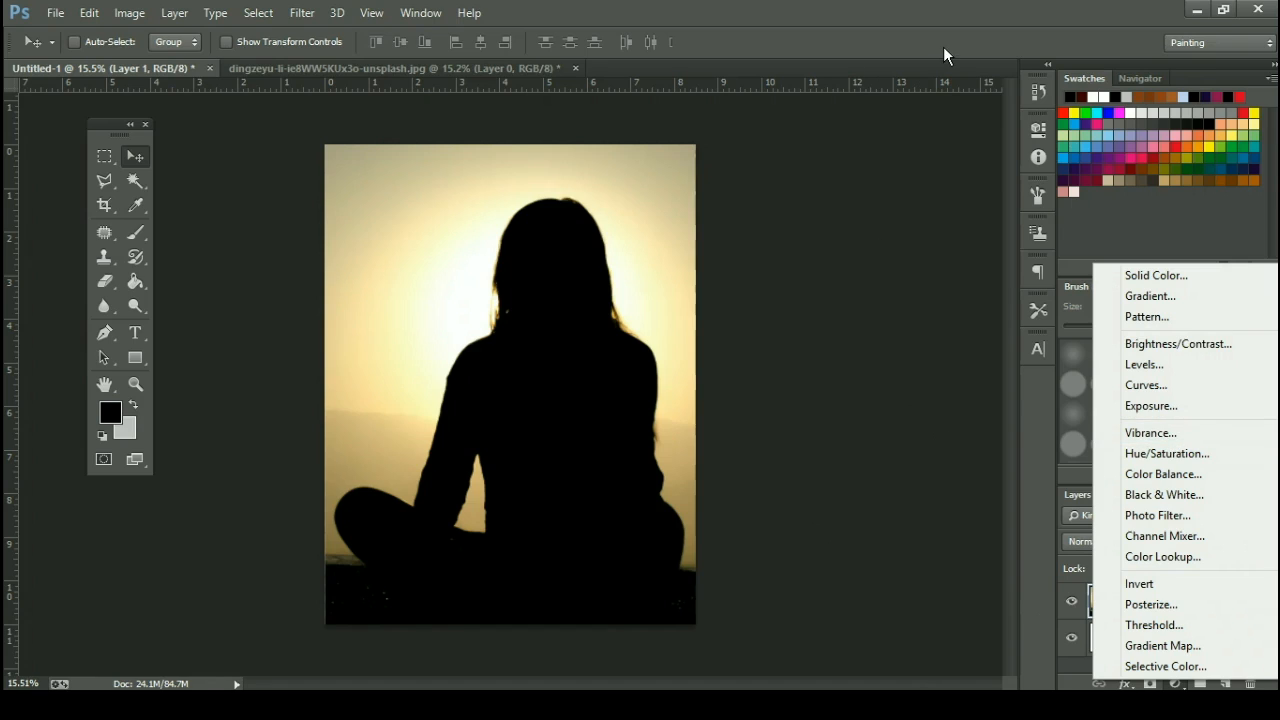
click(922, 168)
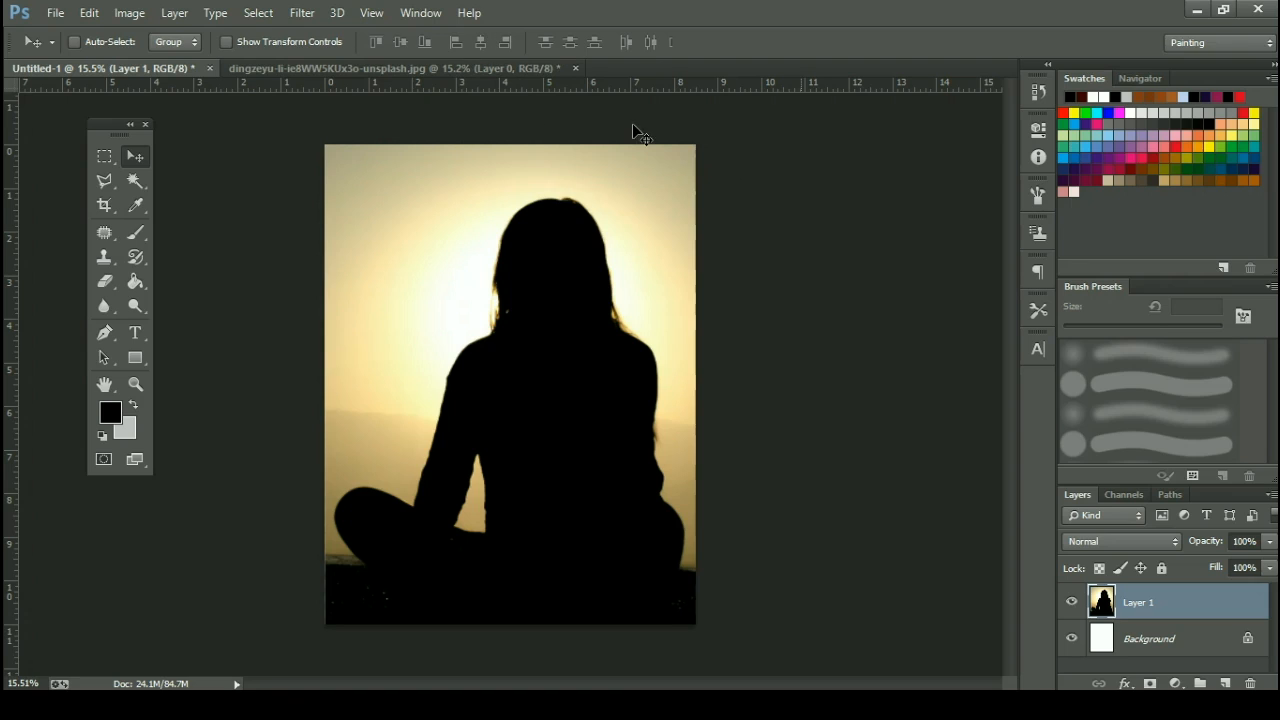
click(1178, 683)
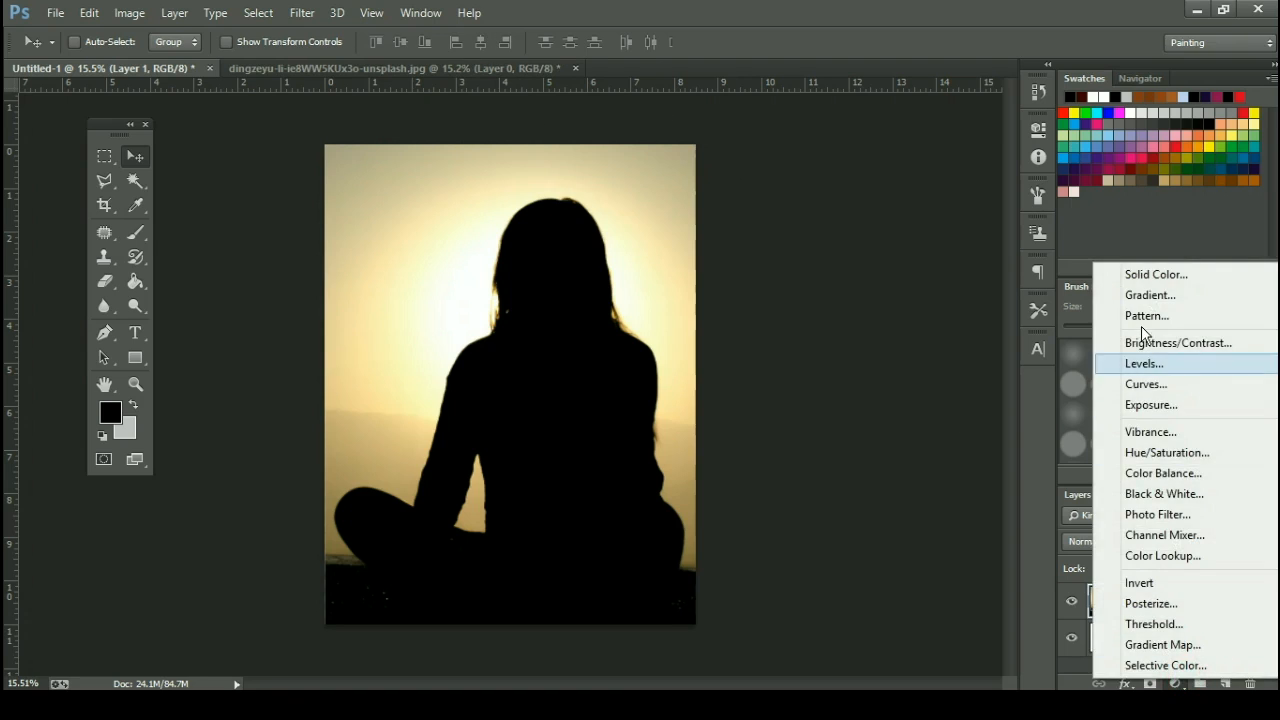
click(1148, 295)
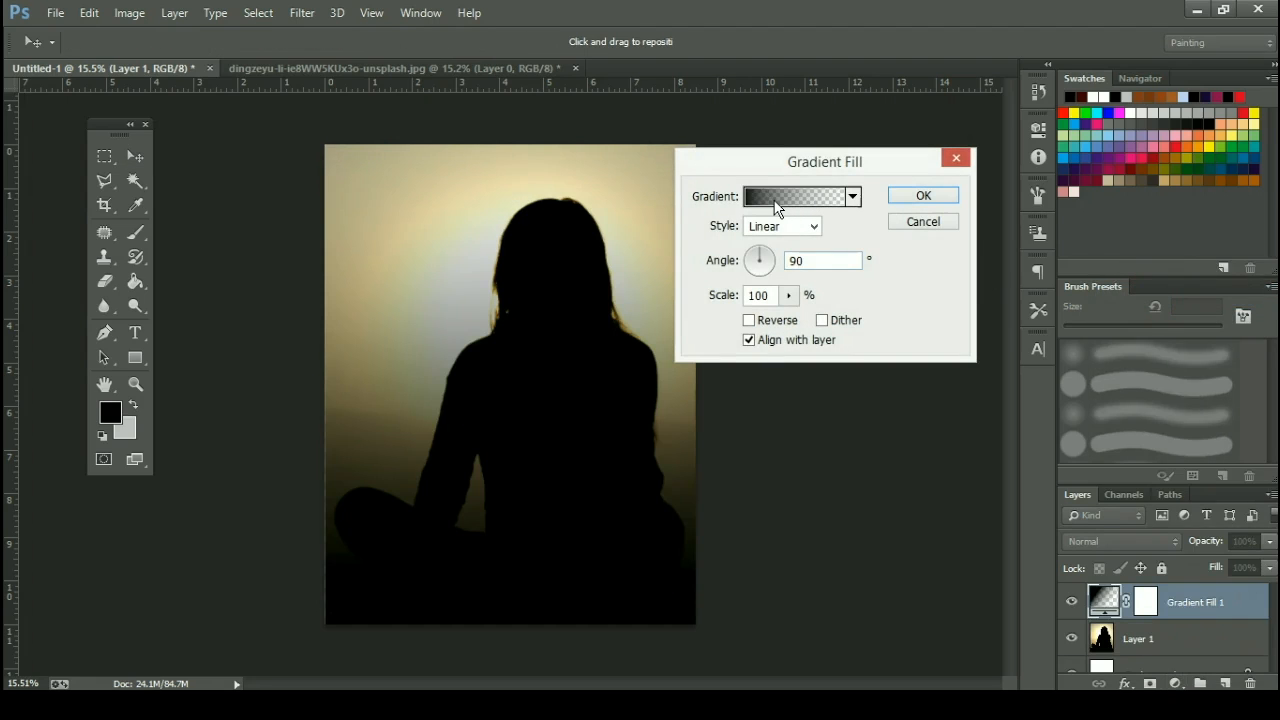
click(777, 206)
click(783, 416)
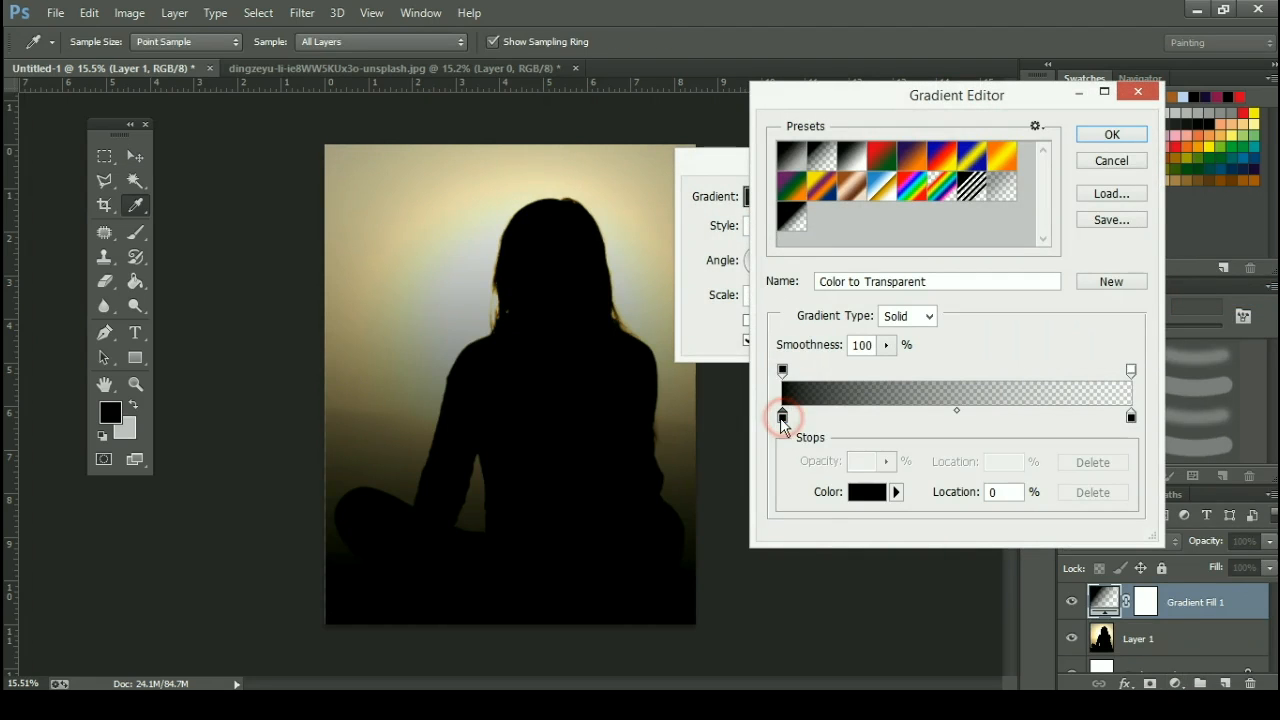
Recolour the gradient's stop at location 100% to ff0000, shift it to a slightly muted red, and apply the gradient fill.
click(1131, 416)
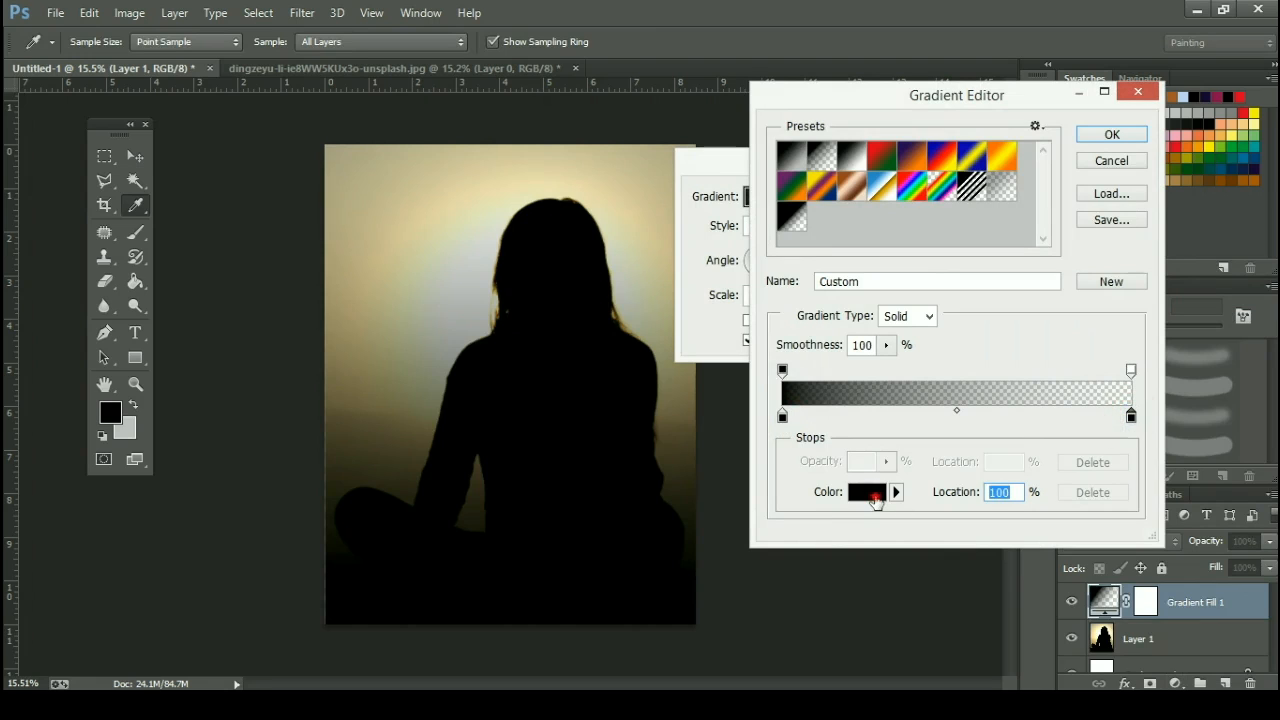
click(867, 492)
text(ff0000)
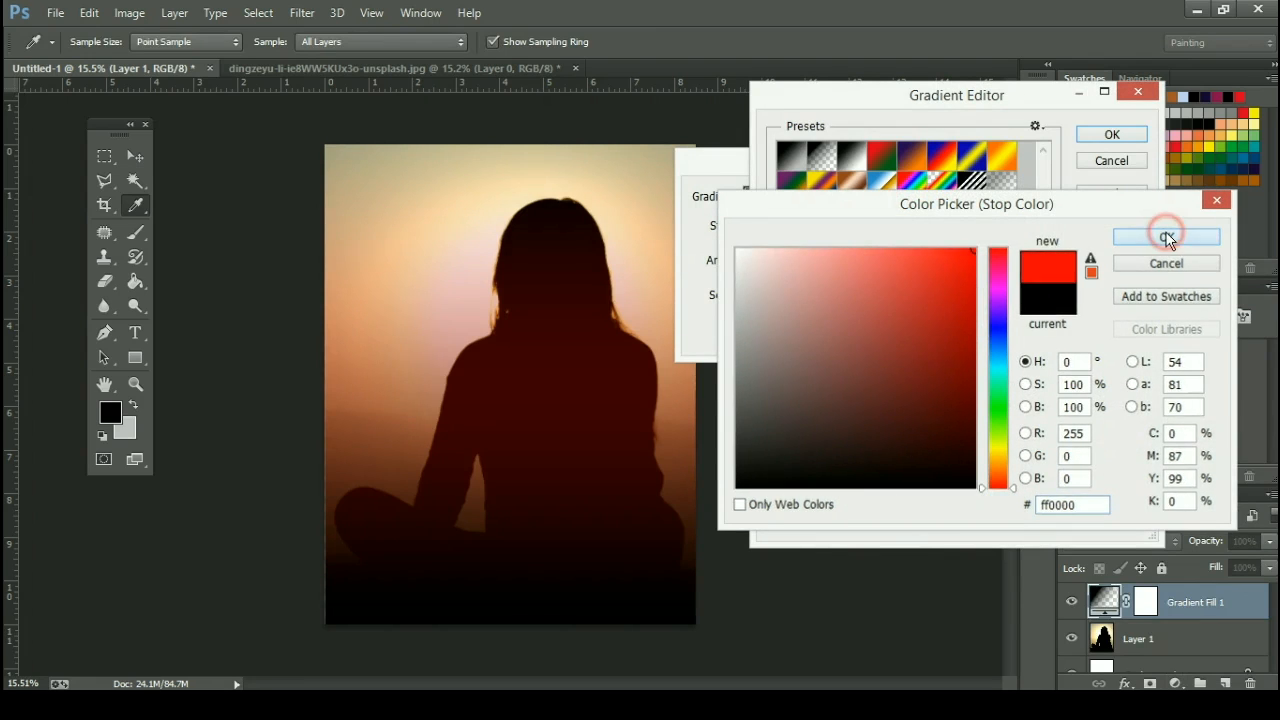
click(1162, 236)
click(869, 494)
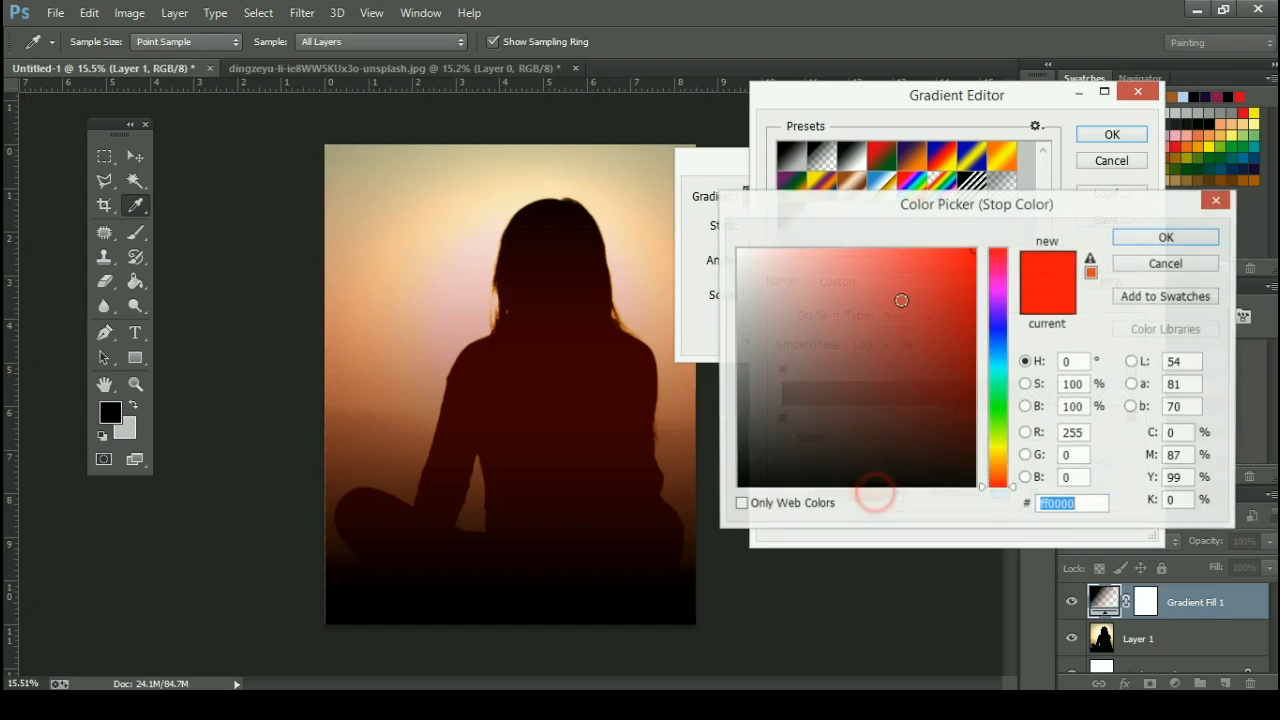
drag(929, 290, 956, 281)
click(1160, 238)
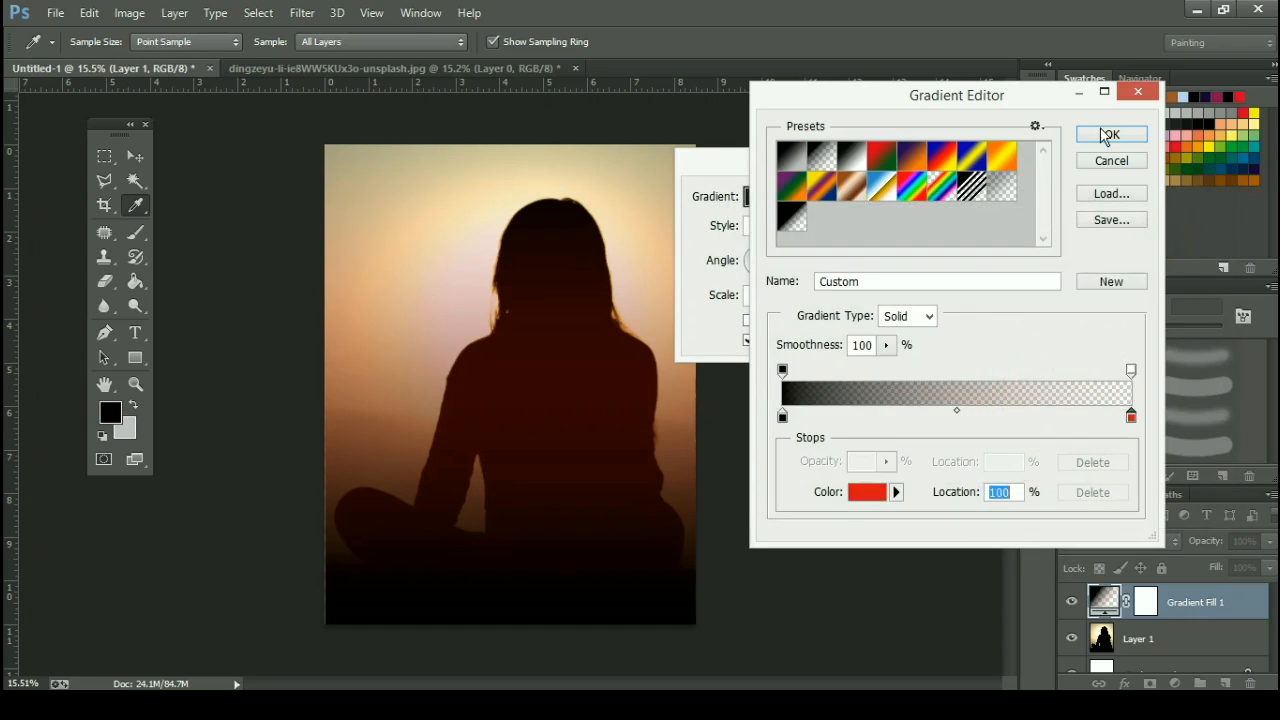
click(1112, 134)
click(929, 196)
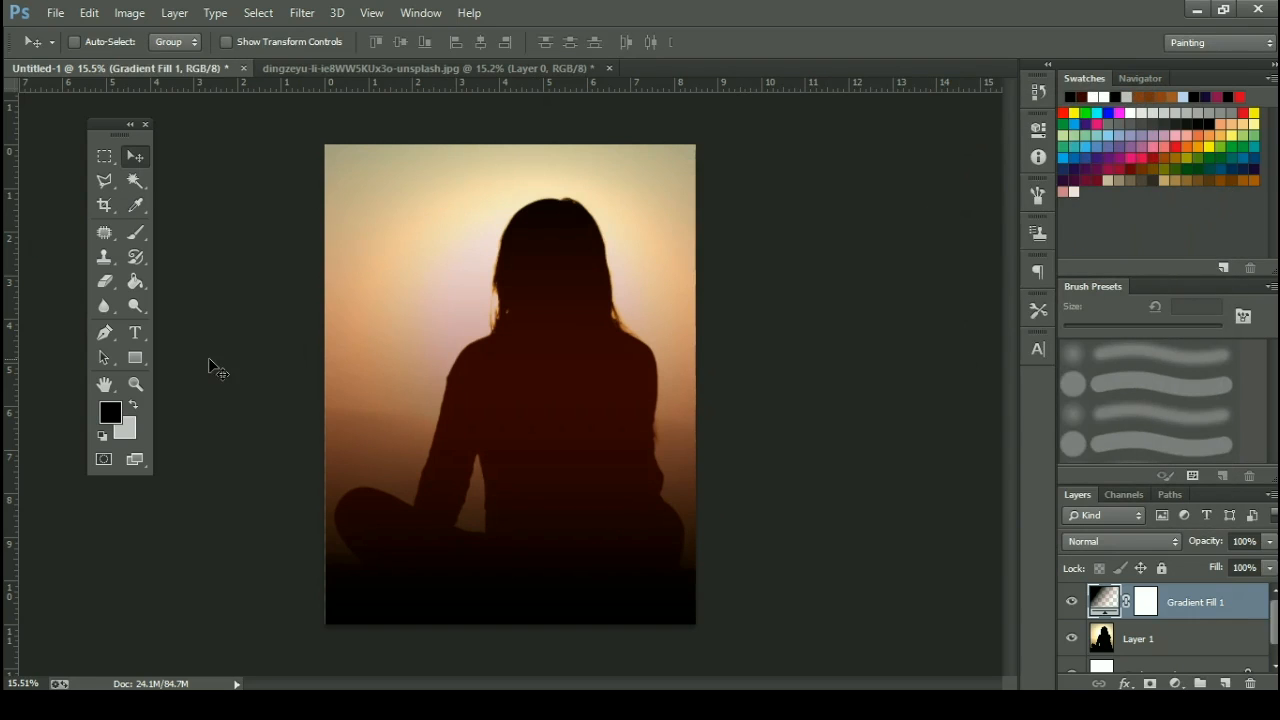
Set the Type tool's font to a Franklin Gothic typeface.
click(140, 332)
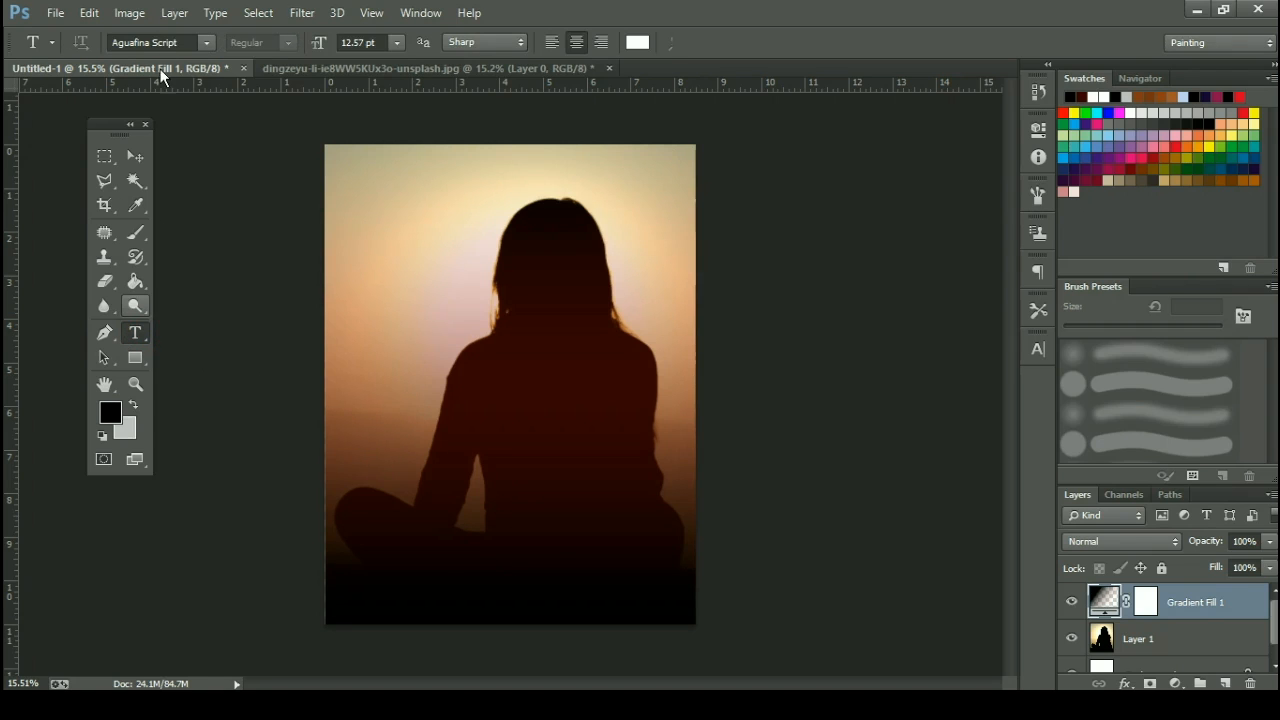
click(201, 44)
click(207, 45)
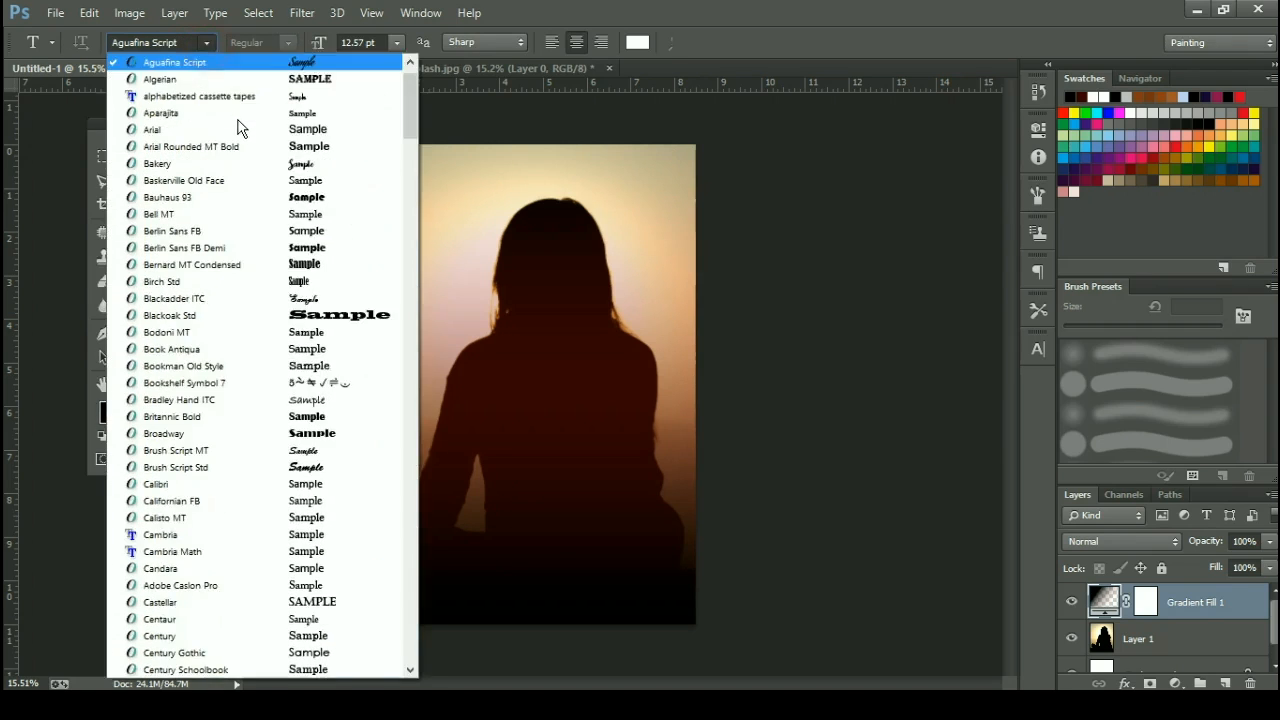
scroll(226, 306, down, 15)
scroll(240, 514, down, 5)
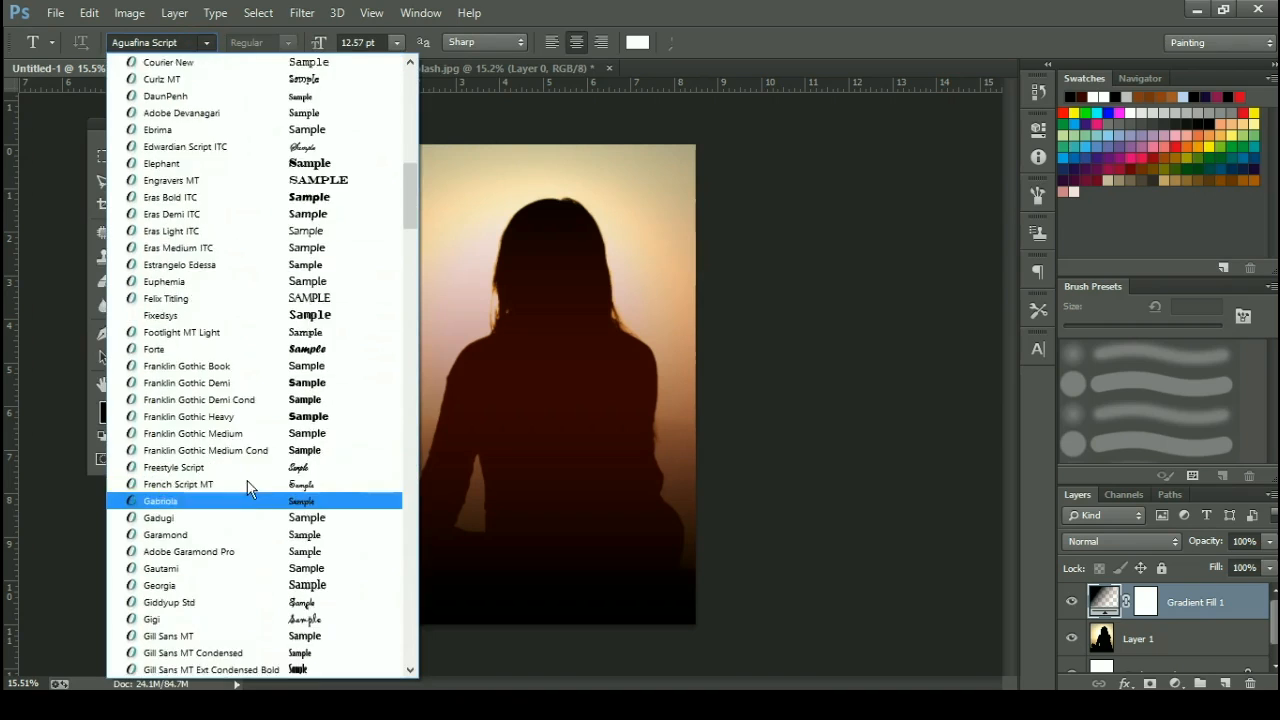
click(299, 297)
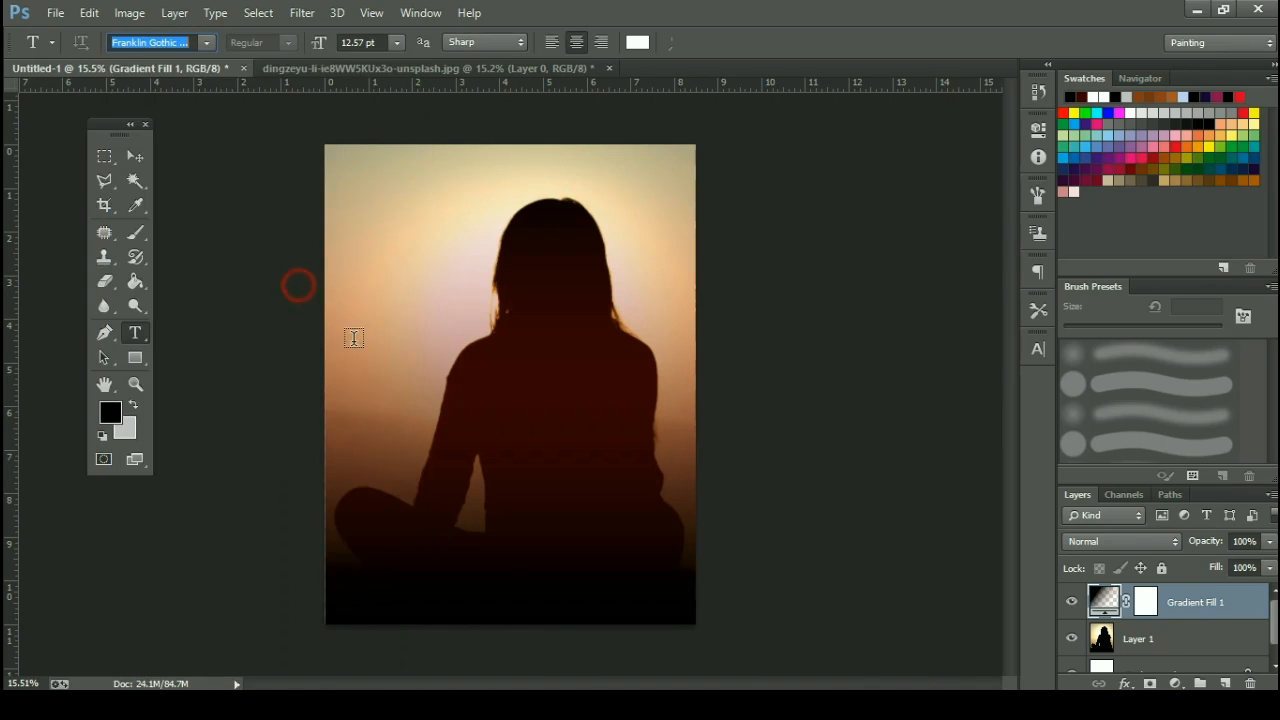
Add the white text WOMAN at 12.57 pt over the silhouette's lower arm area and commit it.
click(428, 497)
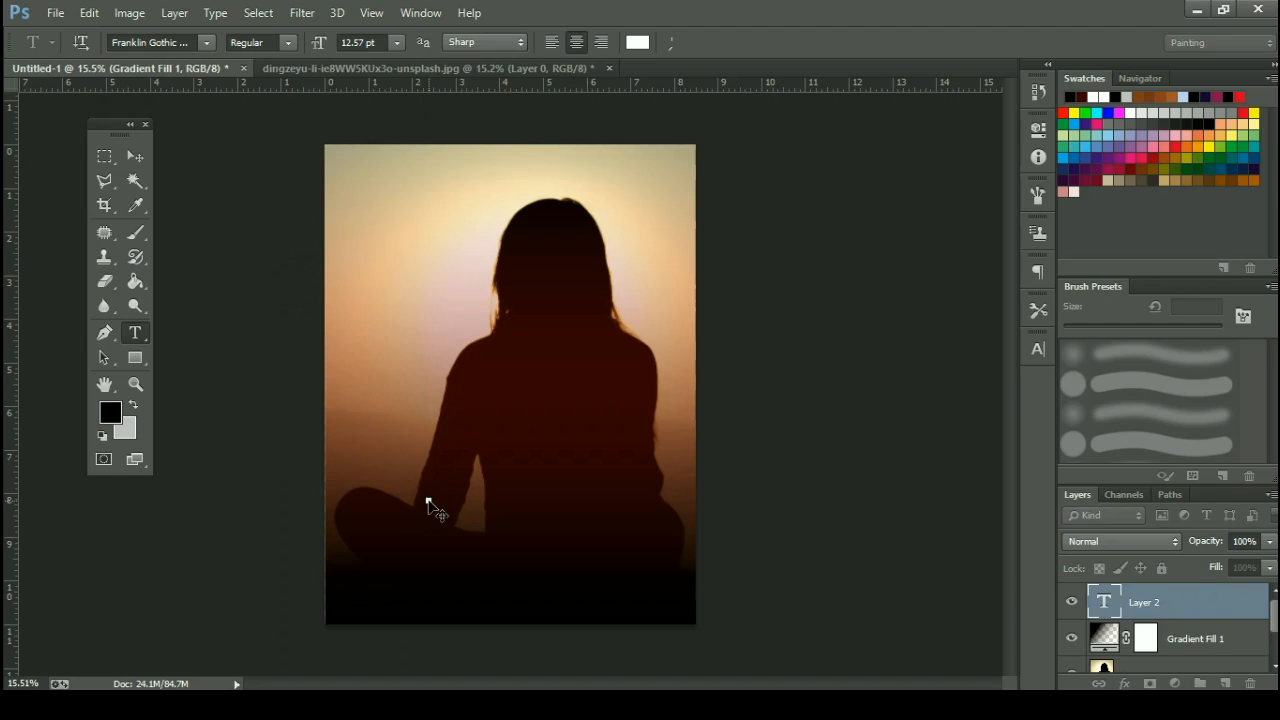
text(WOMAN)
click(135, 156)
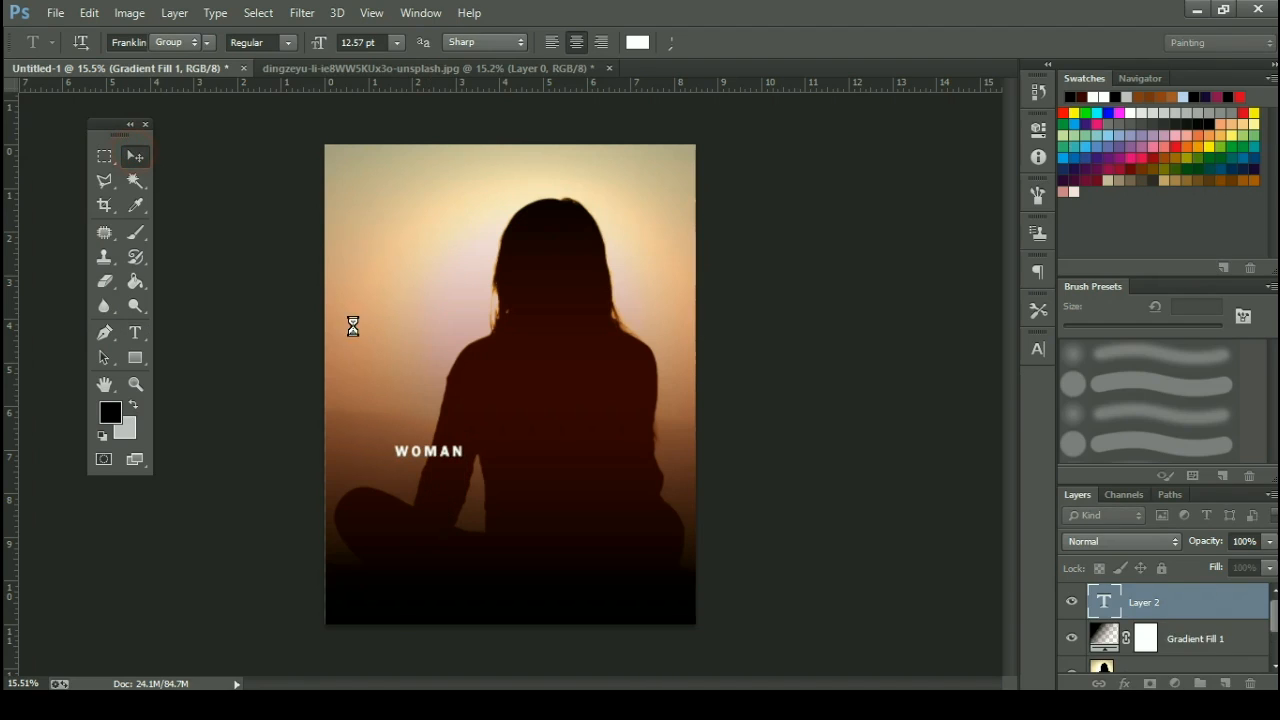
Scale the WOMAN title up to span roughly two thirds of the page width and move it down over the silhouette's lower body.
key(ctrl+t)
drag(462, 462, 680, 520)
drag(588, 493, 641, 540)
key(Return)
key(ctrl+t)
key(Return)
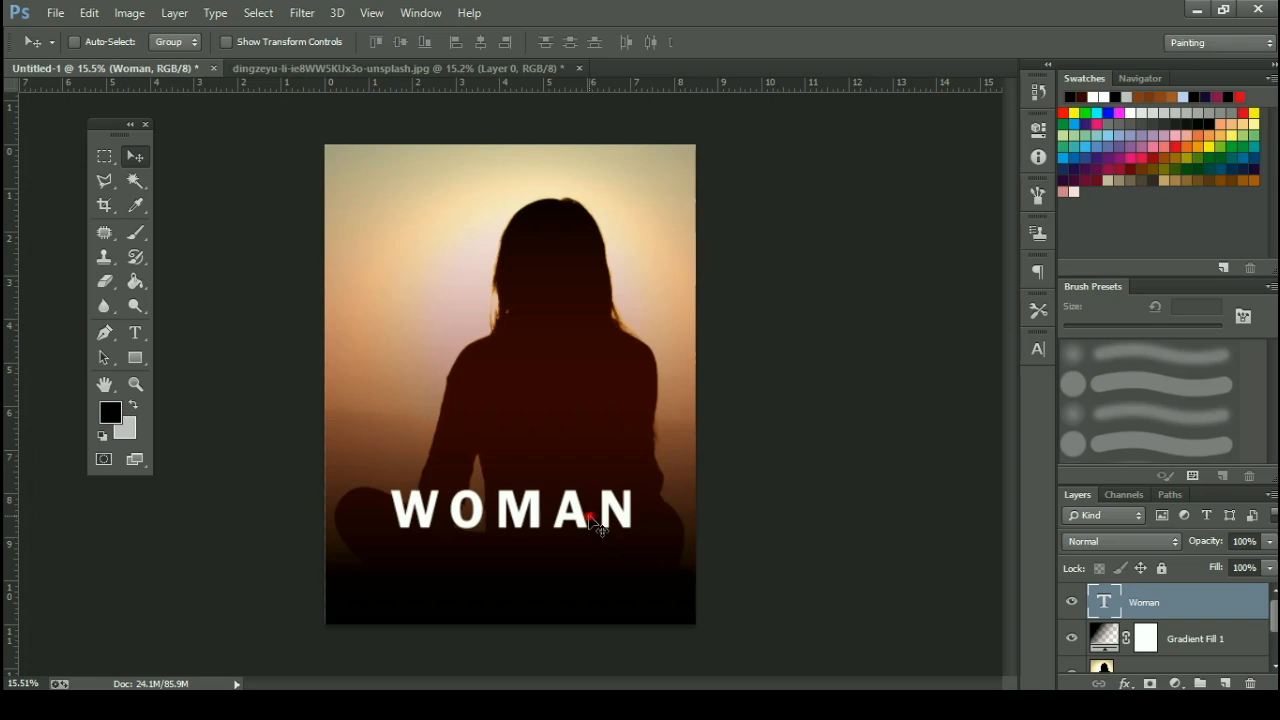
drag(590, 517, 590, 537)
Add the author's full name as a separate white 12.57 pt text and place it centred beneath the WOMAN title.
key(t)
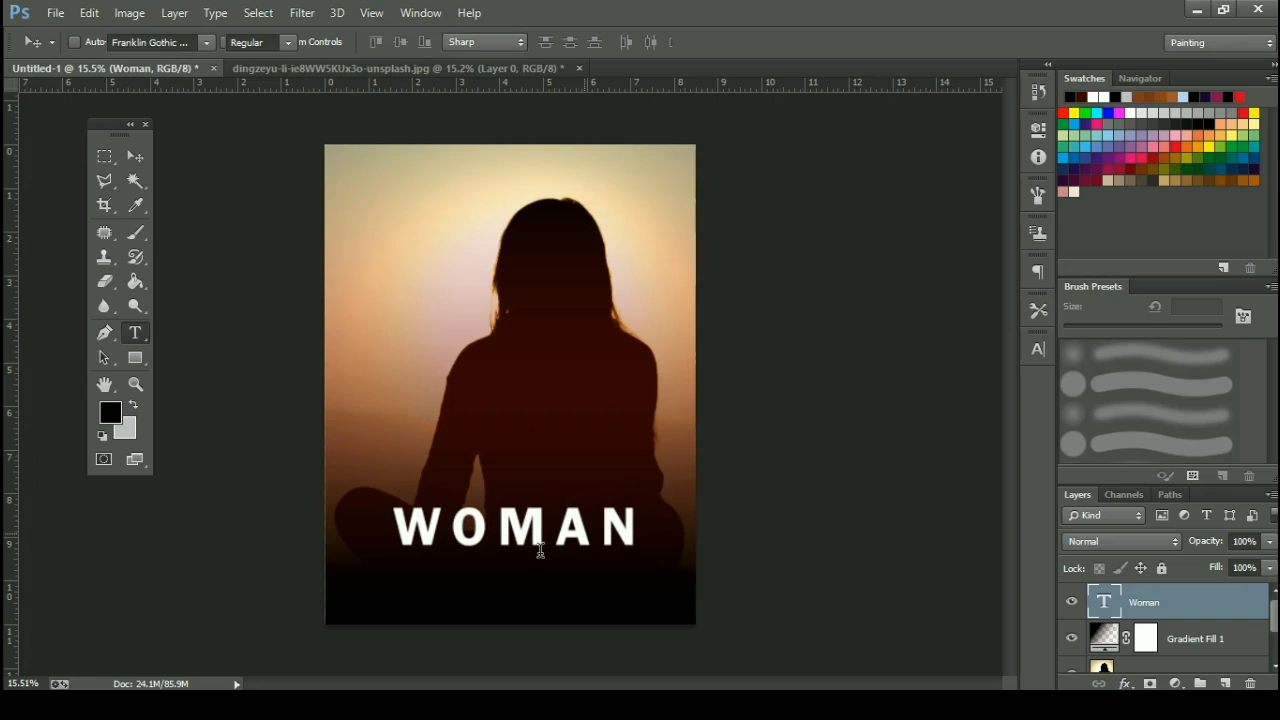
click(470, 591)
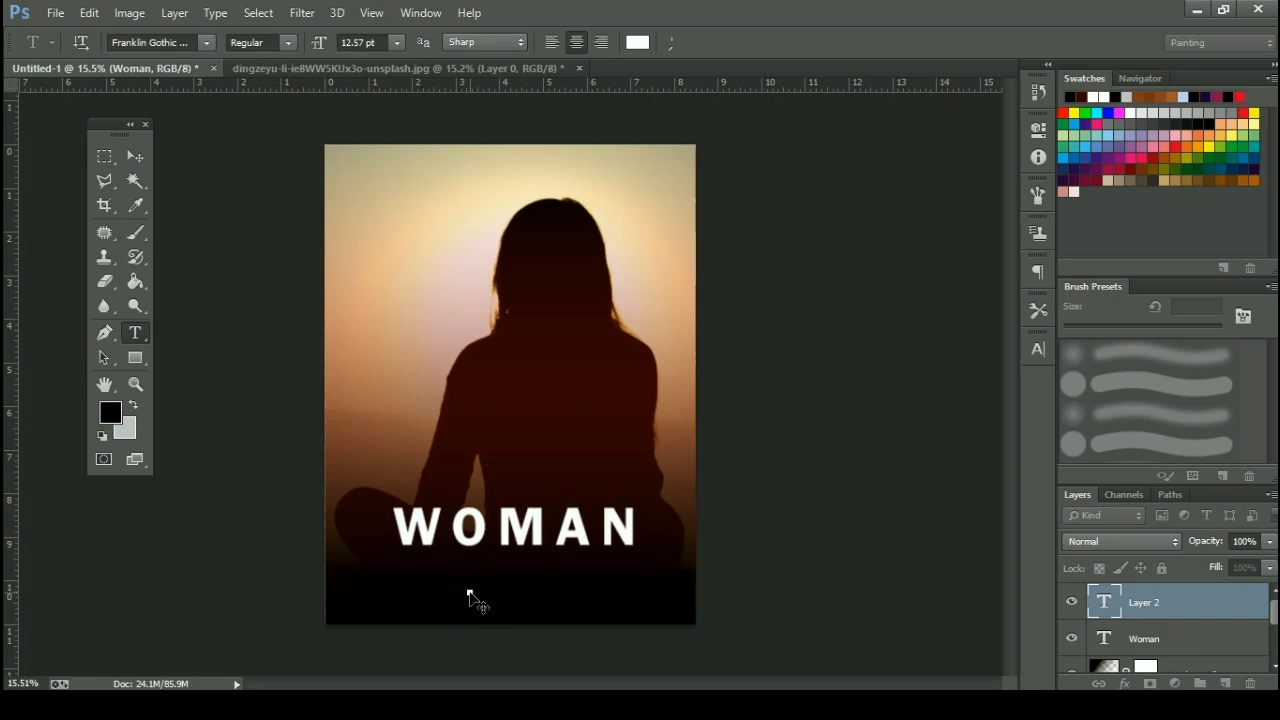
text(Auth Dave)
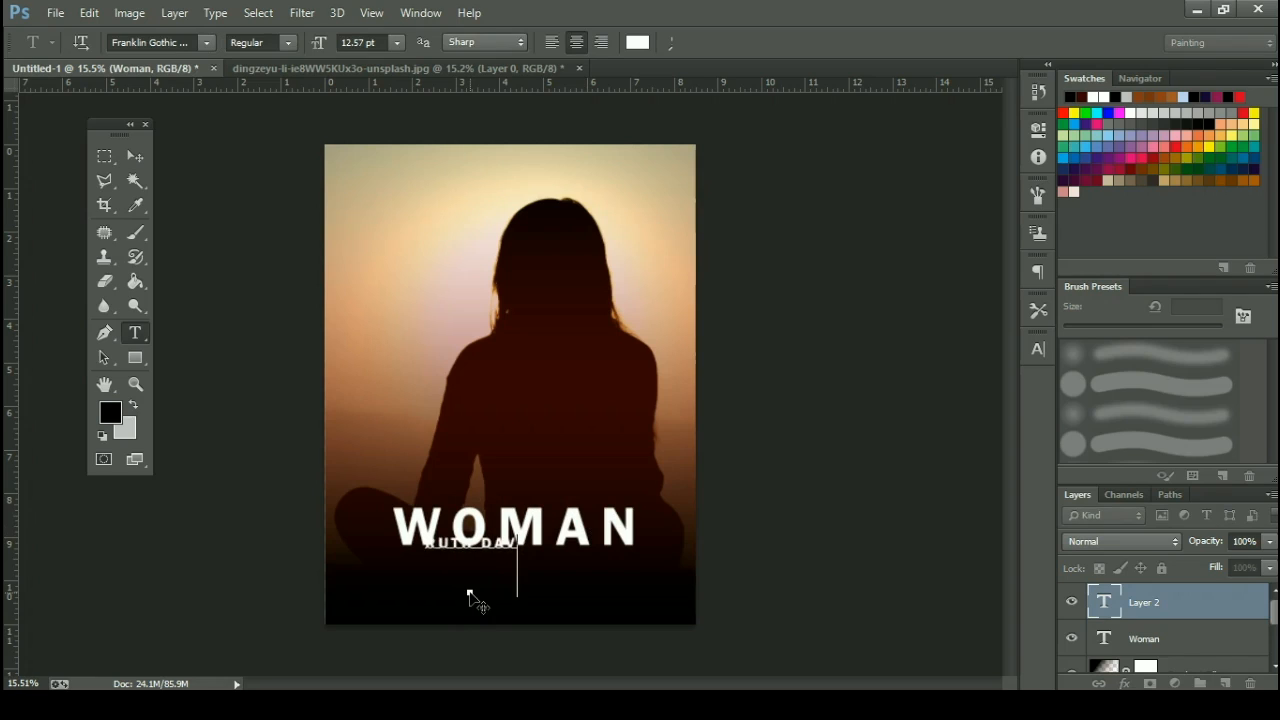
text(d)
click(135, 156)
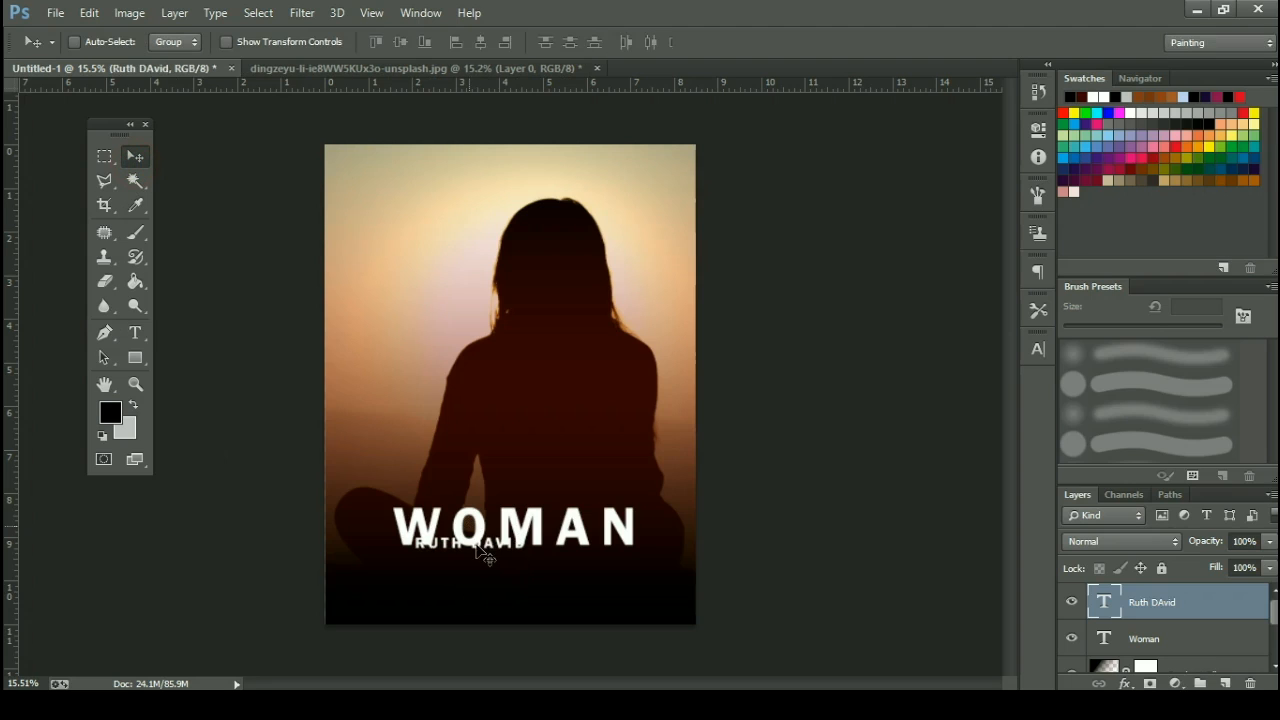
drag(488, 558, 537, 594)
Change the author name's font to Aguafina Script.
key(t)
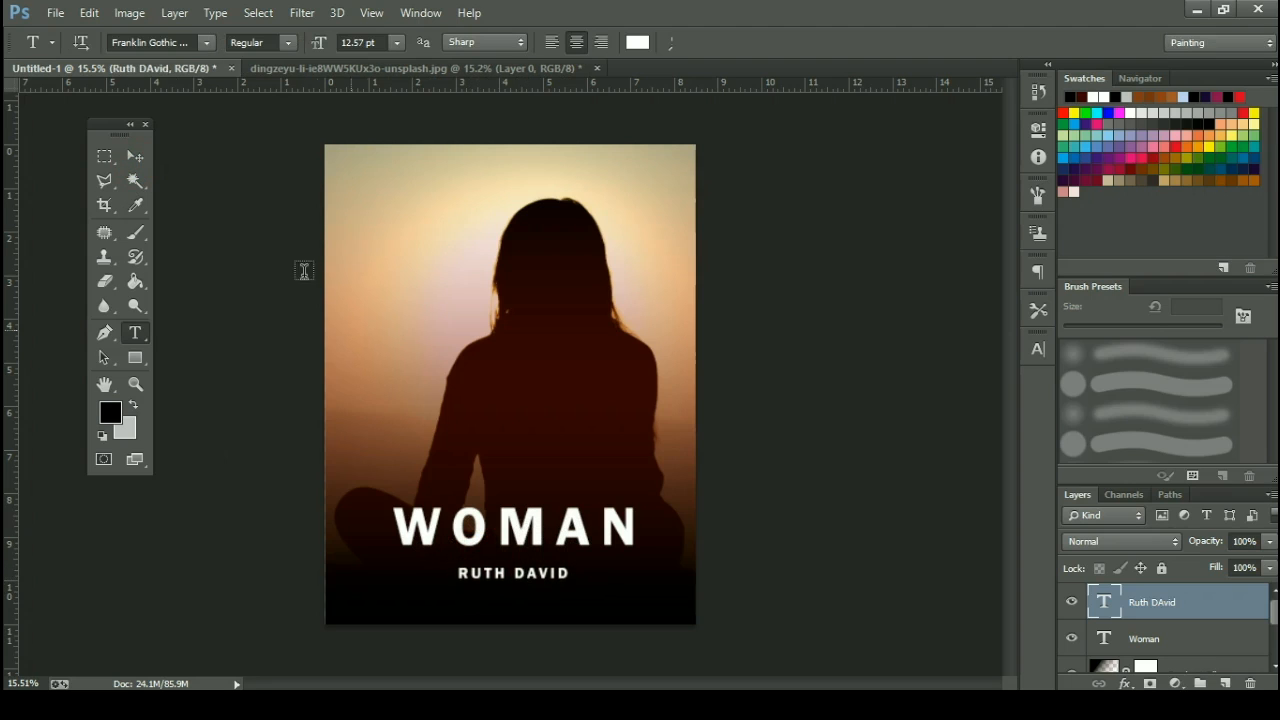
click(193, 45)
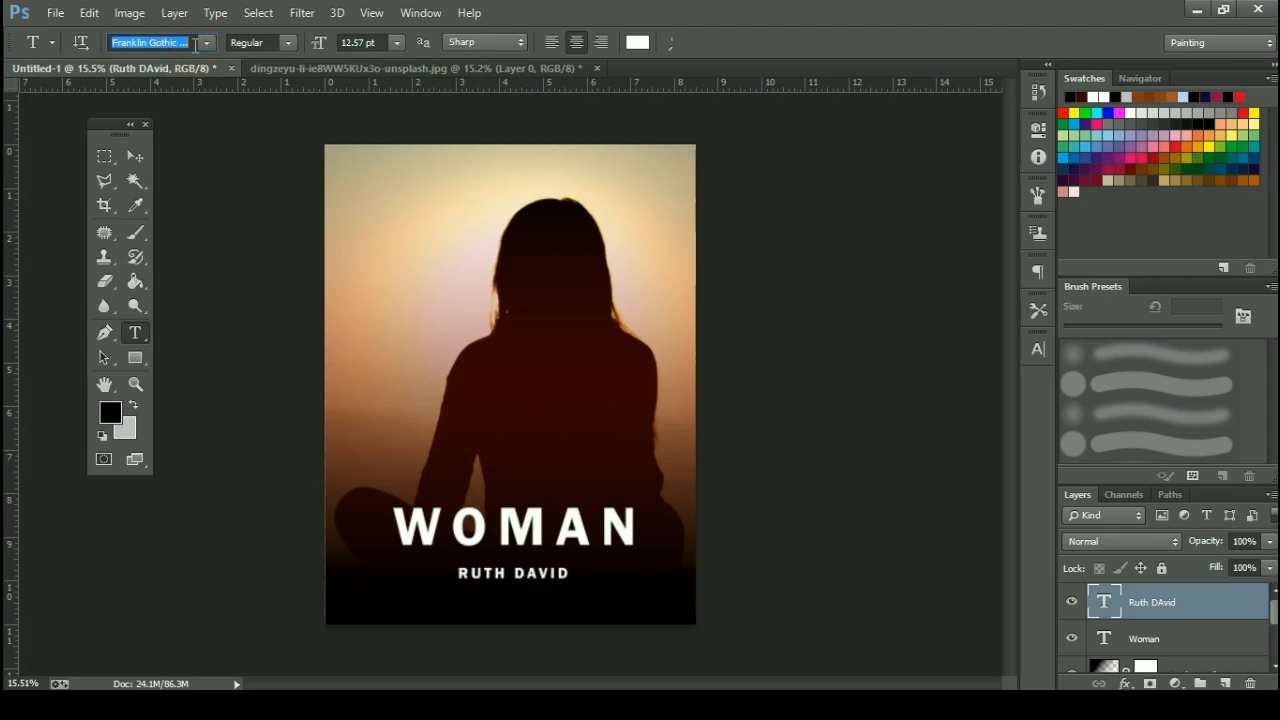
text(Aguafina Script)
key(Return)
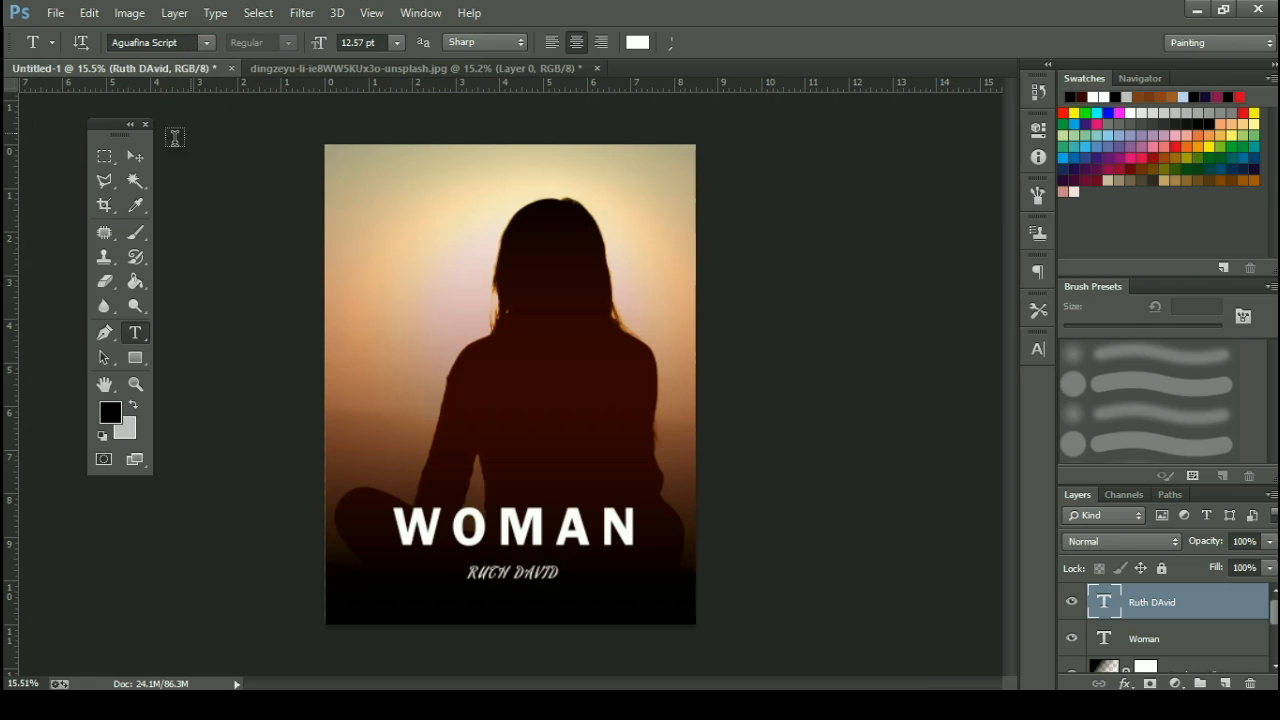
Turn off All Caps for the author name text.
click(137, 157)
click(1038, 349)
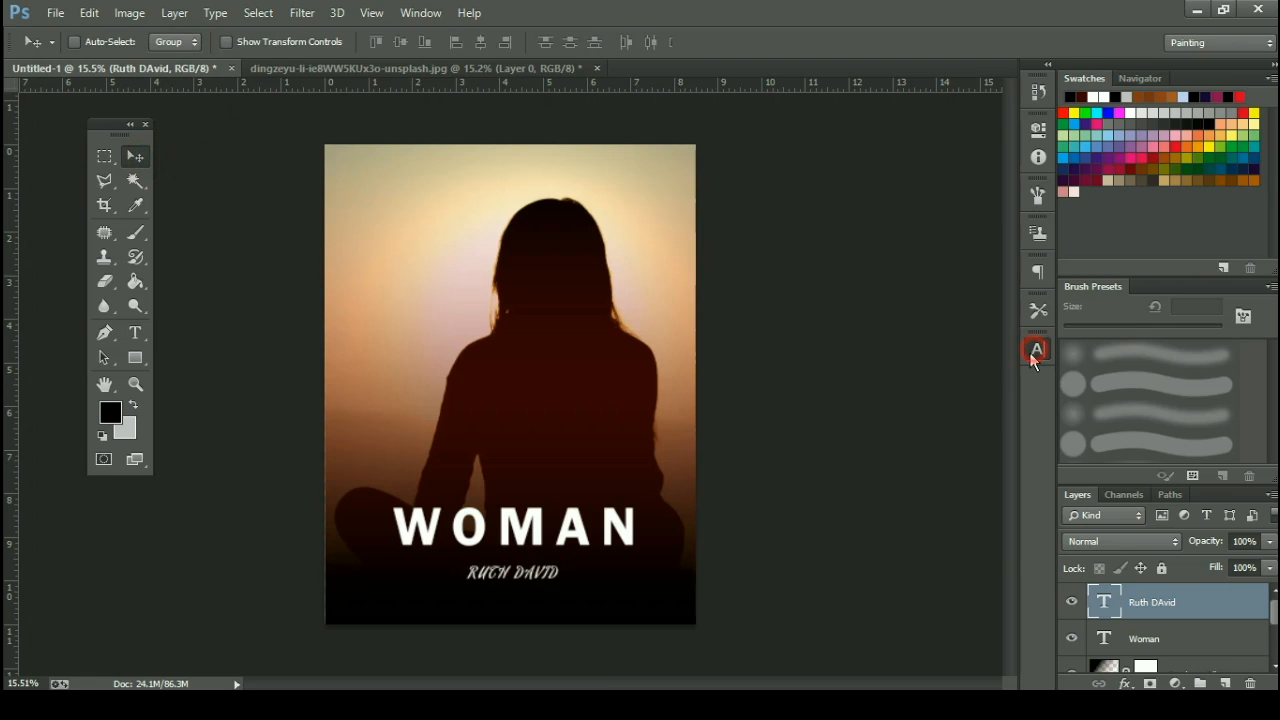
click(880, 483)
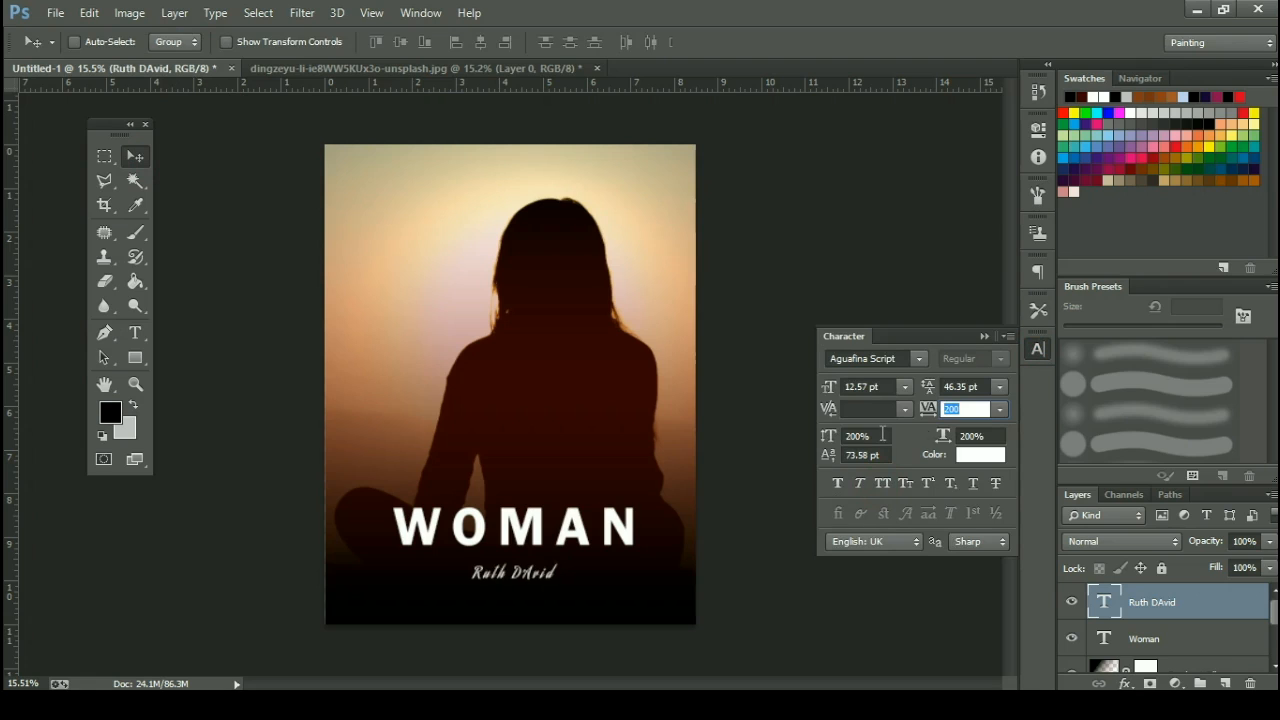
click(1038, 349)
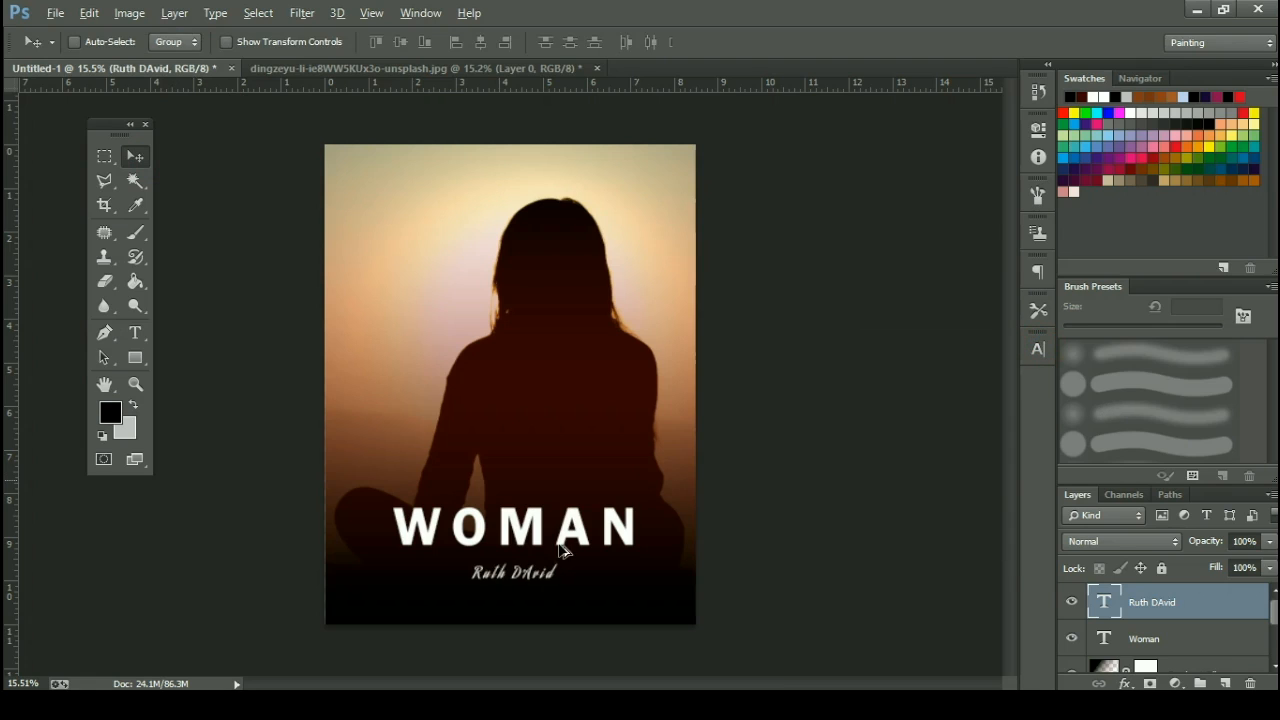
Replace the wrongly capitalised second letter of the author's surname with a lowercase a and commit the text.
scroll(530, 540, up, 5)
scroll(516, 621, up, 1)
key(t)
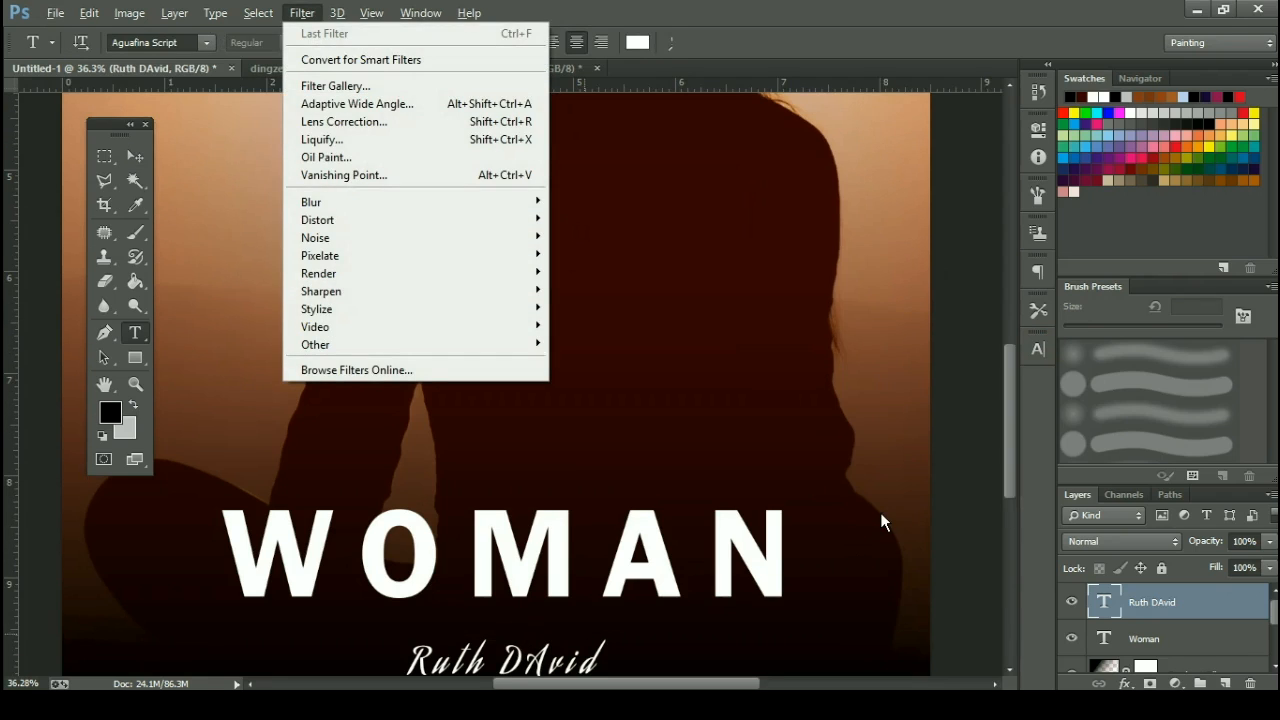
click(1008, 470)
drag(1008, 466, 1008, 506)
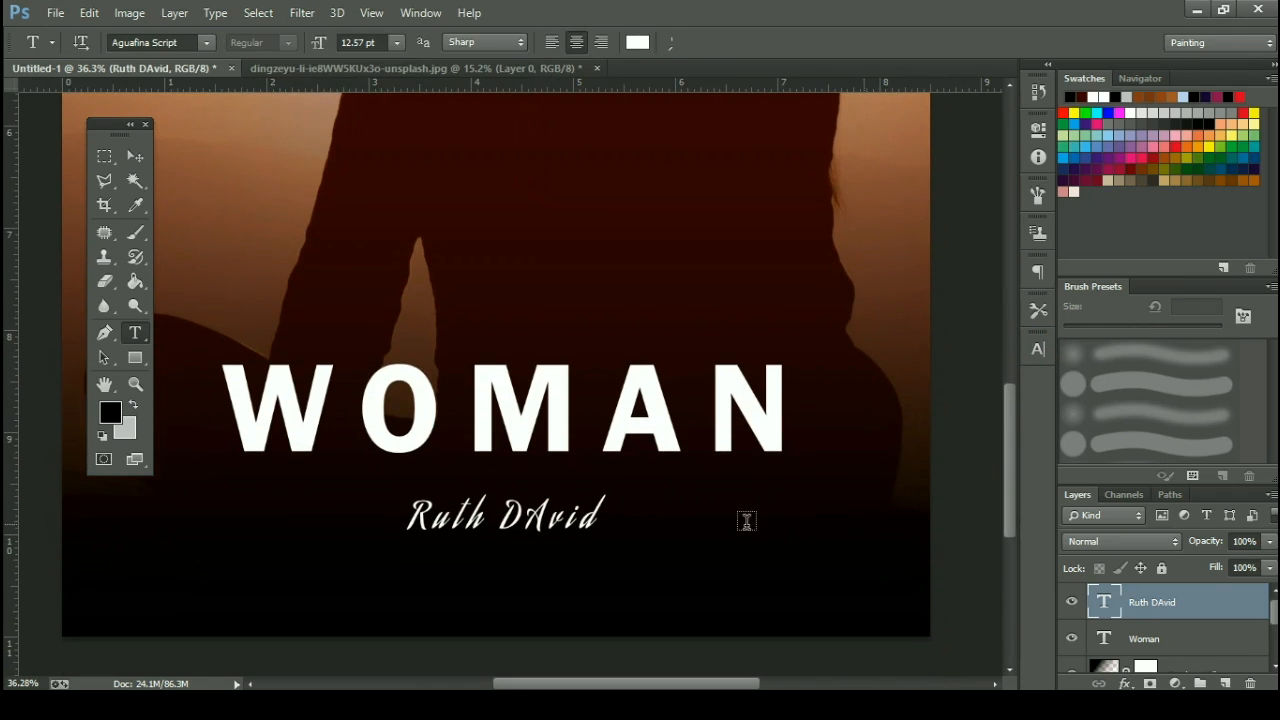
click(548, 518)
key(BackSpace)
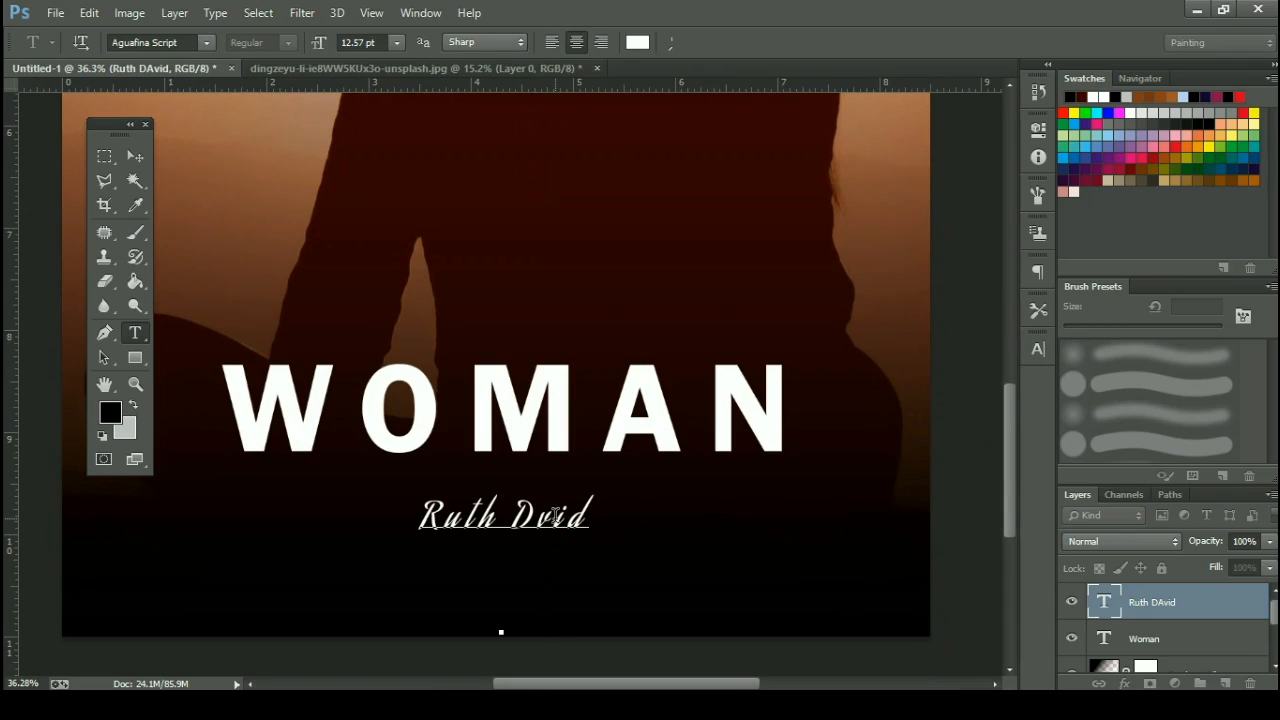
text(a)
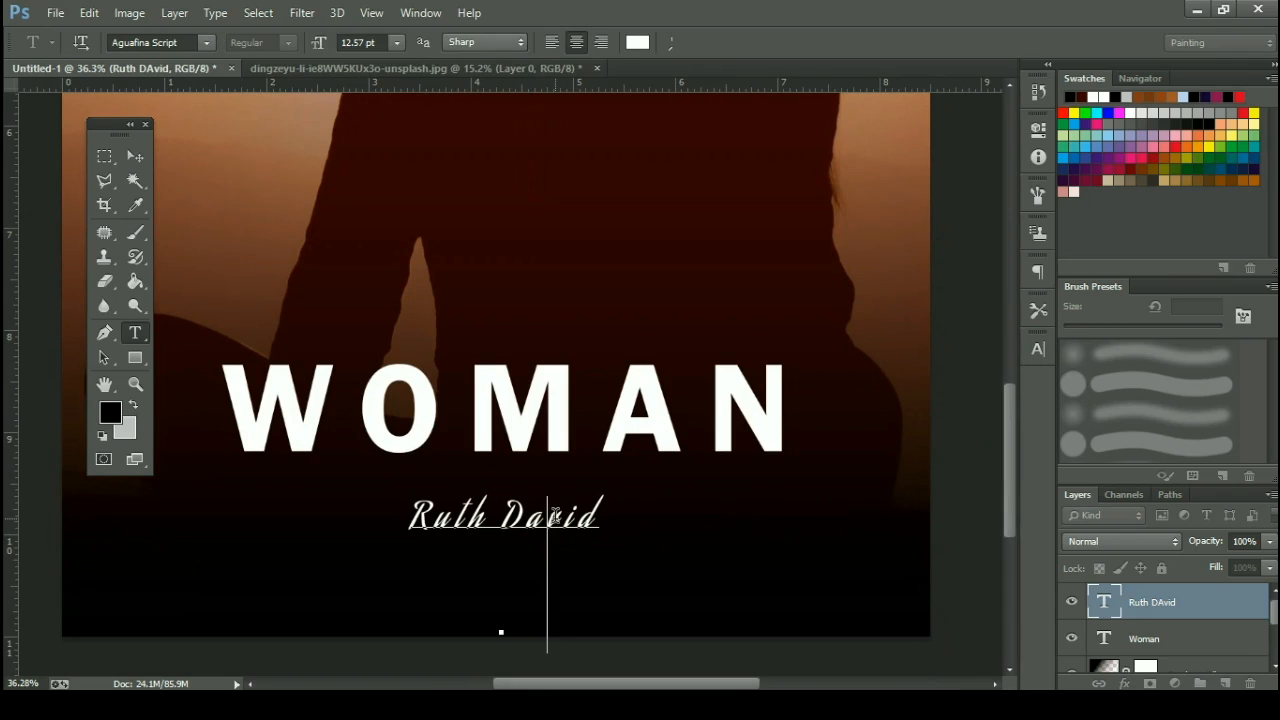
click(134, 157)
Nudge the author name slightly upward, closer to the WOMAN title.
scroll(449, 409, down, 3)
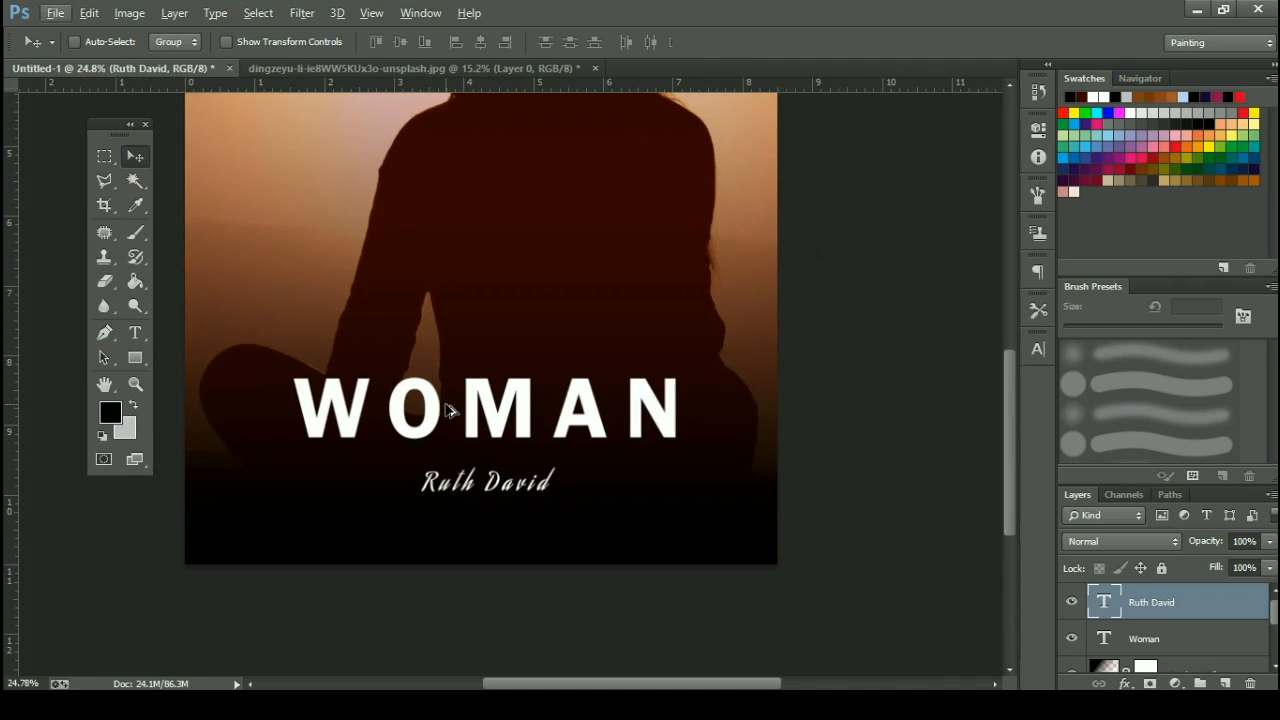
key(shift+Up)
key(shift+Up)
key(Right)
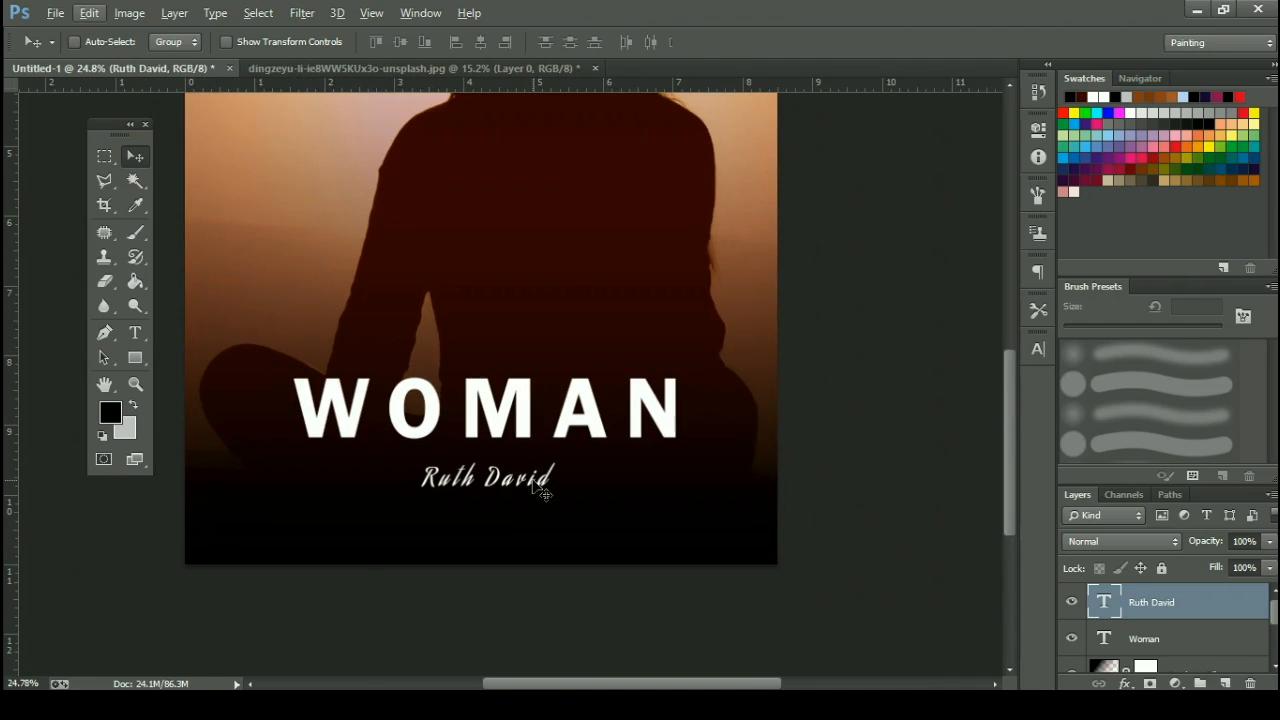
key(Down)
click(533, 481)
Set the author name's tracking to 400.
click(1038, 349)
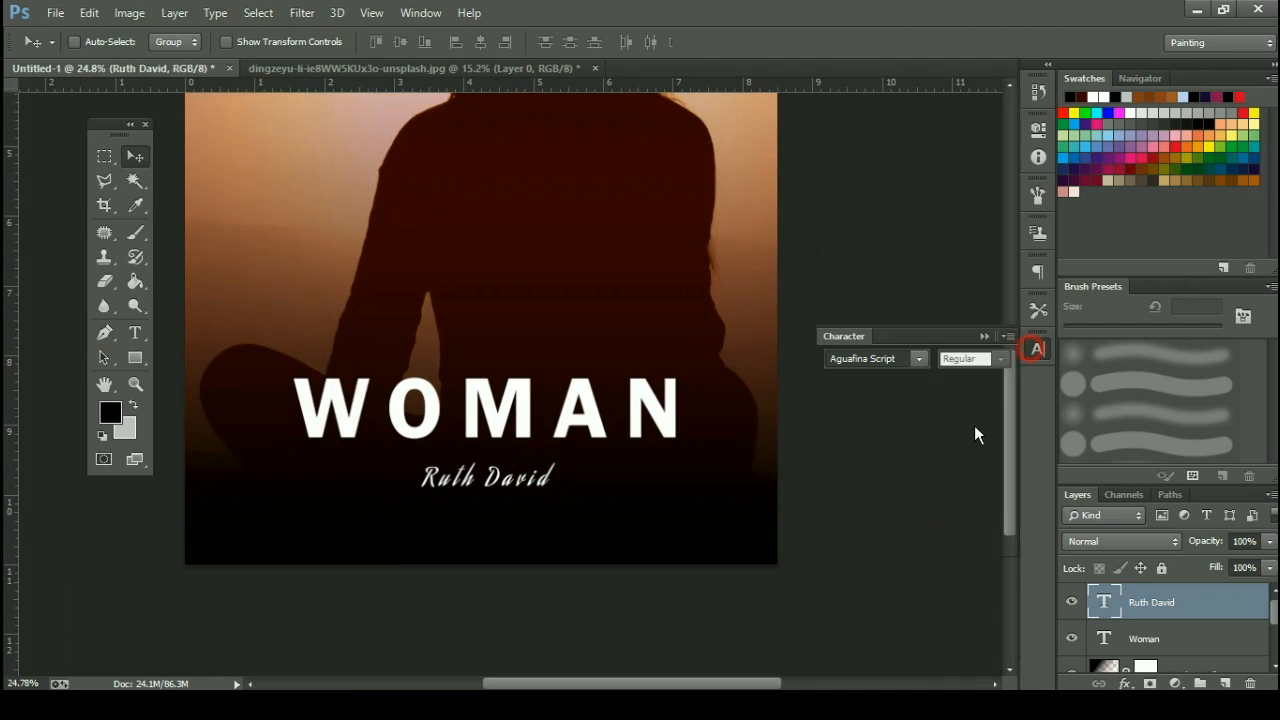
click(929, 409)
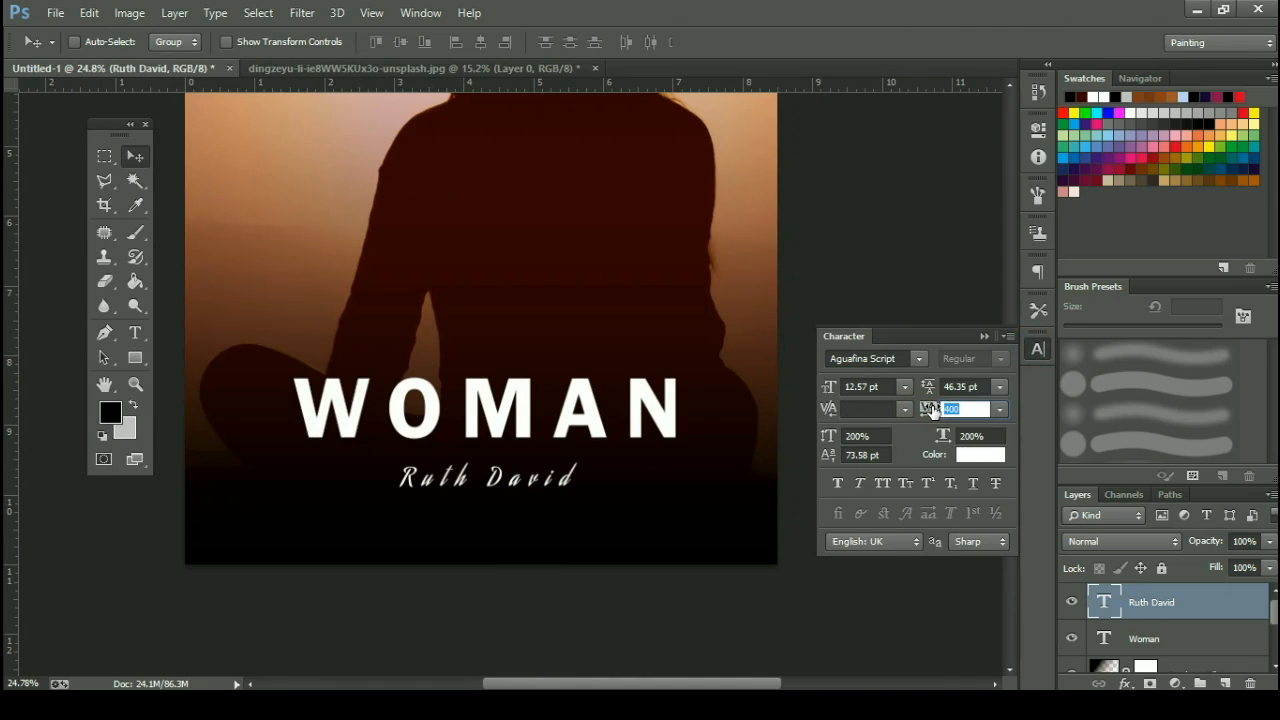
click(1036, 353)
scroll(536, 515, down, 2)
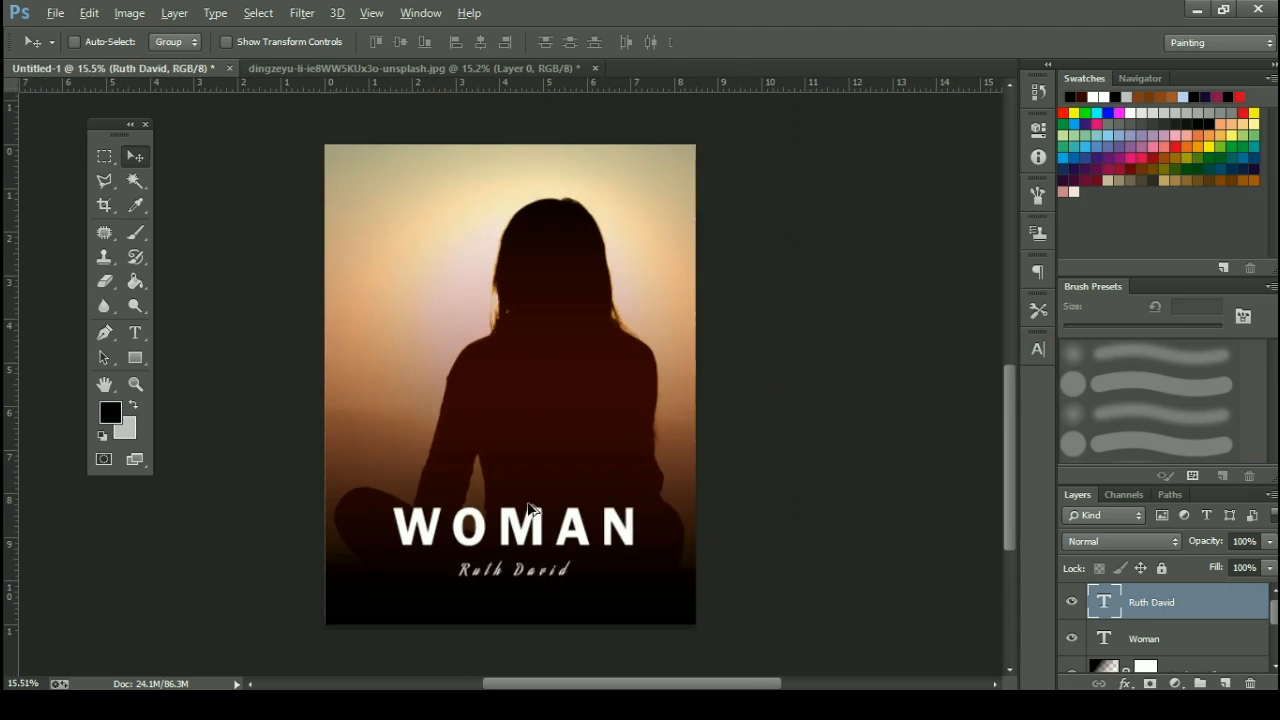
Fine-tune the author name's position, nudging it slightly down so it sits centred below the WOMAN title.
drag(531, 573, 532, 572)
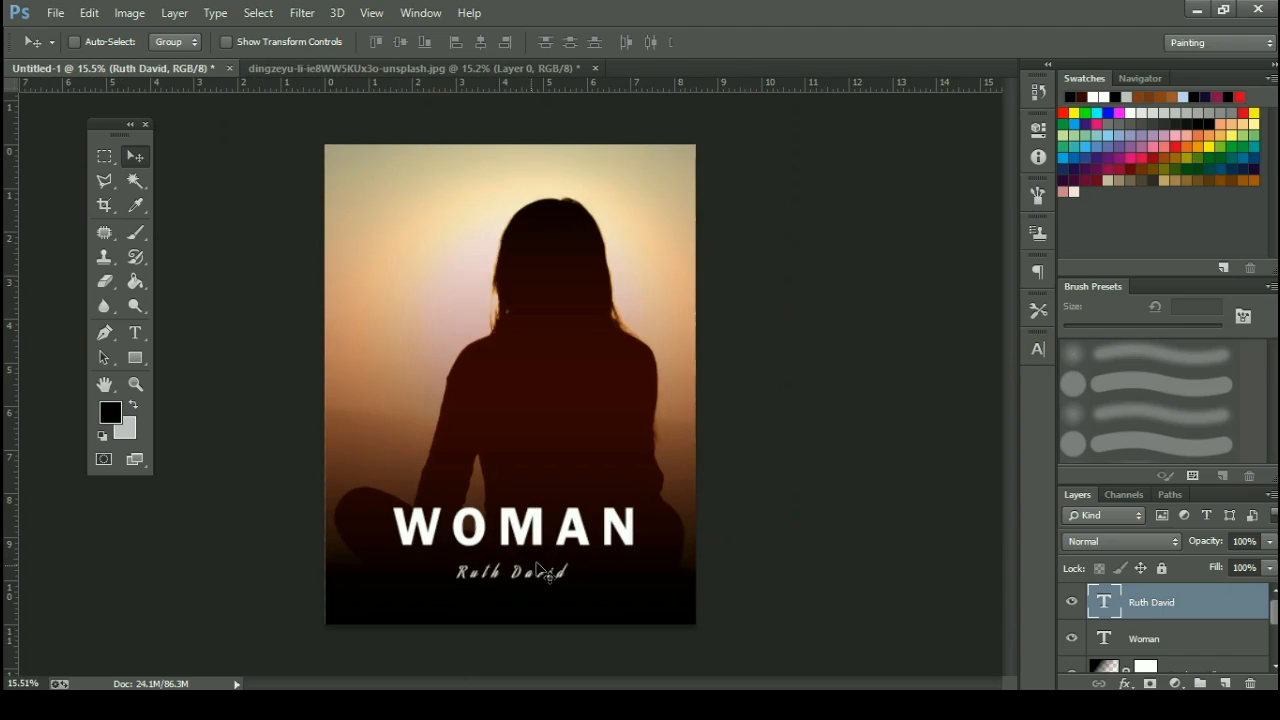
key(Down)
key(Down)
key(Down)
key(Down)
key(Down)
key(Down)
key(Down)
key(Down)
key(Down)
key(Down)
key(Down)
key(Down)
key(Down)
key(Down)
key(Down)
key(Down)
key(Down)
key(Down)
key(Down)
key(Down)
key(Up)
key(Up)
key(Up)
key(Up)
key(Up)
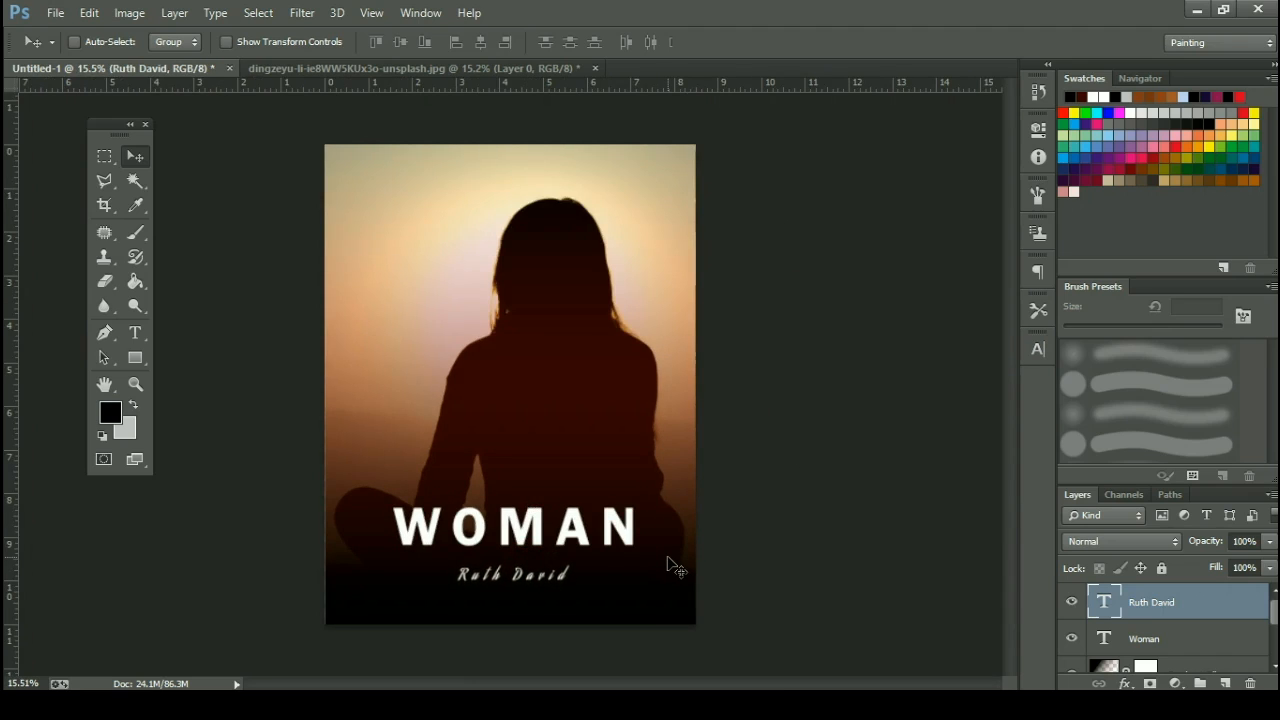
key(Down)
key(Down)
key(Down)
key(Down)
key(Down)
Close the source silhouette photo document without saving its changes.
click(595, 68)
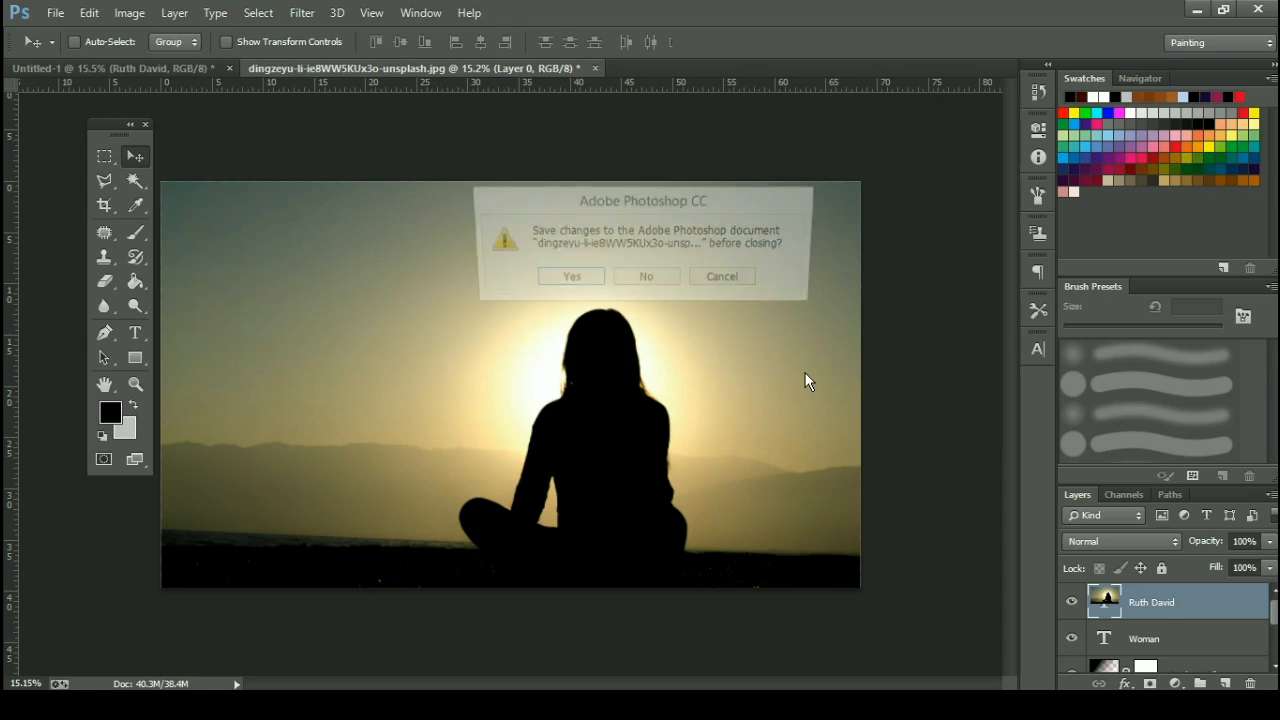
click(672, 280)
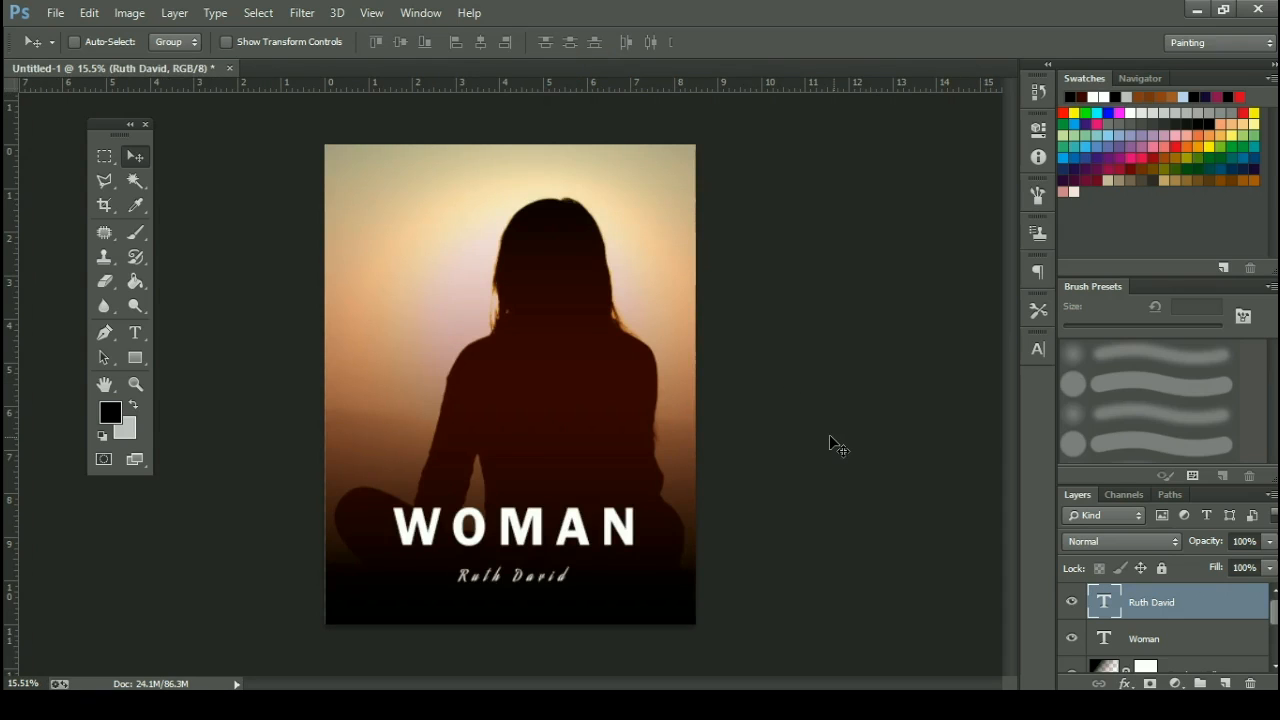
Switch to the Free Letter Size Branding Book Mockup.zip archive in WinRAR and open its PSD mockup file in Photoshop.
click(740, 705)
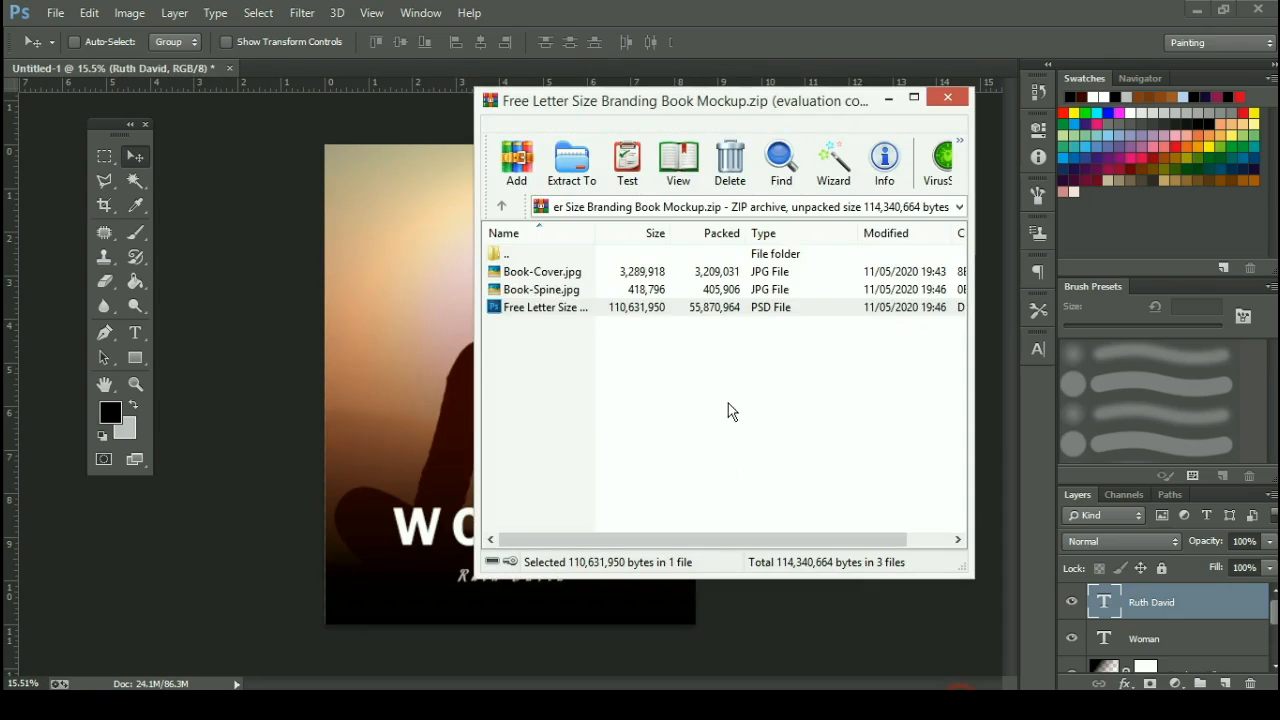
click(600, 306)
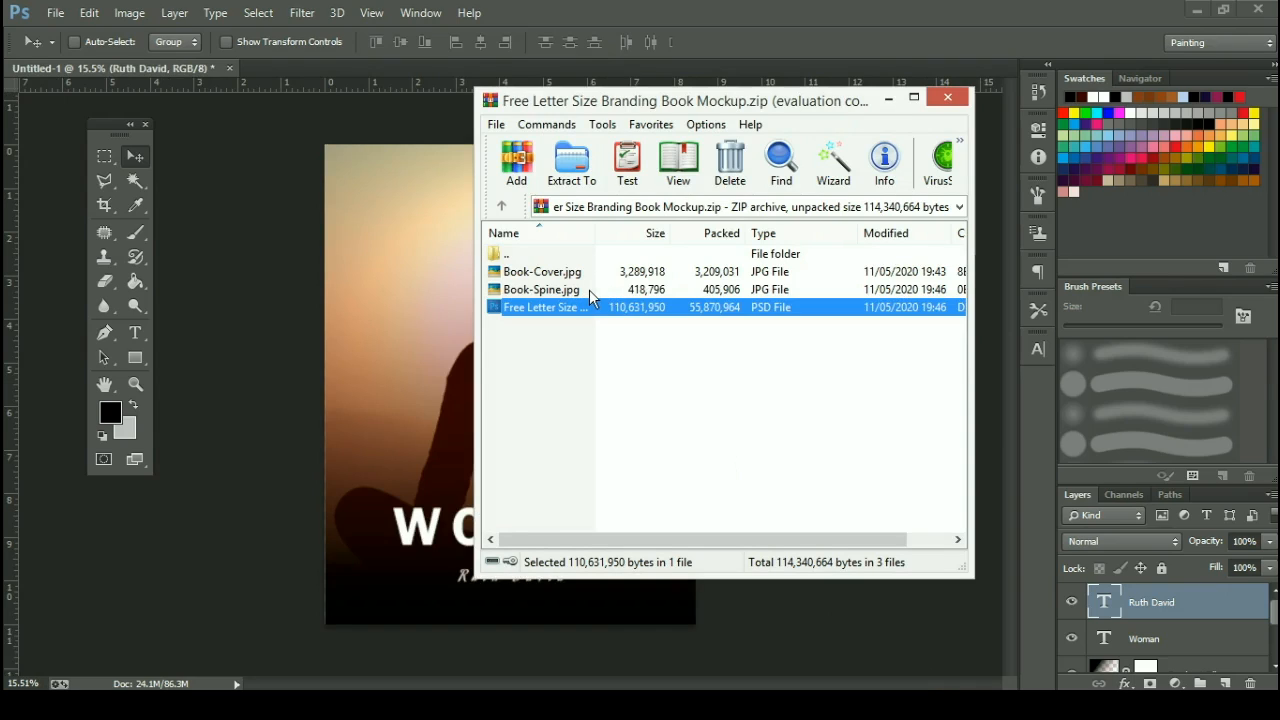
click(594, 274)
double_click(603, 304)
click(720, 22)
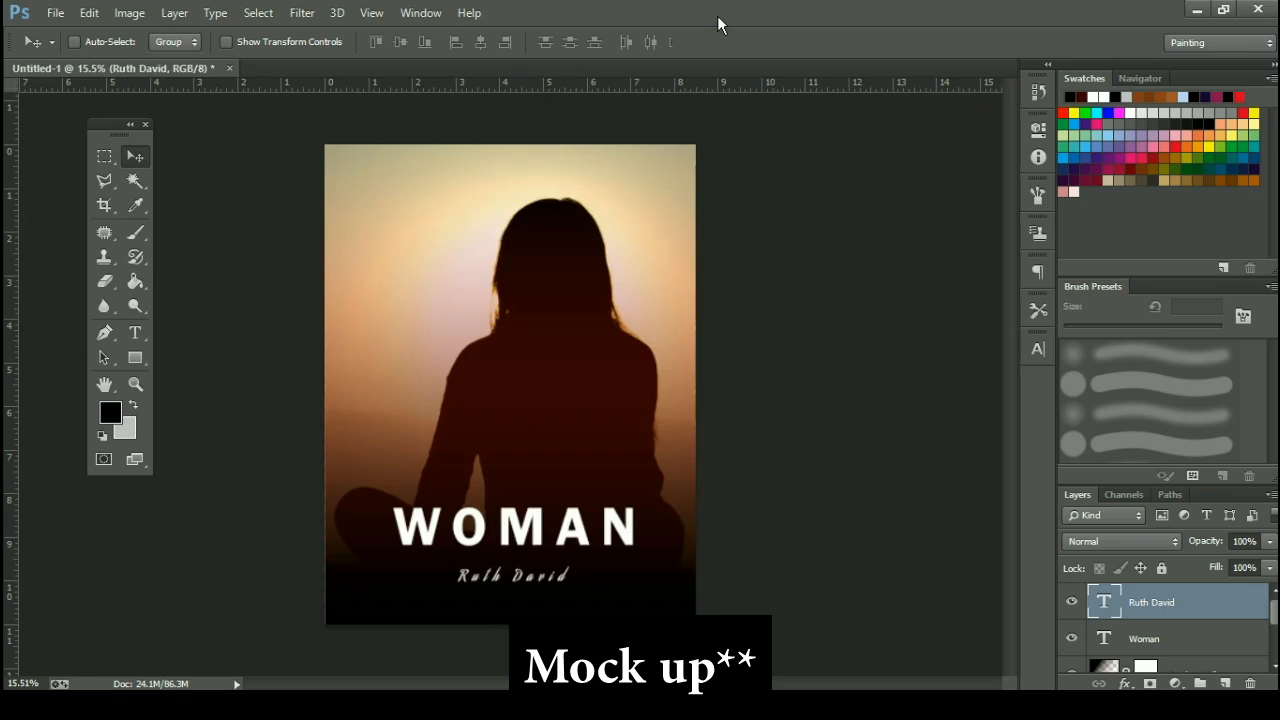
key(alt)
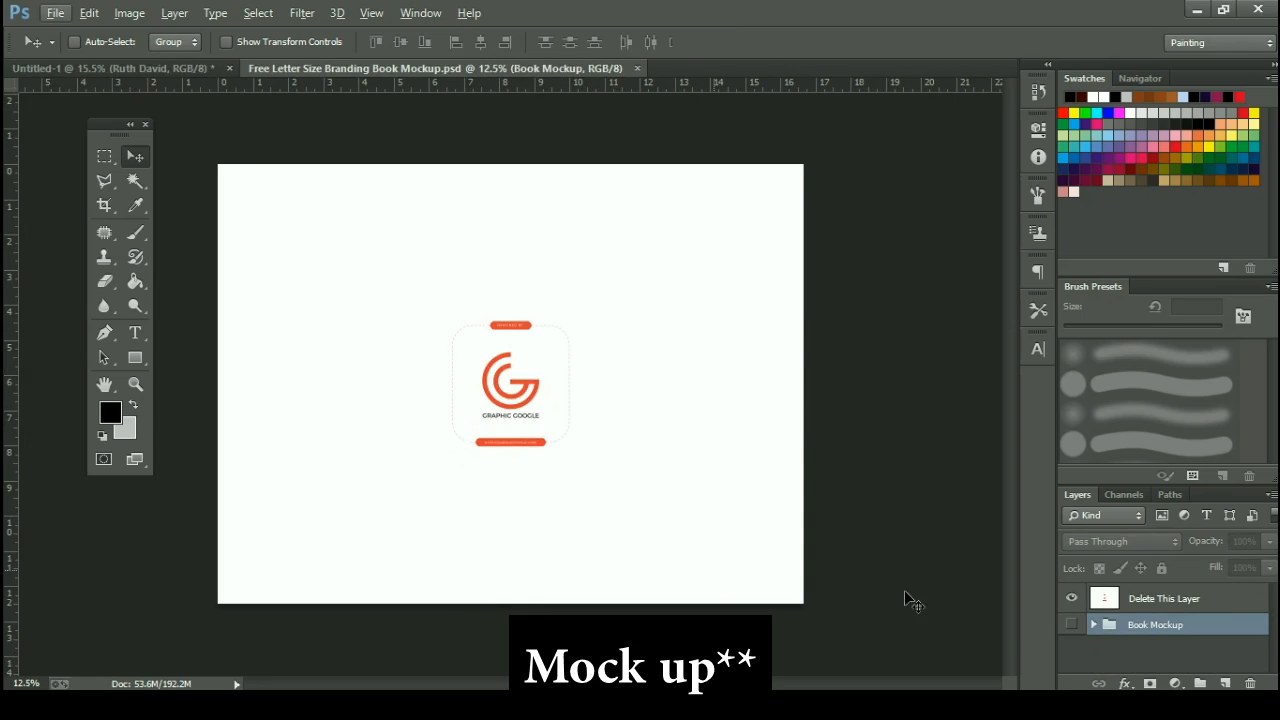
Make the Book Mockup group visible and delete the Delete This Layer cover layer above it.
click(1071, 625)
scroll(533, 432, up, 5)
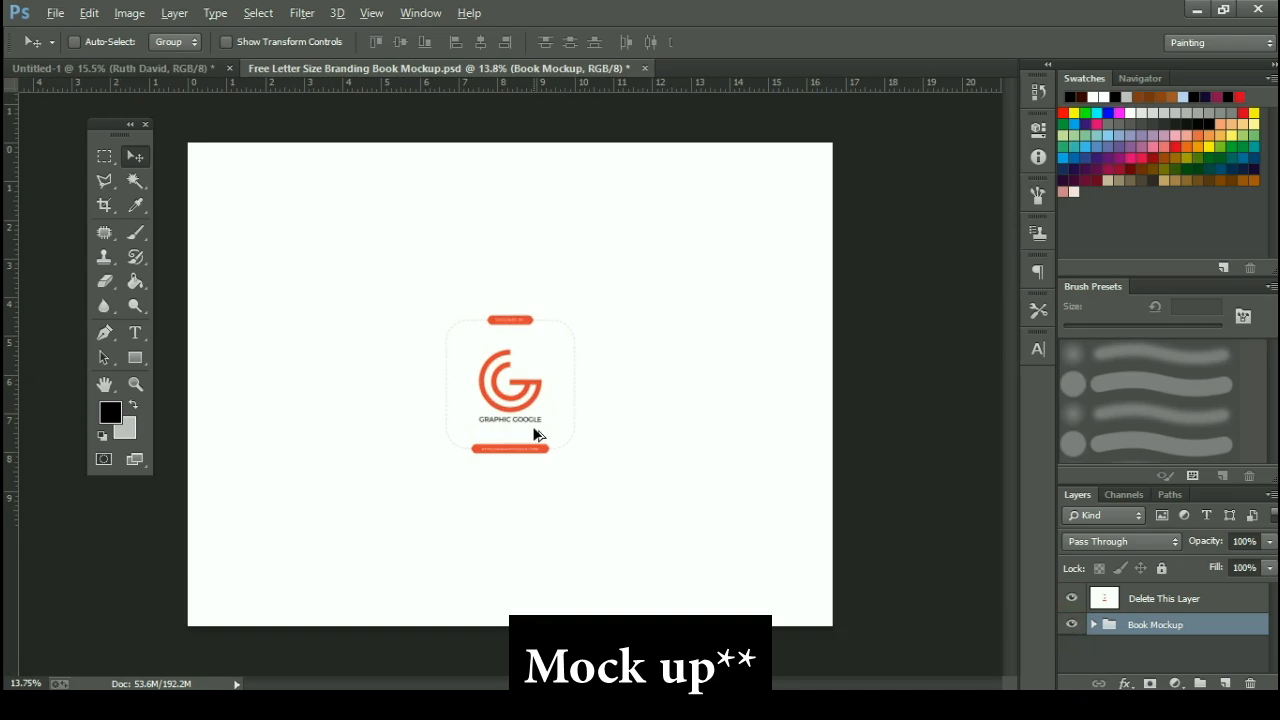
scroll(535, 433, down, 5)
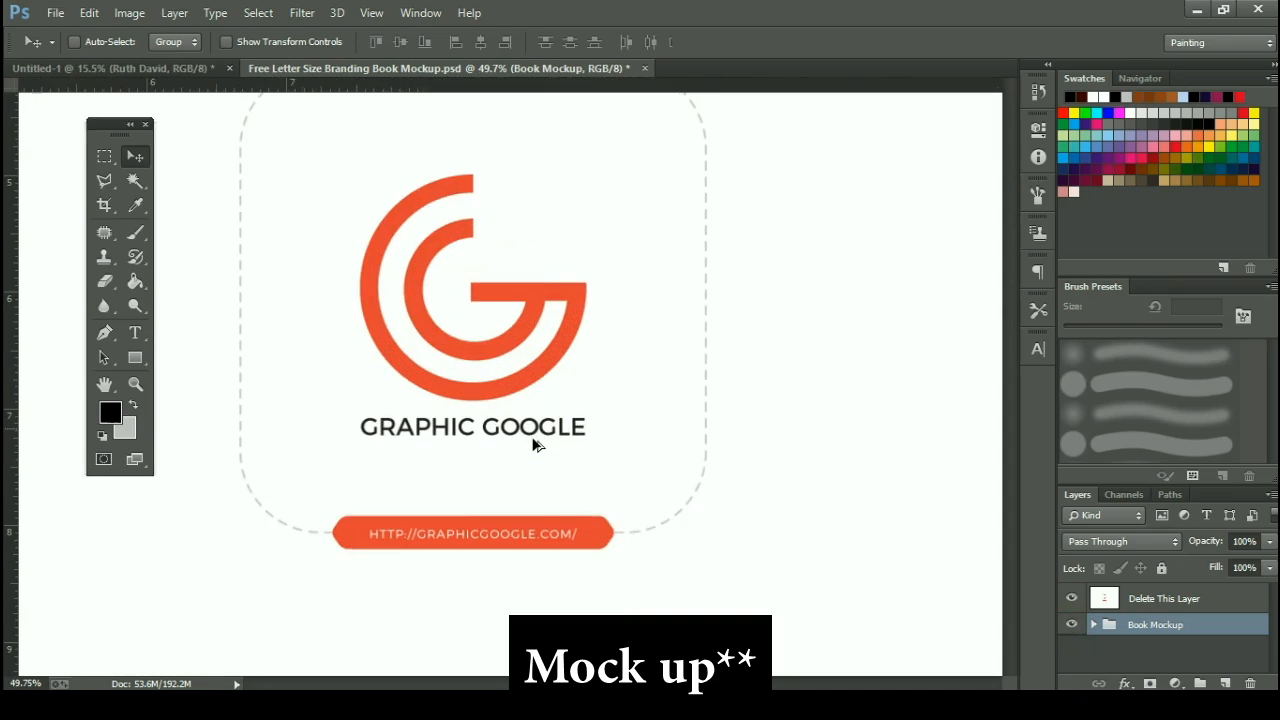
scroll(563, 597, down, 1)
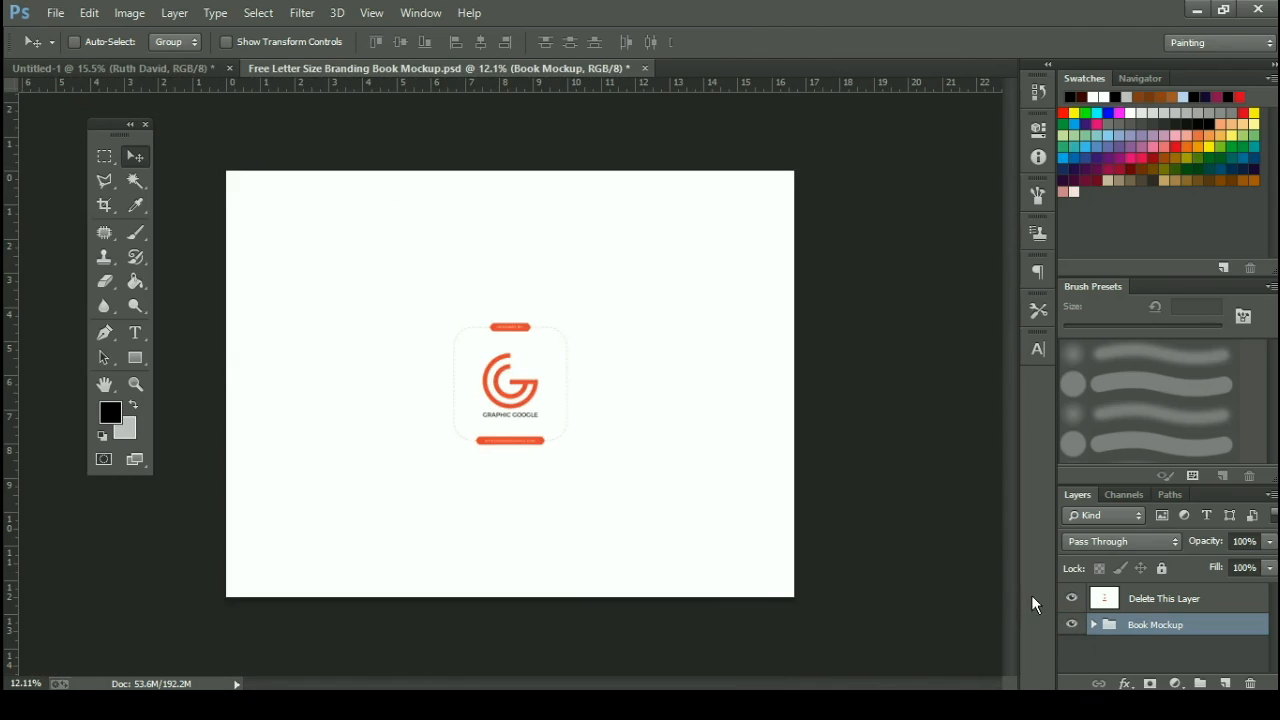
click(1072, 597)
click(1163, 605)
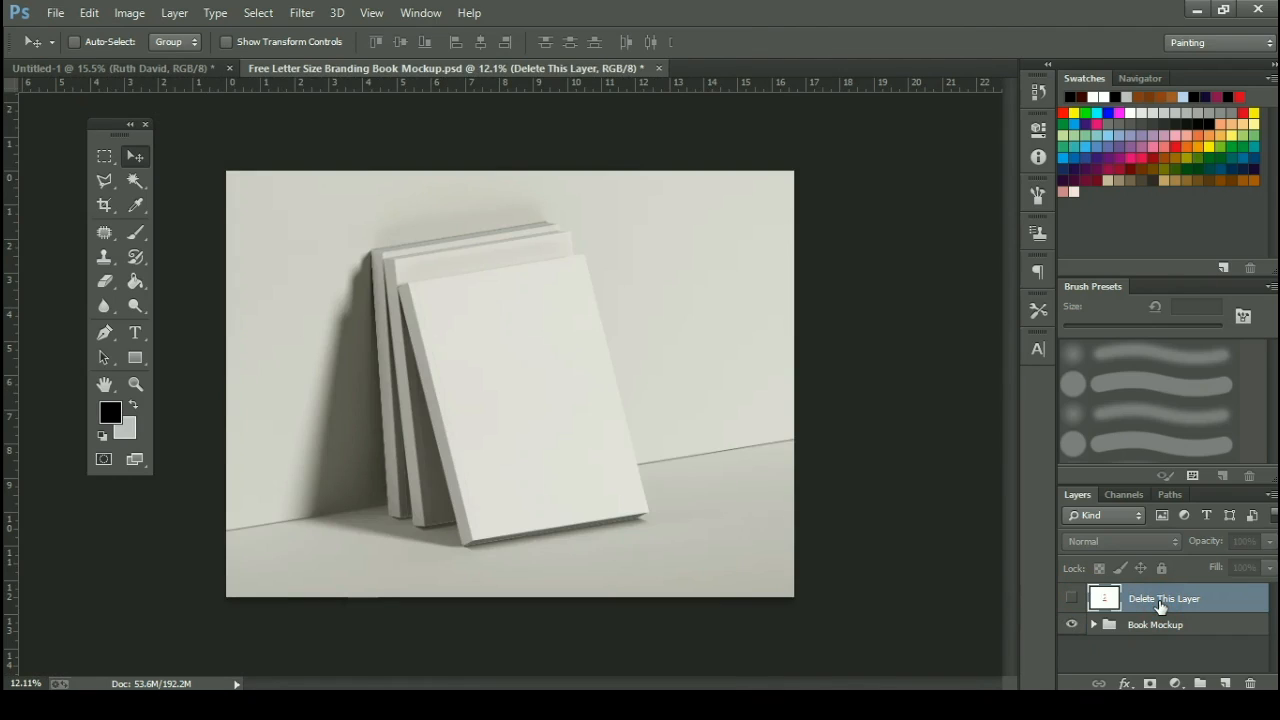
key(Delete)
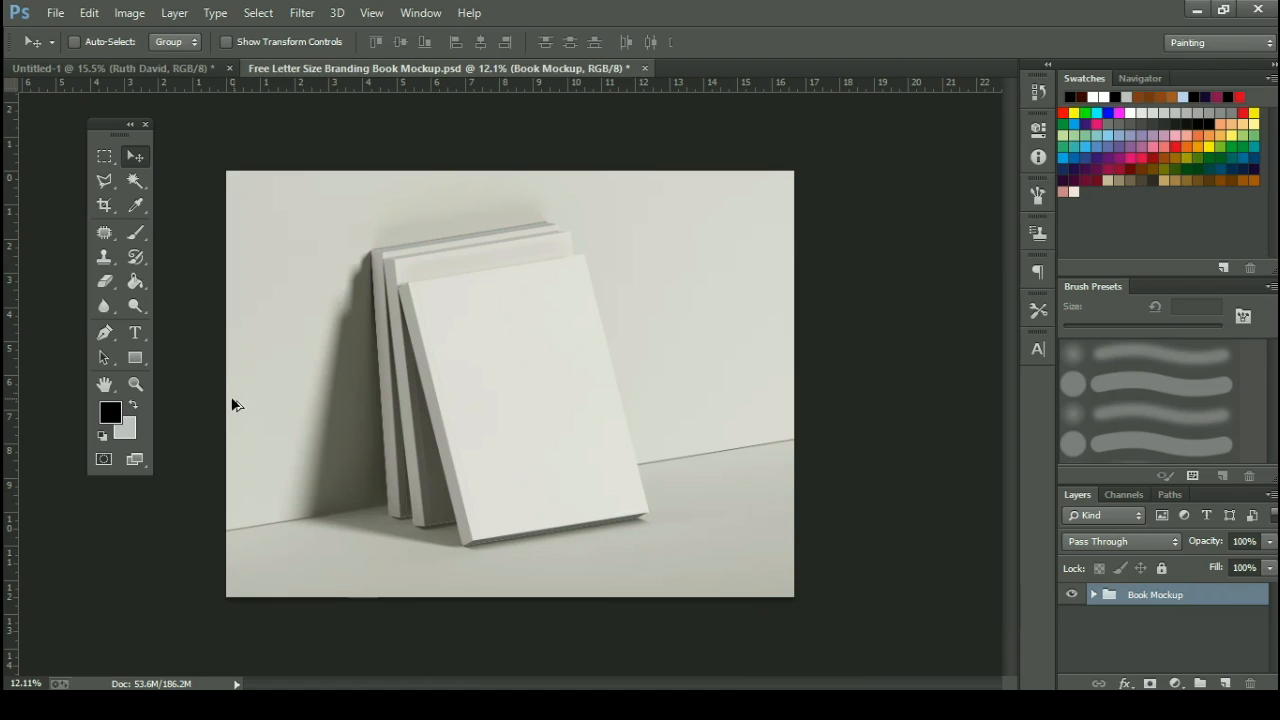
Expand the Book Mockup group and open the Place Book Cover Design smart object's contents for editing.
scroll(231, 396, up, 1)
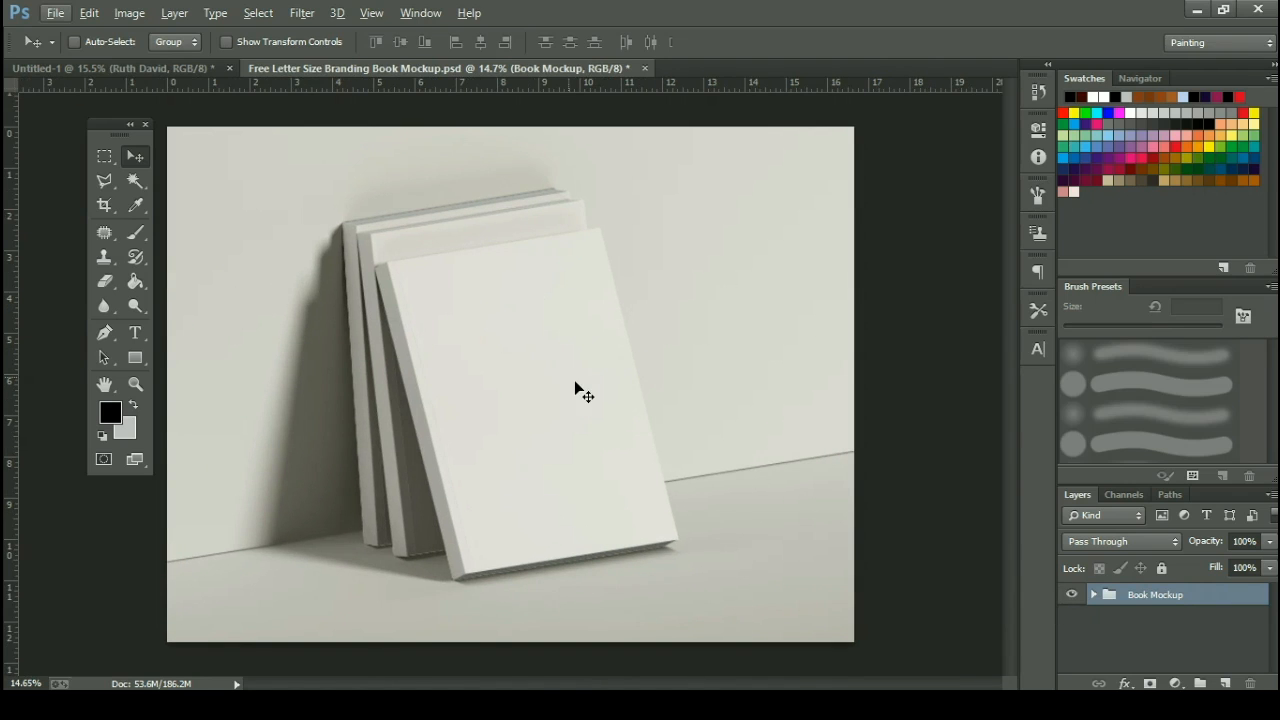
click(1092, 596)
scroll(1148, 622, down, 3)
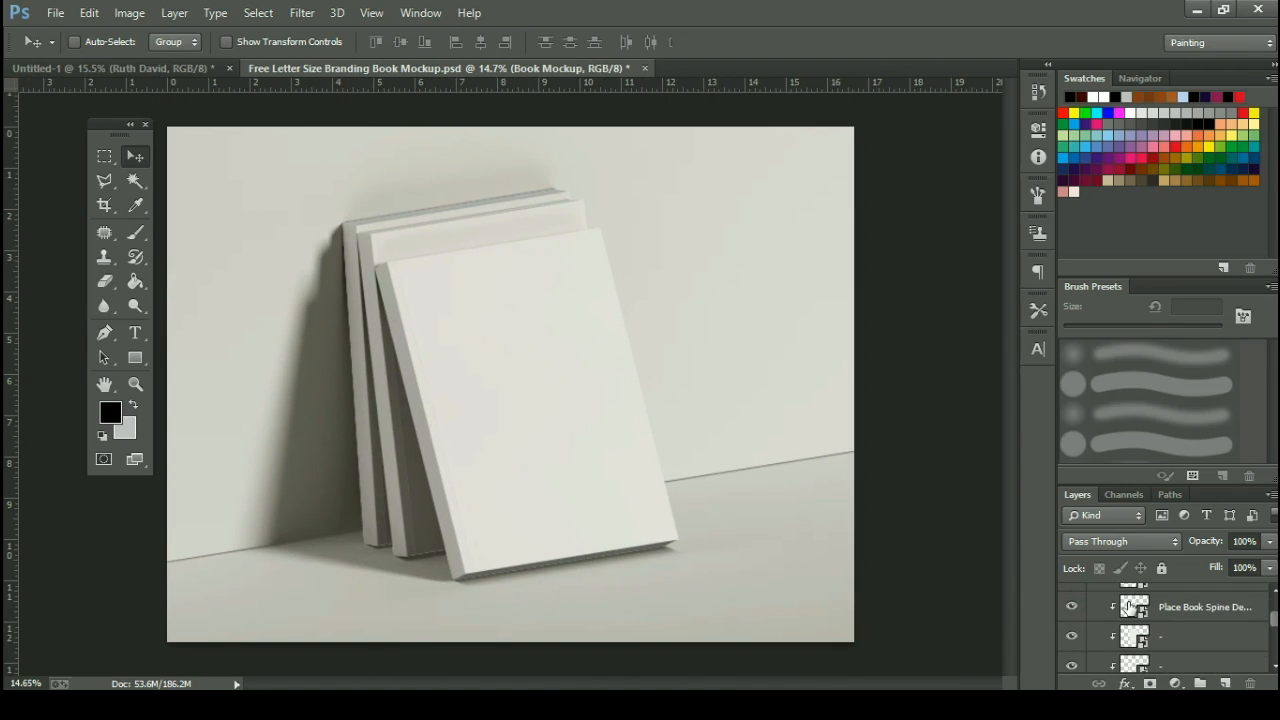
scroll(1147, 622, up, 1)
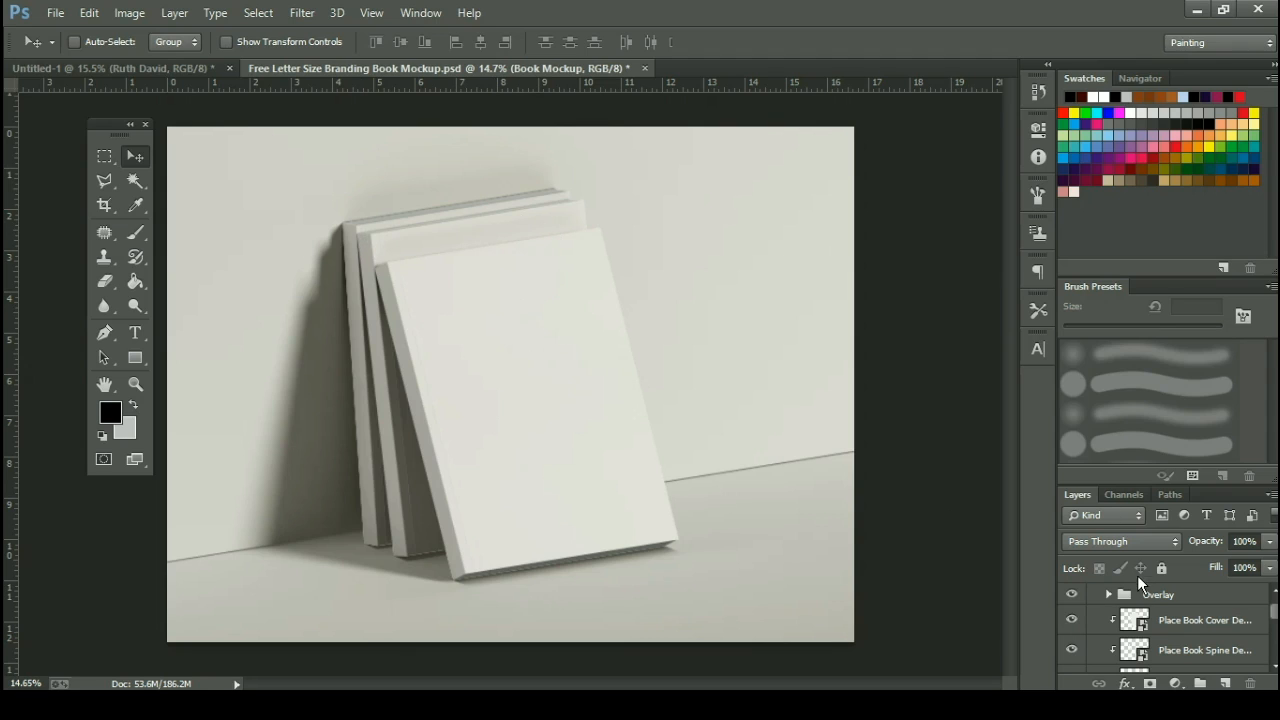
double_click(1132, 621)
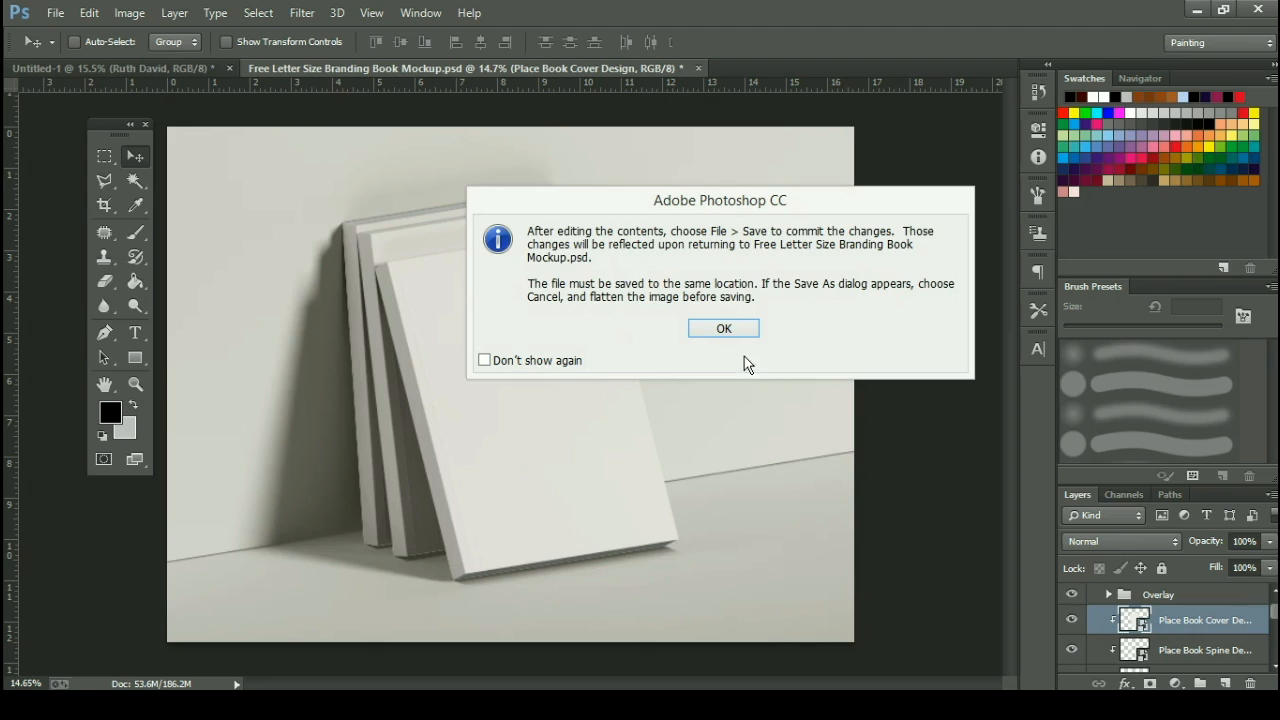
click(740, 331)
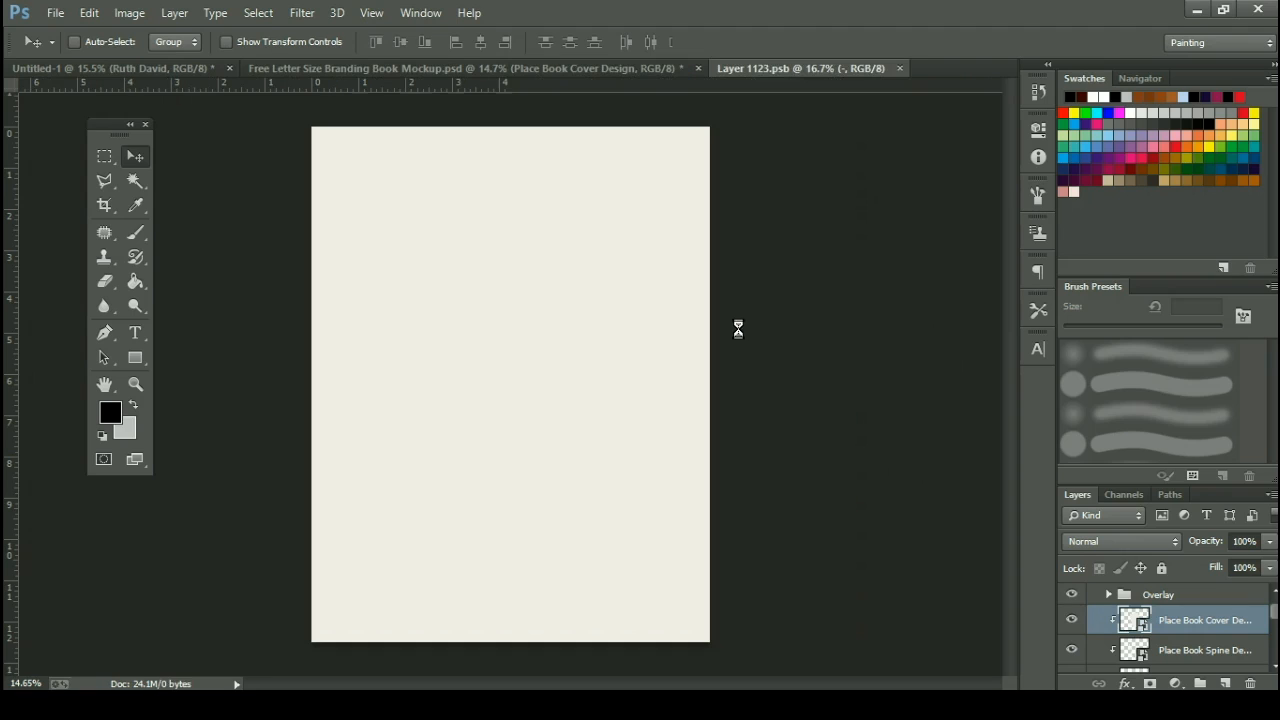
Switch to the Untitled-1 cover document and merge all its visible layers, including the photo, gradient and text, into one layer.
click(191, 70)
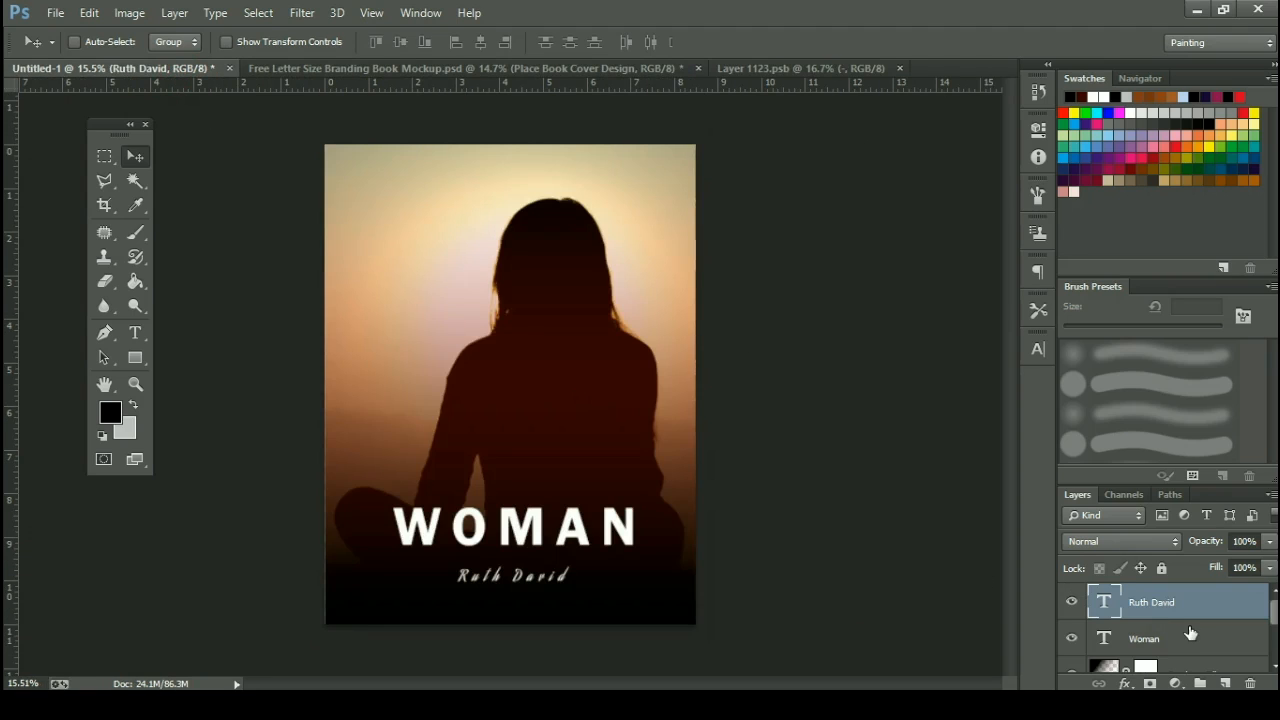
right_click(1188, 615)
click(1185, 640)
click(1186, 663)
right_click(1186, 655)
click(987, 512)
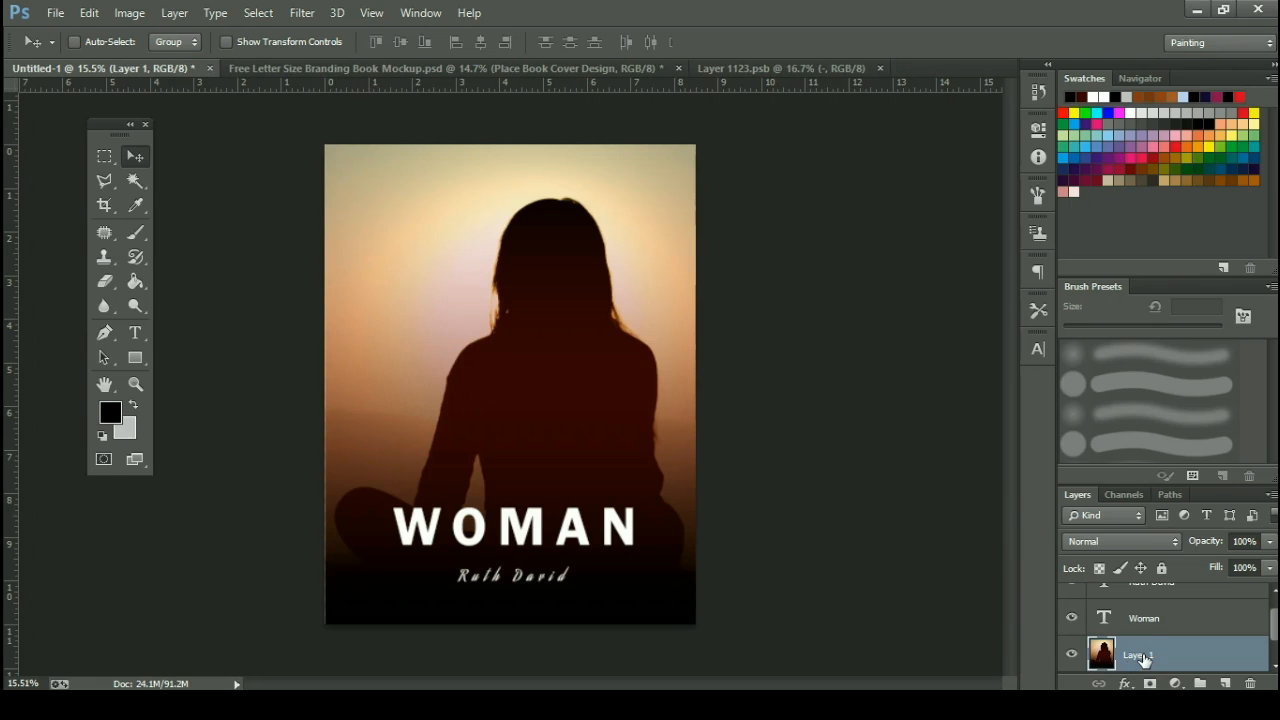
right_click(1143, 658)
click(1004, 526)
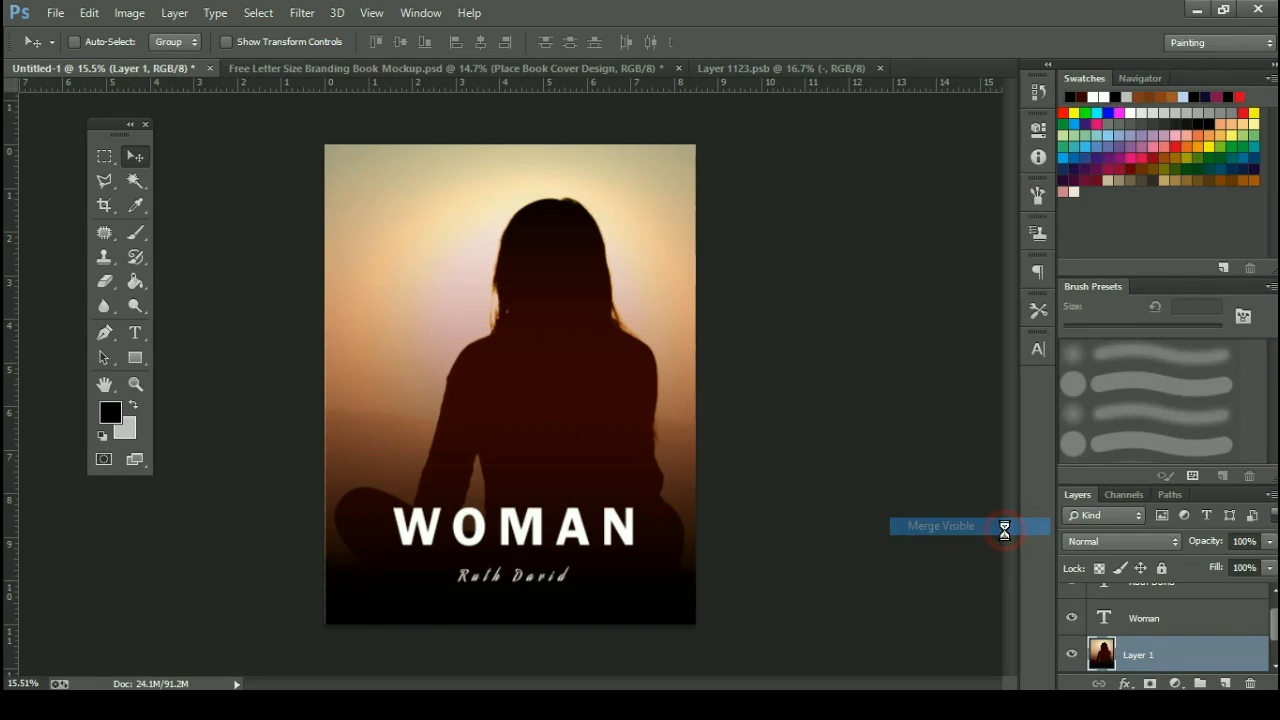
Copy the merged cover into the Layer 1123.psb smart object so it fills the canvas, then save and close that file.
click(1251, 603)
drag(509, 414, 500, 373)
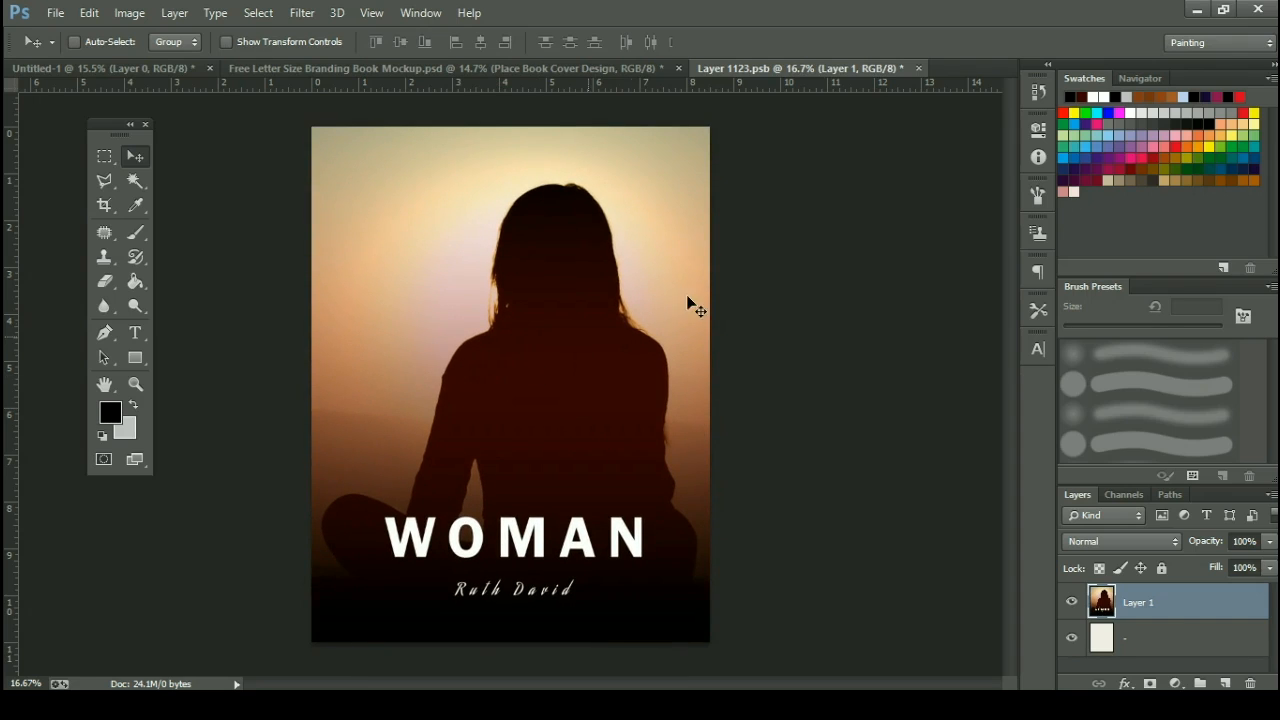
key(ctrl+s)
click(911, 69)
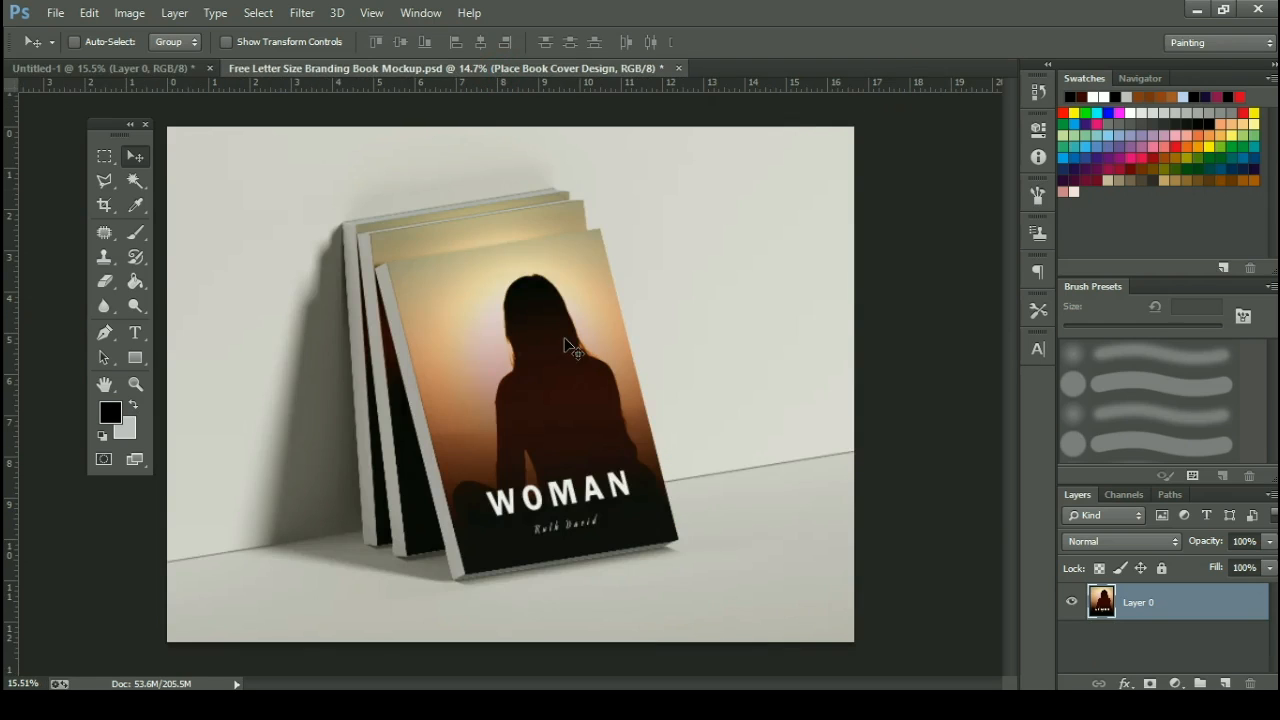
Check the cover on the mockup and open the Place Book Spine Design smart object's contents for editing.
scroll(500, 529, up, 3)
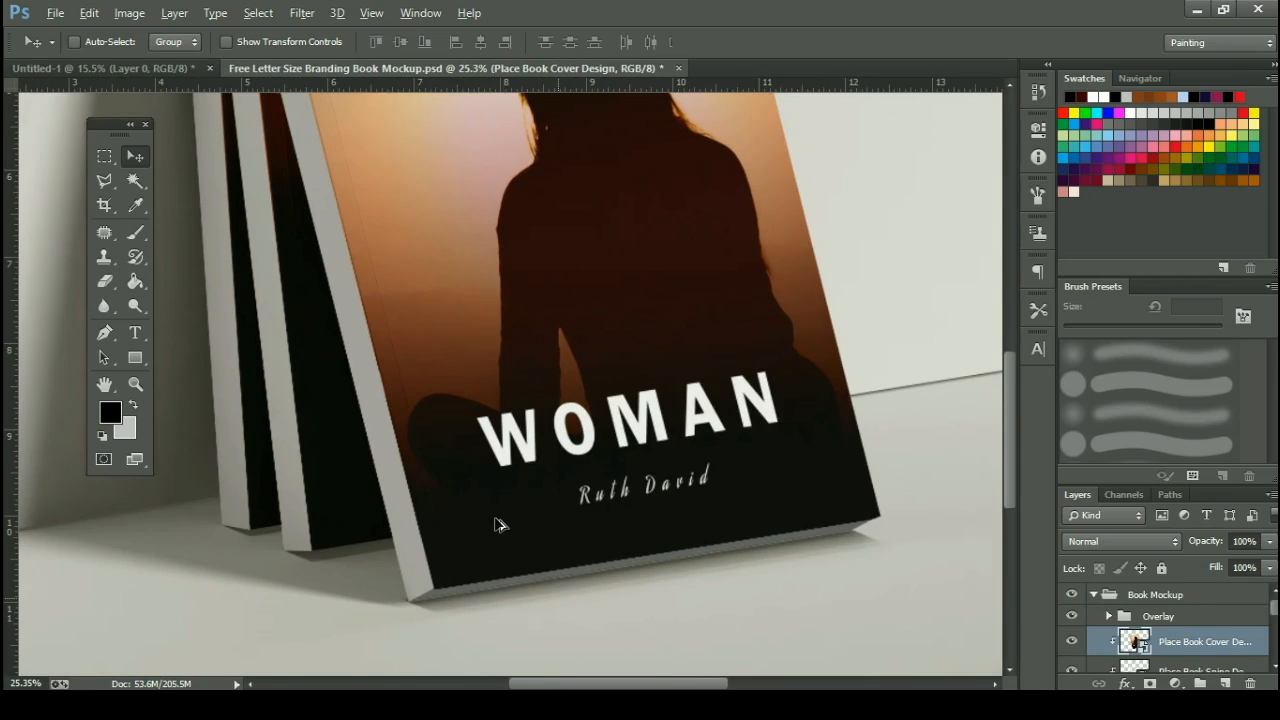
scroll(500, 525, down, 3)
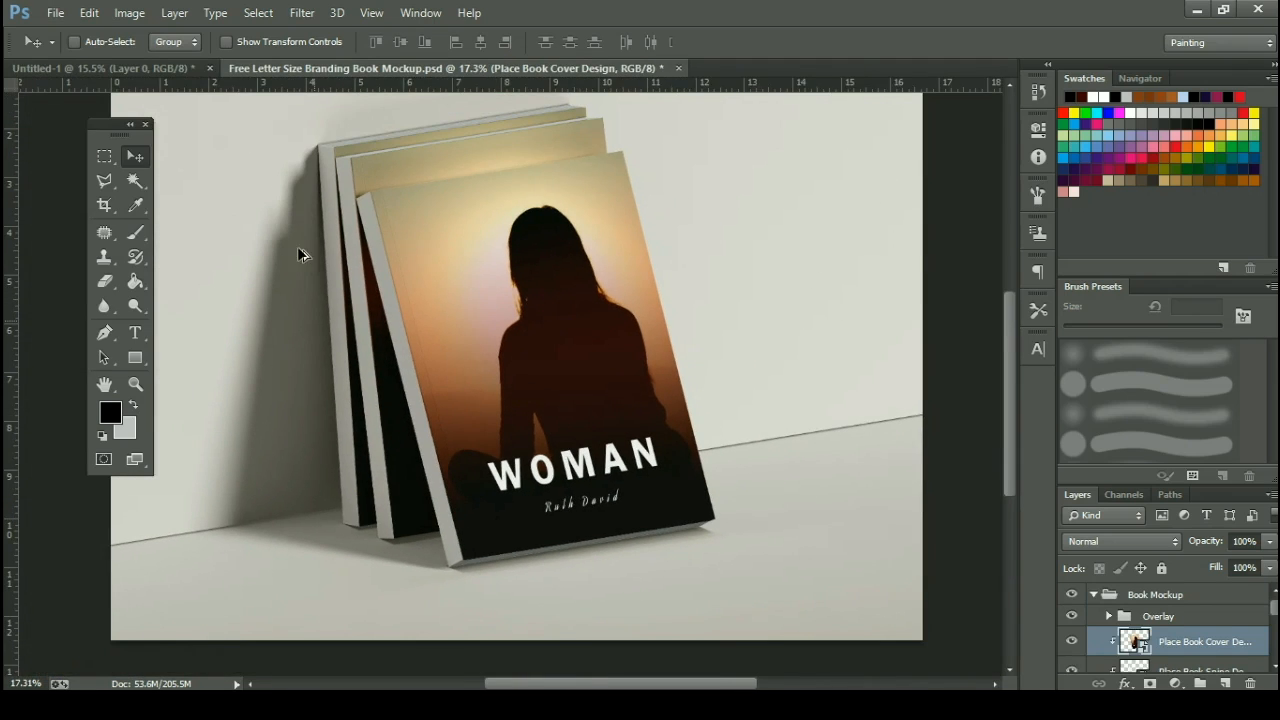
scroll(297, 246, up, 1)
scroll(1245, 645, down, 1)
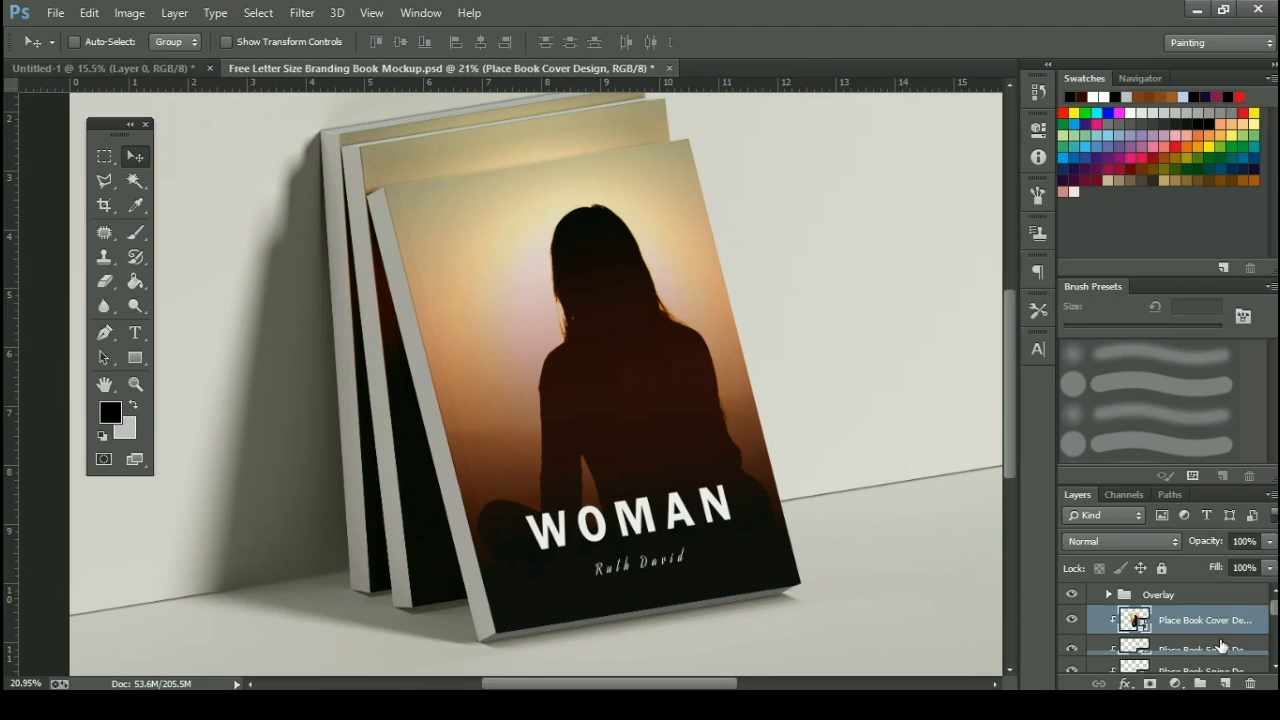
key(alt)
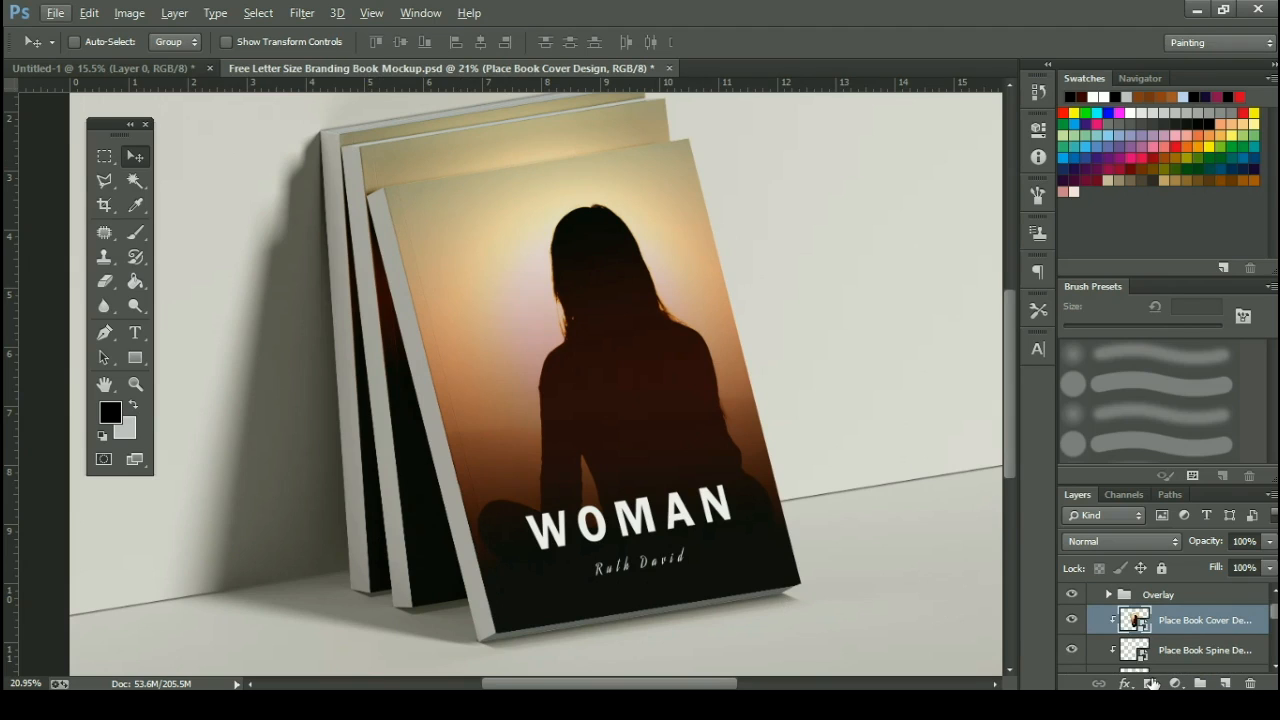
double_click(1134, 652)
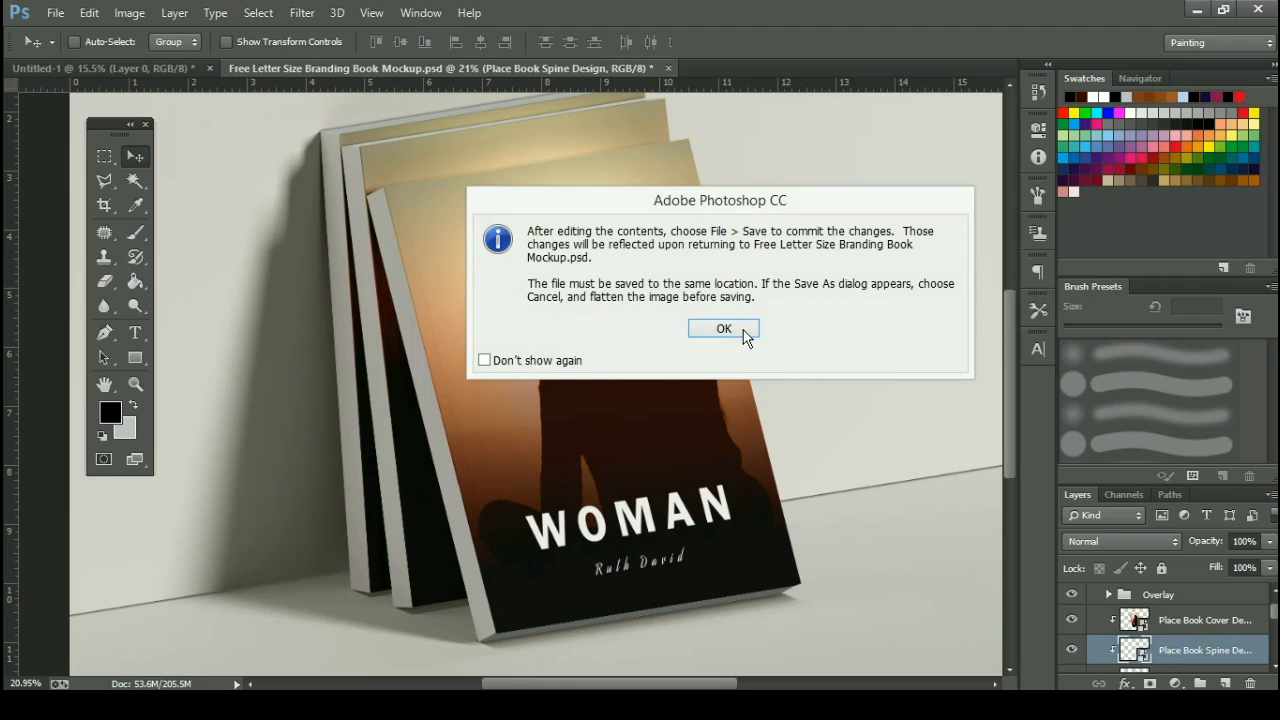
click(743, 330)
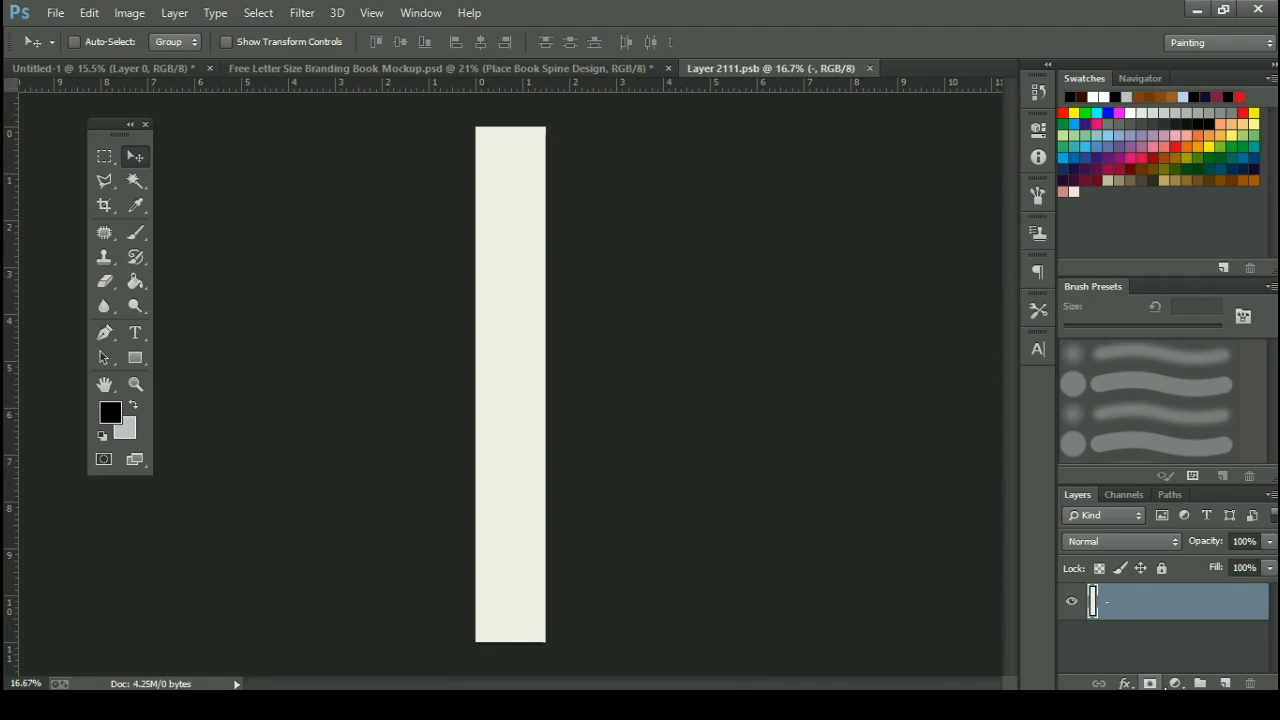
Add a black (000000) Solid Color fill layer over the spine.
click(1175, 683)
click(1170, 284)
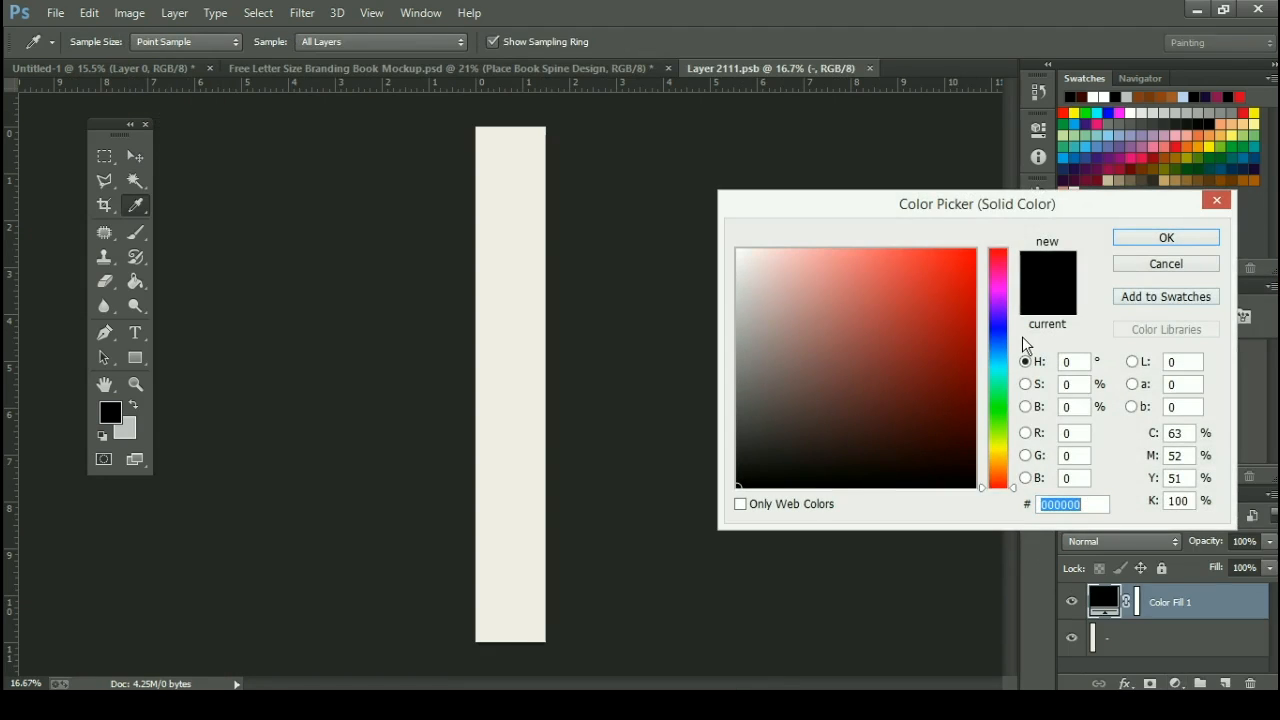
click(1148, 239)
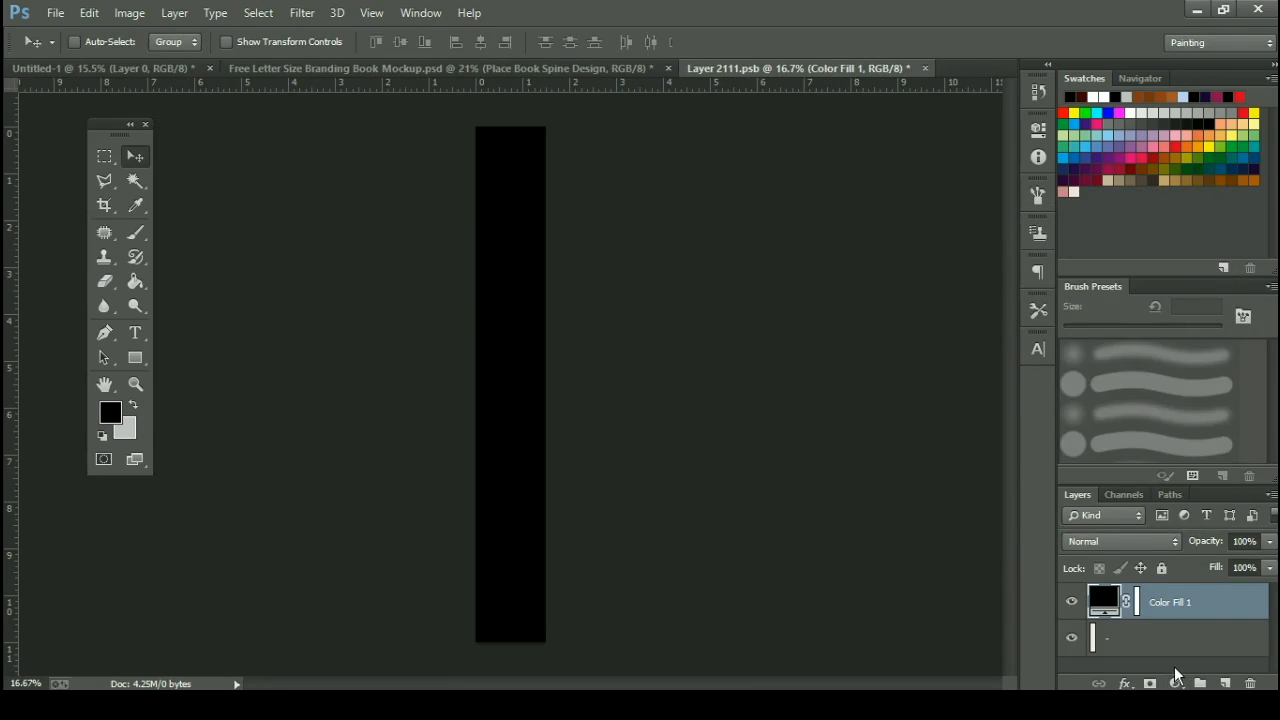
Add a Gradient Fill layer above the spine's black fill and open its gradient for editing.
click(1176, 683)
click(1182, 298)
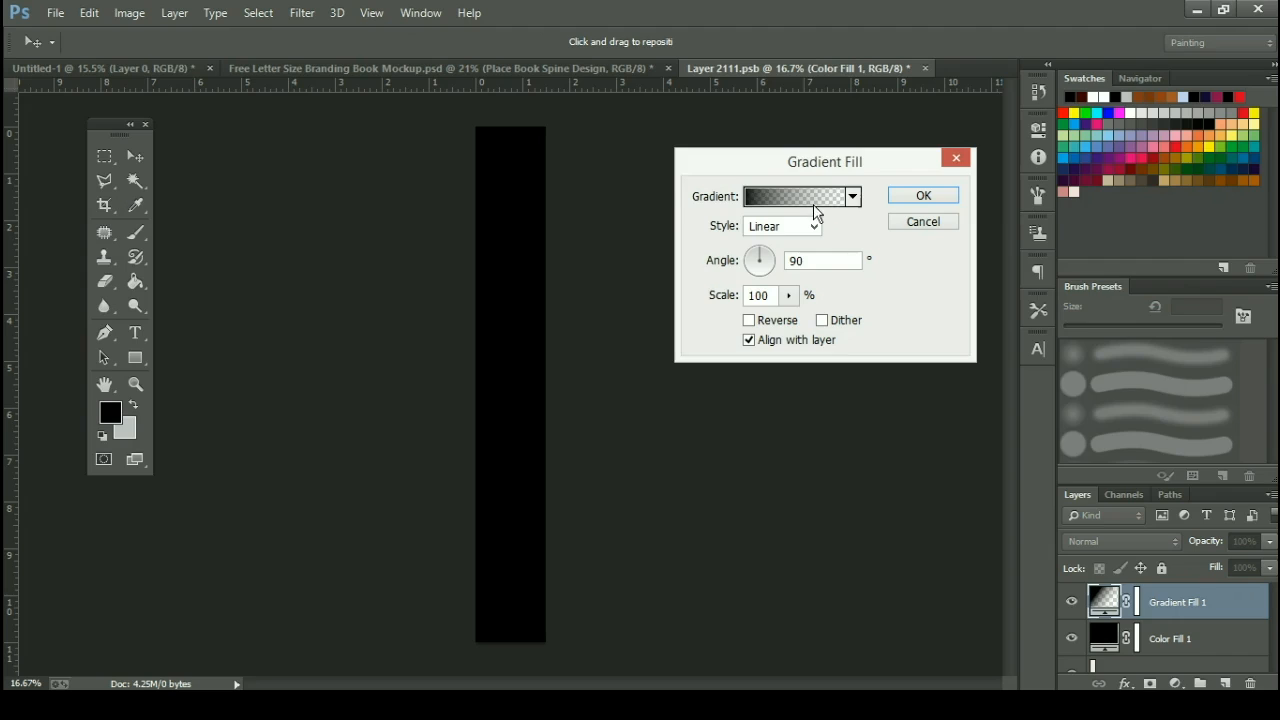
click(812, 198)
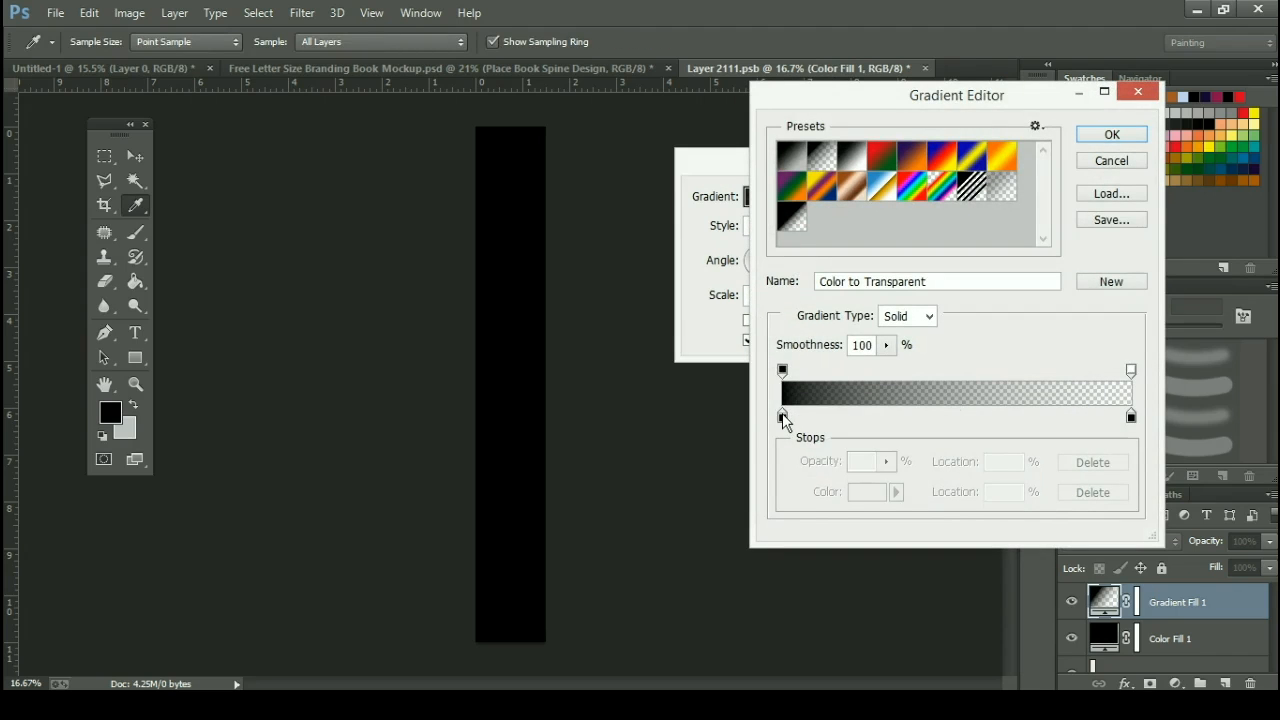
Try a bright red end colour stop in the Color to Transparent gradient and select its end opacity stop.
click(784, 418)
click(1131, 415)
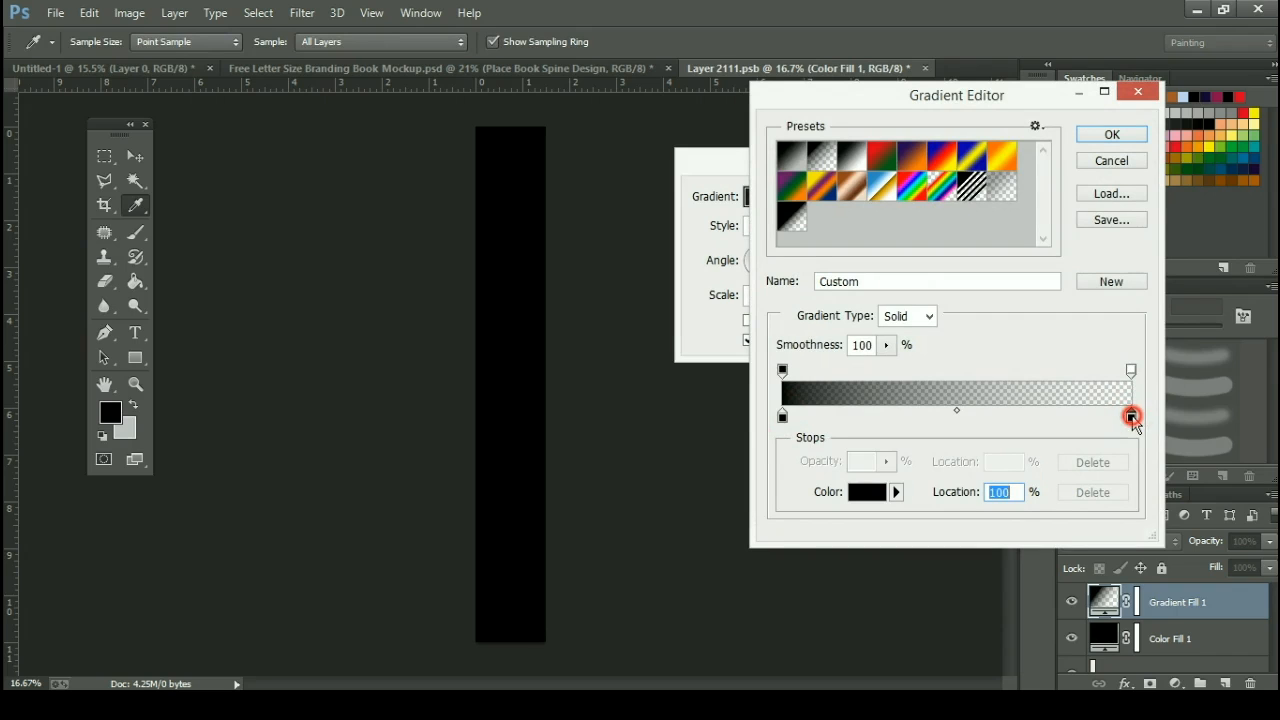
click(867, 492)
drag(951, 277, 962, 259)
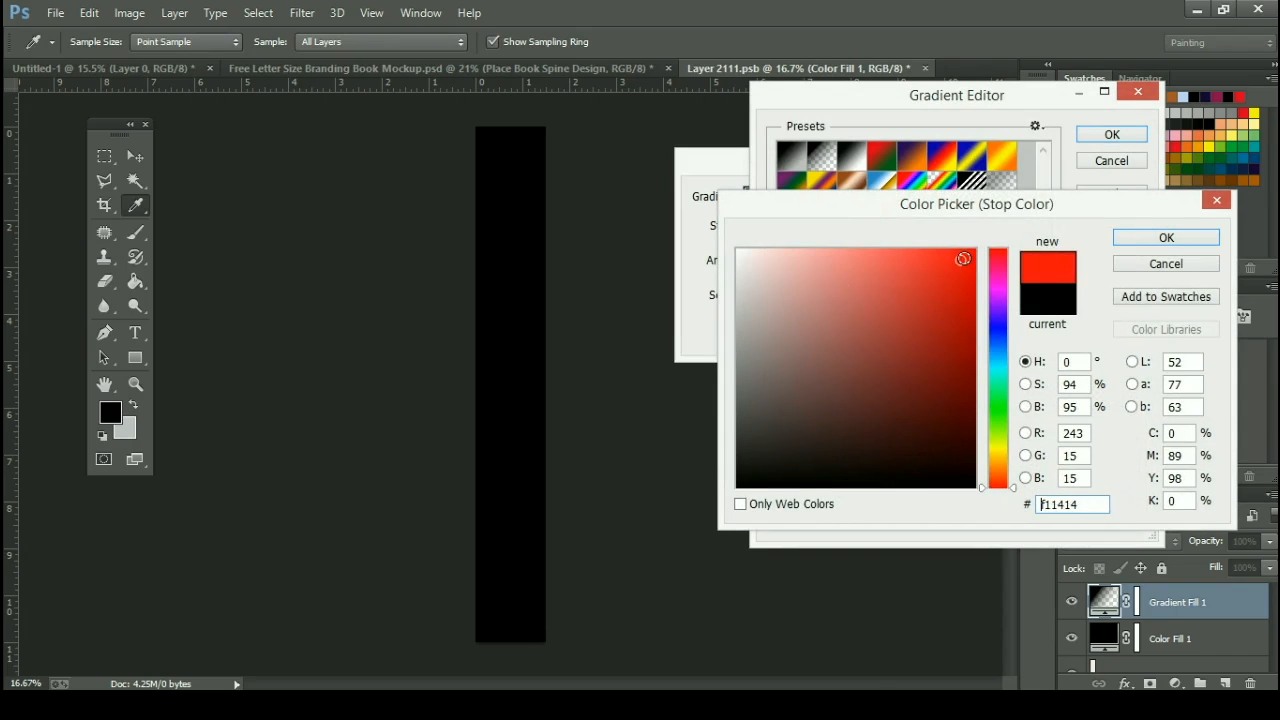
click(1166, 237)
click(1131, 372)
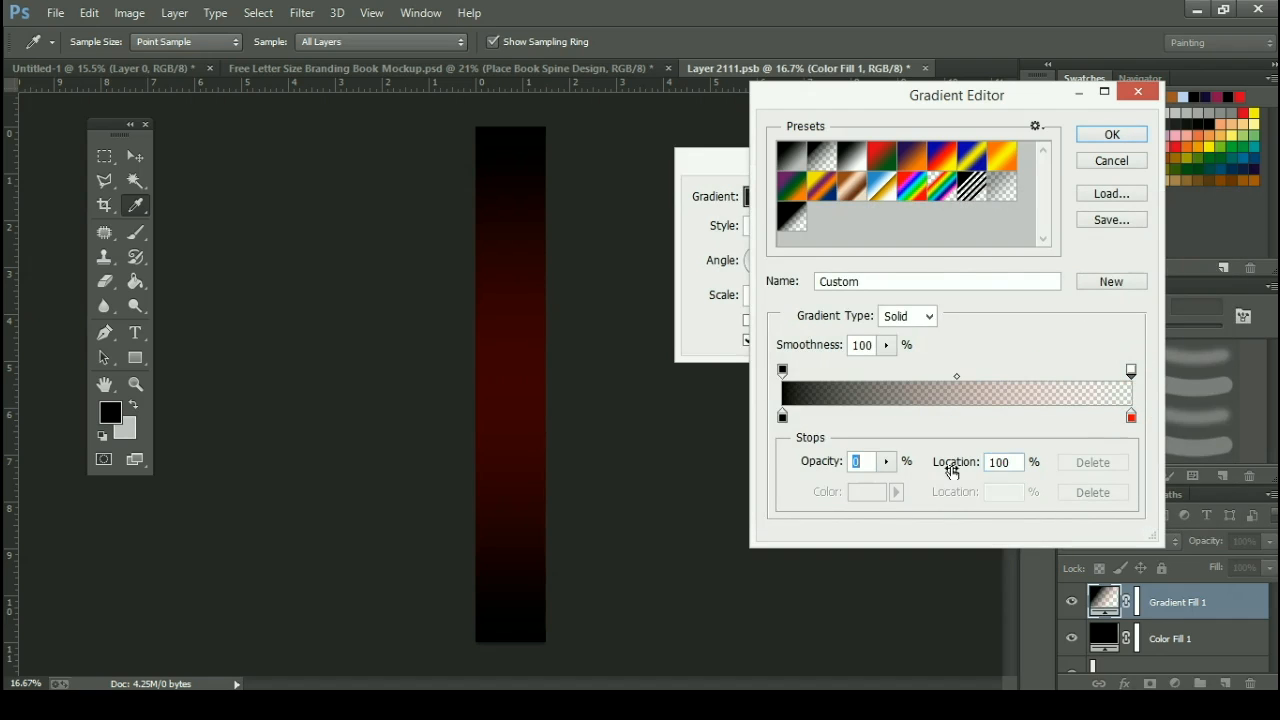
Apply the black-to-transparent preset and try a pure red end colour stop on it.
click(783, 416)
click(830, 162)
double_click(1131, 416)
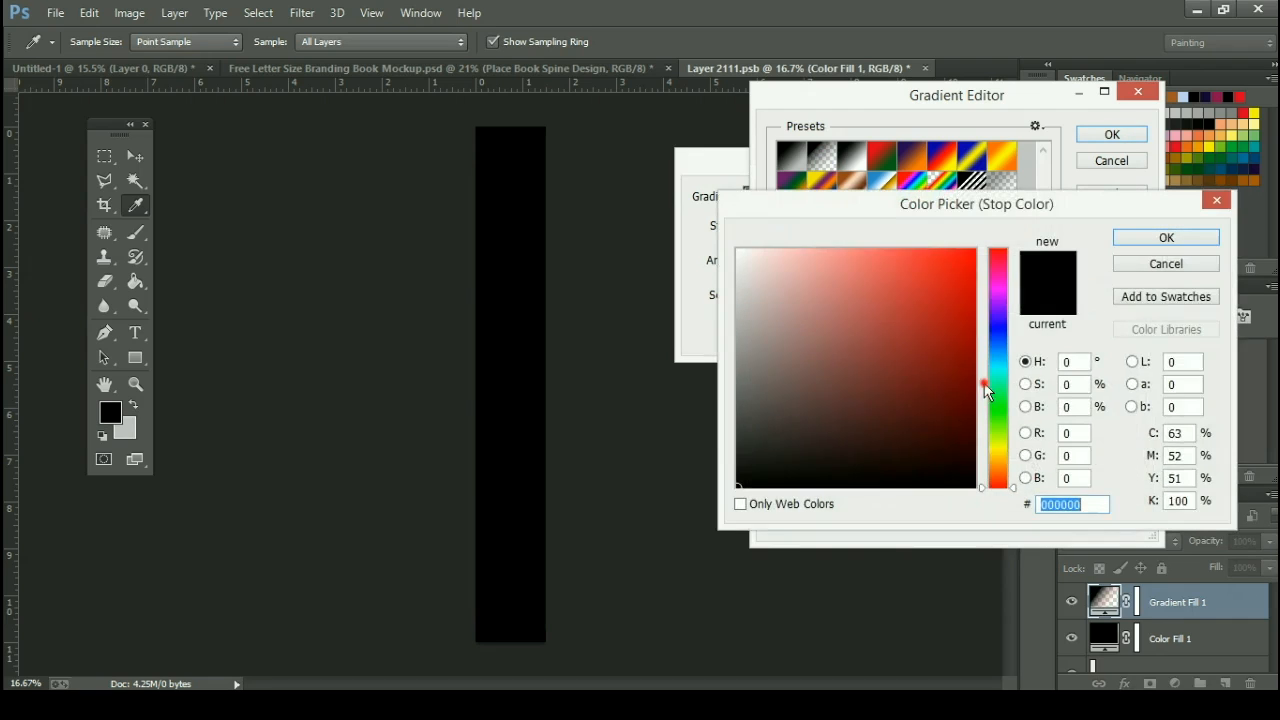
drag(985, 385, 1001, 214)
click(975, 250)
click(1150, 237)
Apply the black-to-grey preset, change its end colour stop to bright red and accept the gradient.
click(792, 156)
click(1131, 416)
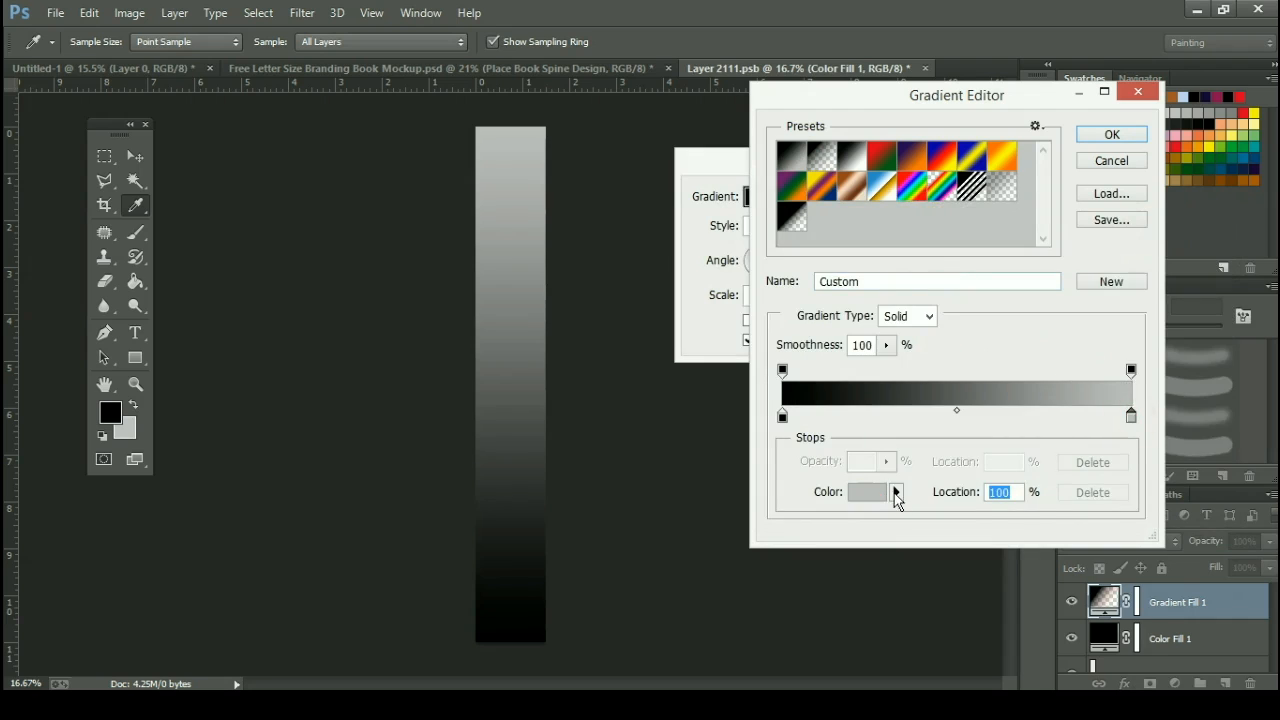
click(870, 492)
click(1146, 237)
click(1111, 134)
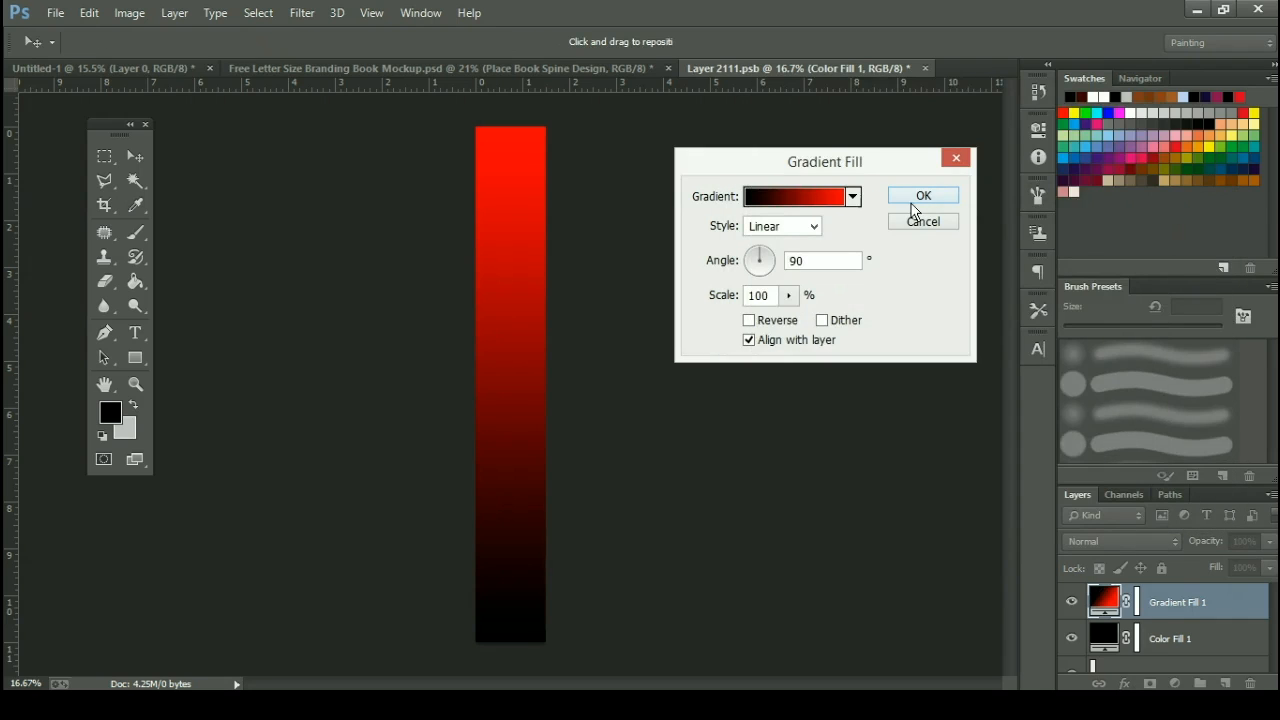
Set the gradient fill's angle to 90° and apply it to the spine.
click(758, 273)
click(758, 252)
text(90)
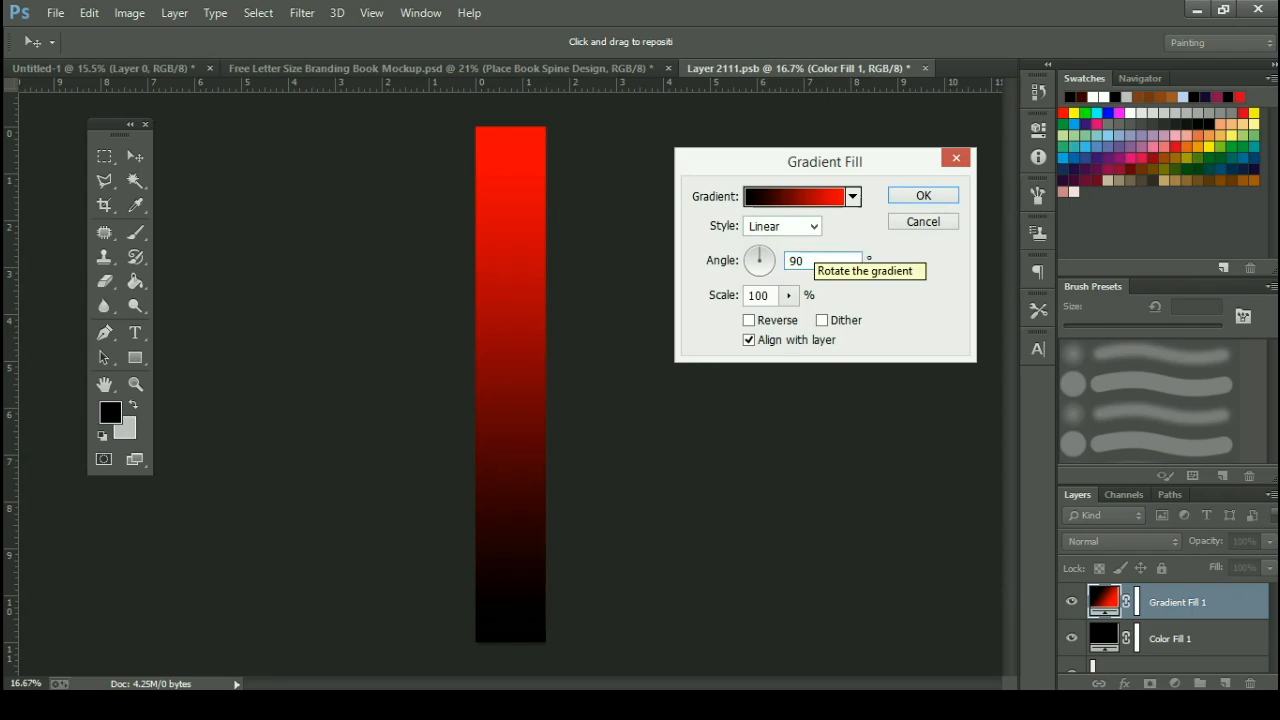
key(Return)
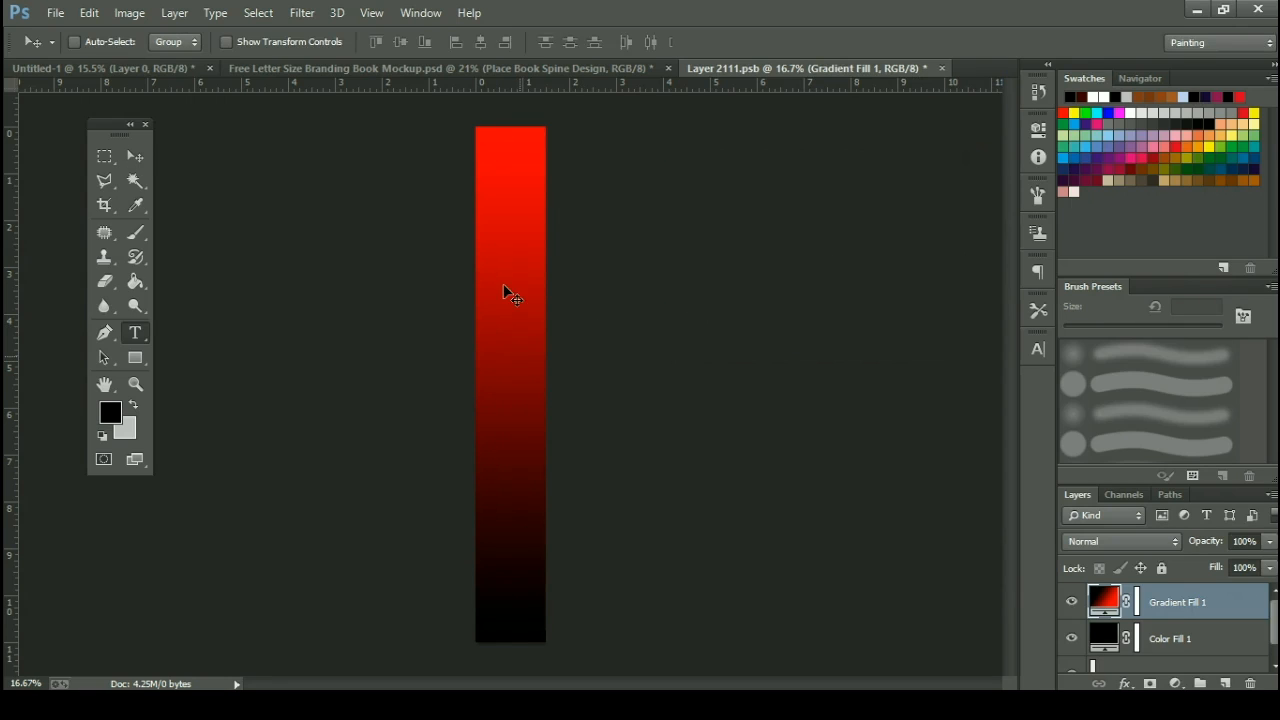
Start a text layer on the upper part of the spine and clear the mistyped word from it.
key(t)
click(508, 266)
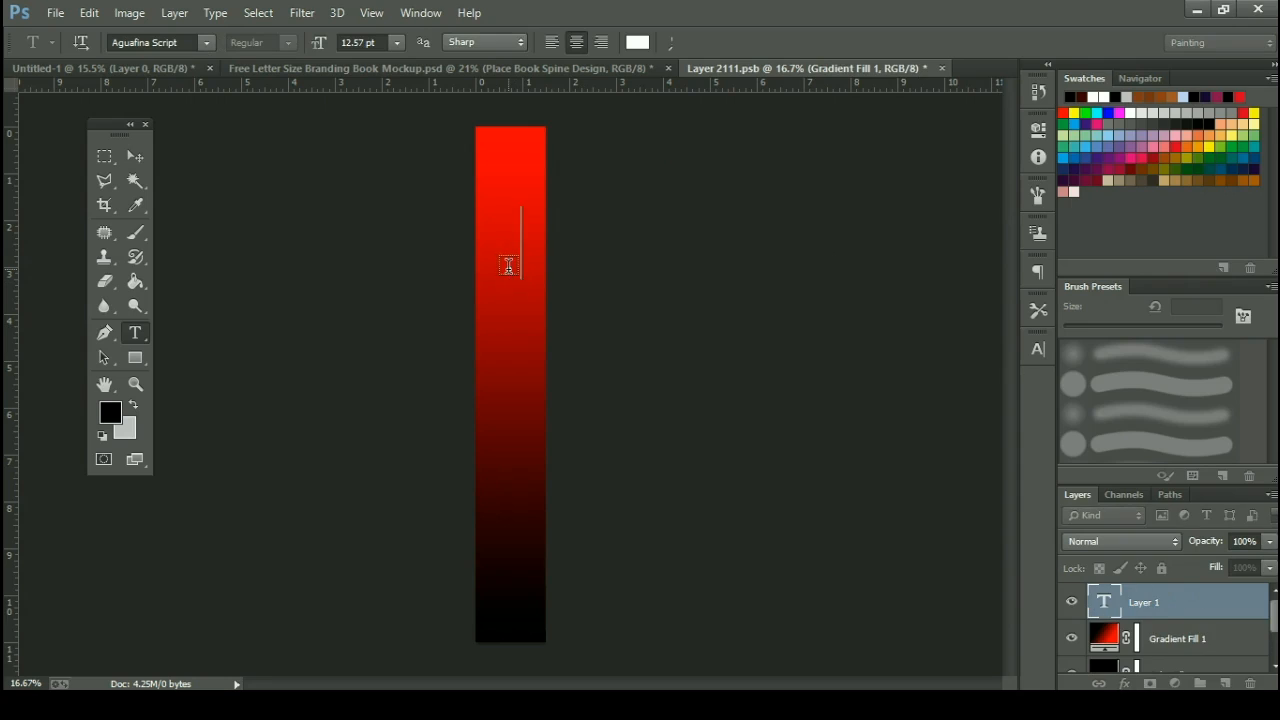
text(Wema)
key(ctrl+a)
key(BackSpace)
Set the spine text's font to a Franklin Gothic typeface.
click(185, 40)
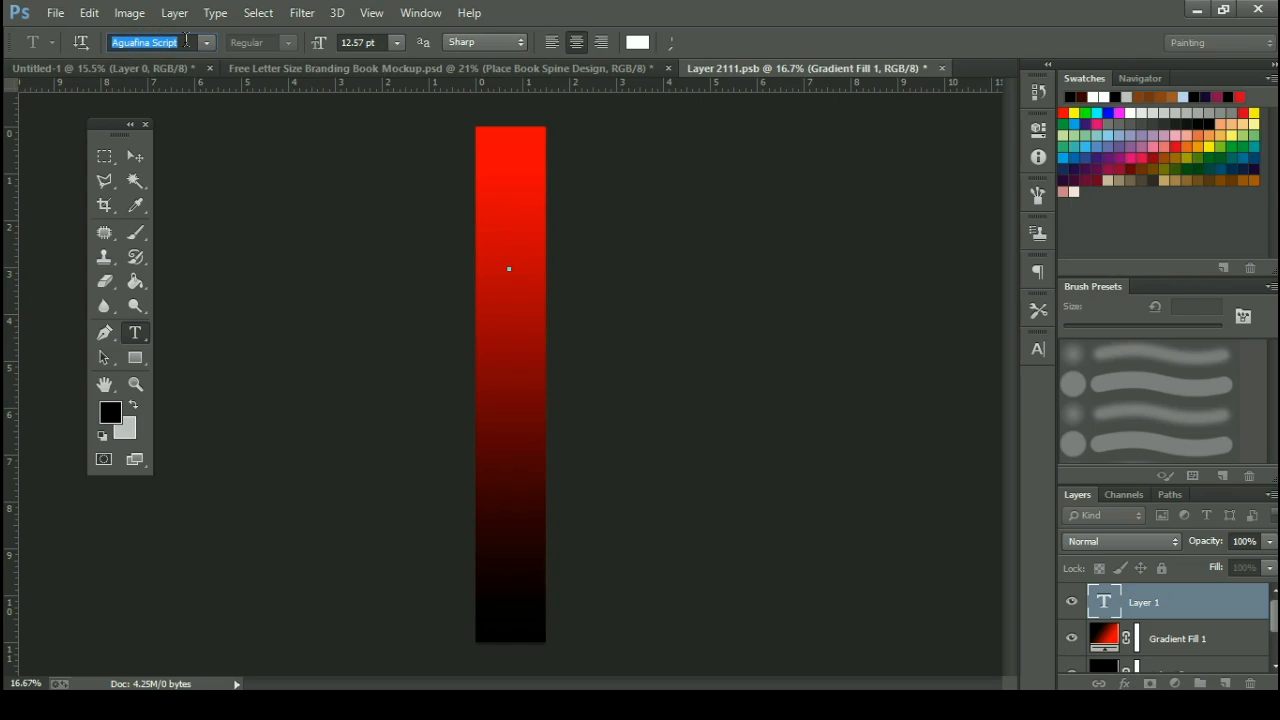
text(Franklin Gothic ...)
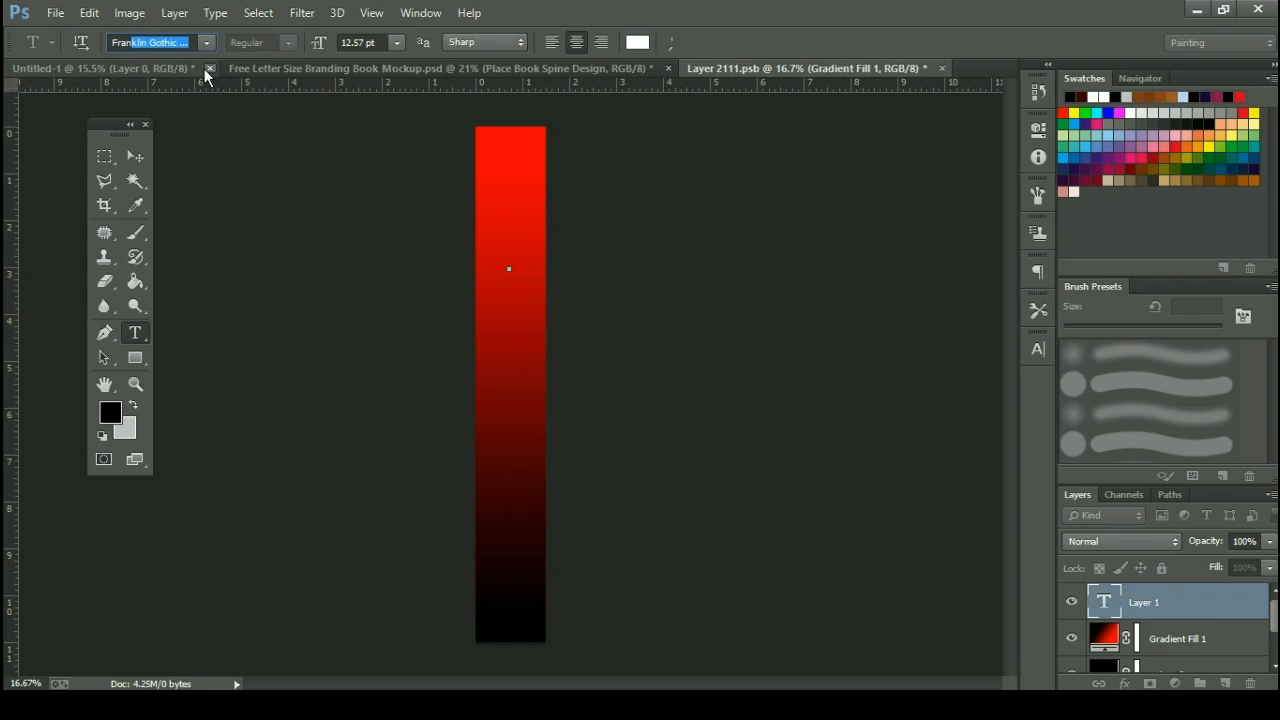
click(206, 43)
scroll(250, 120, up, 1)
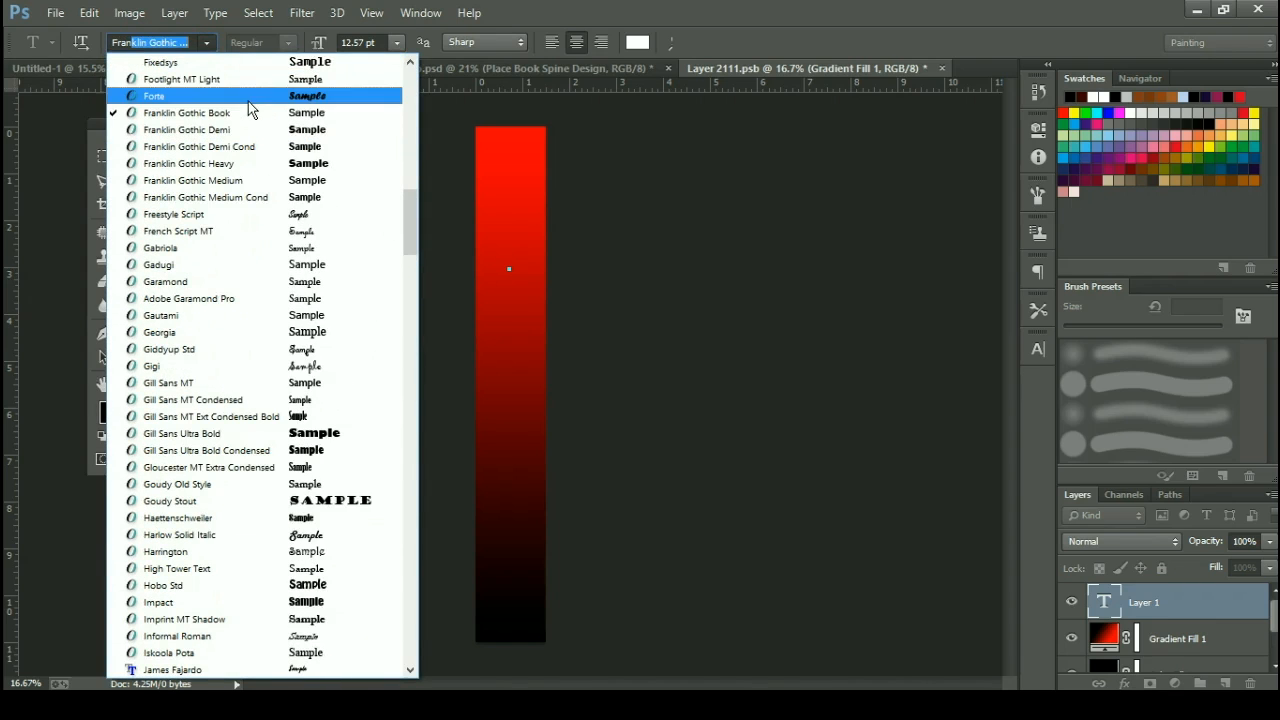
scroll(254, 122, down, 1)
click(254, 122)
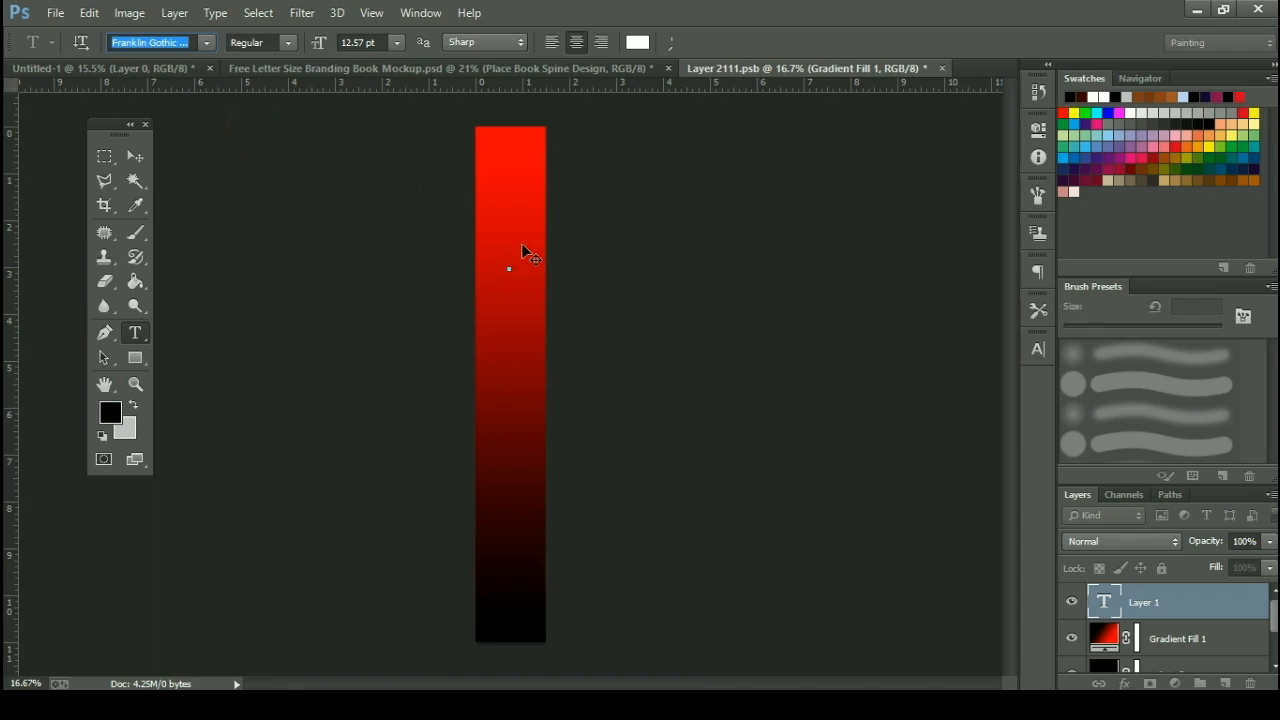
Enter the title WOMAN in capitals in the spine's text layer, replacing the mixed-case attempt.
click(514, 260)
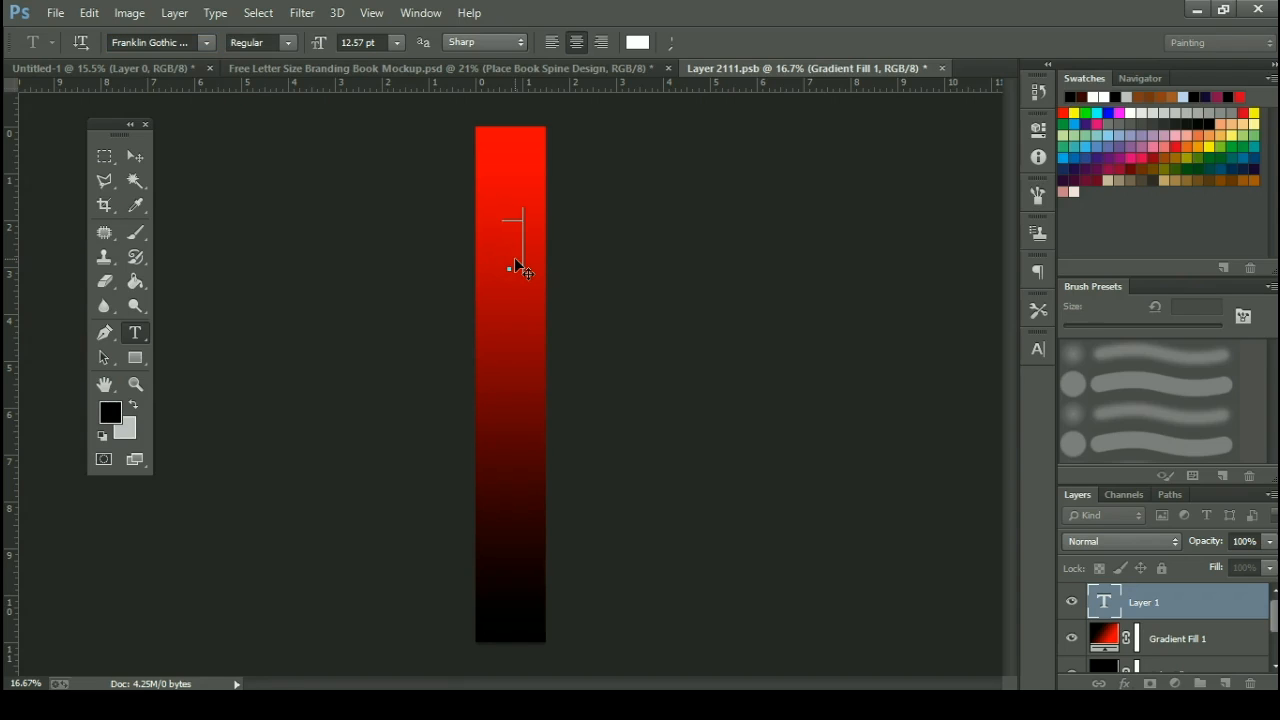
text(Woma)
key(ctrl+a)
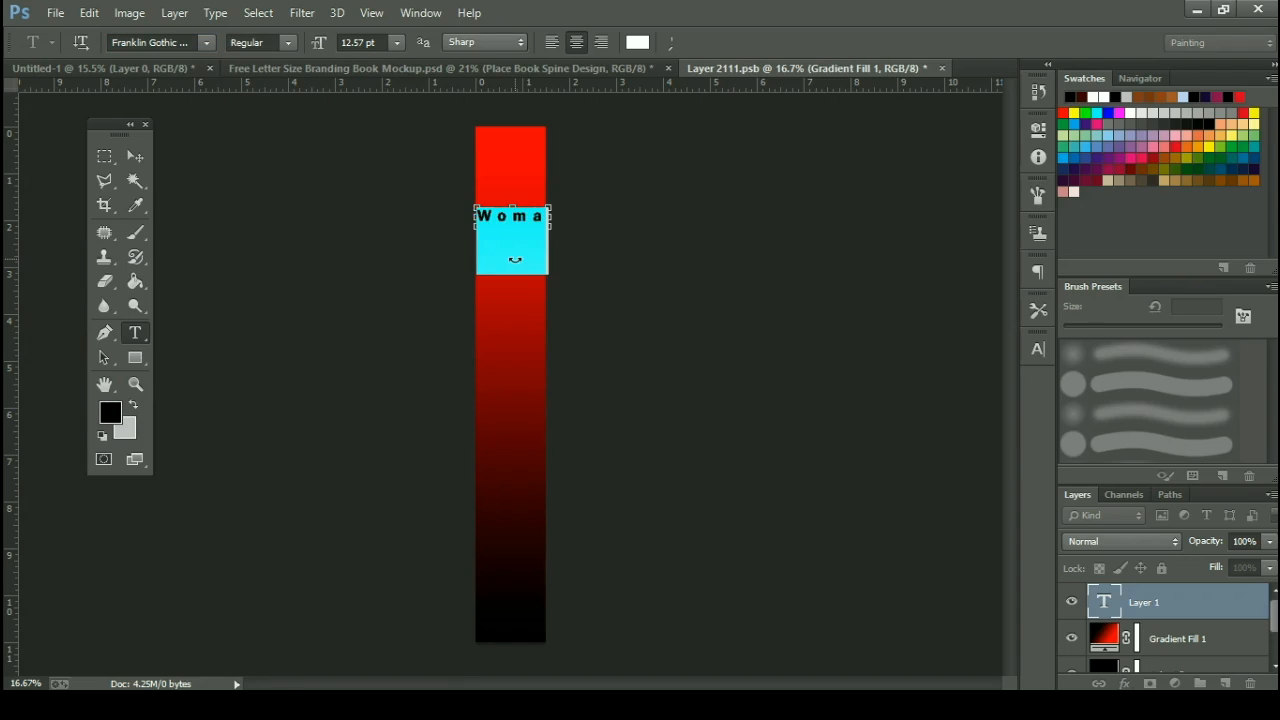
key(BackSpace)
text(WOMAN)
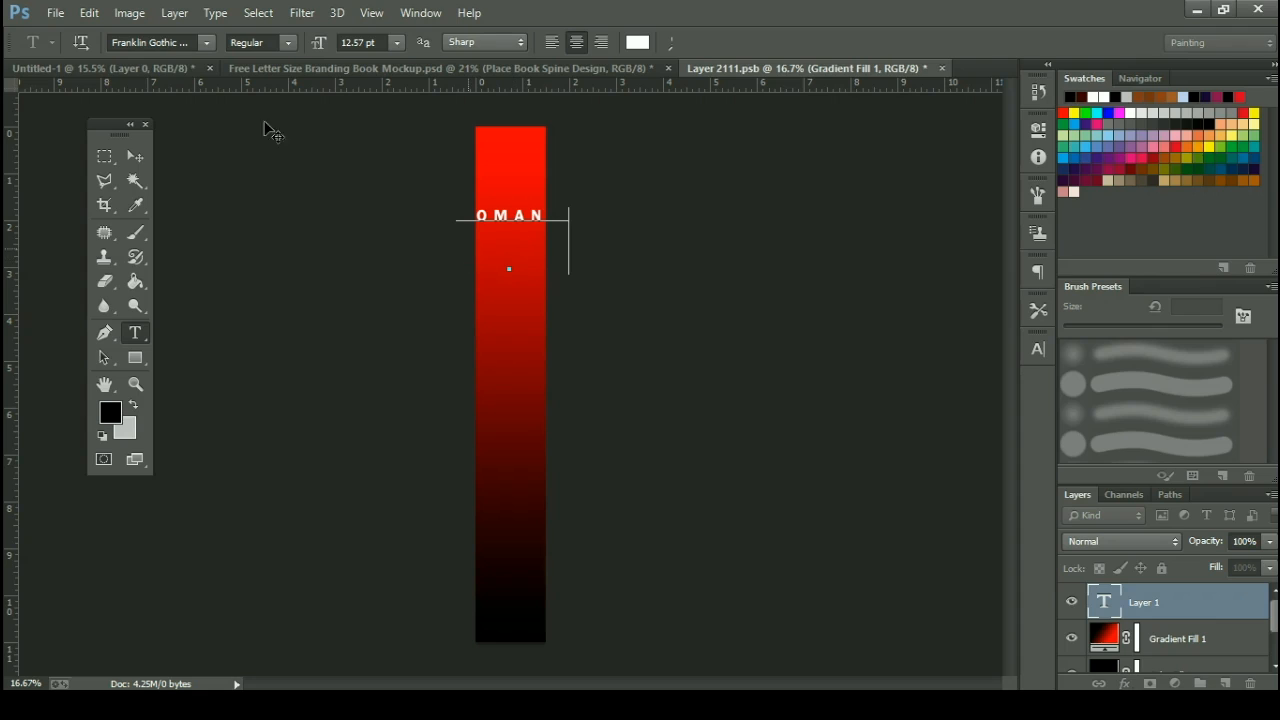
Add a hyphen and the author's name after the spine title in Aguafina Script and commit the text.
click(177, 42)
text(Ag)
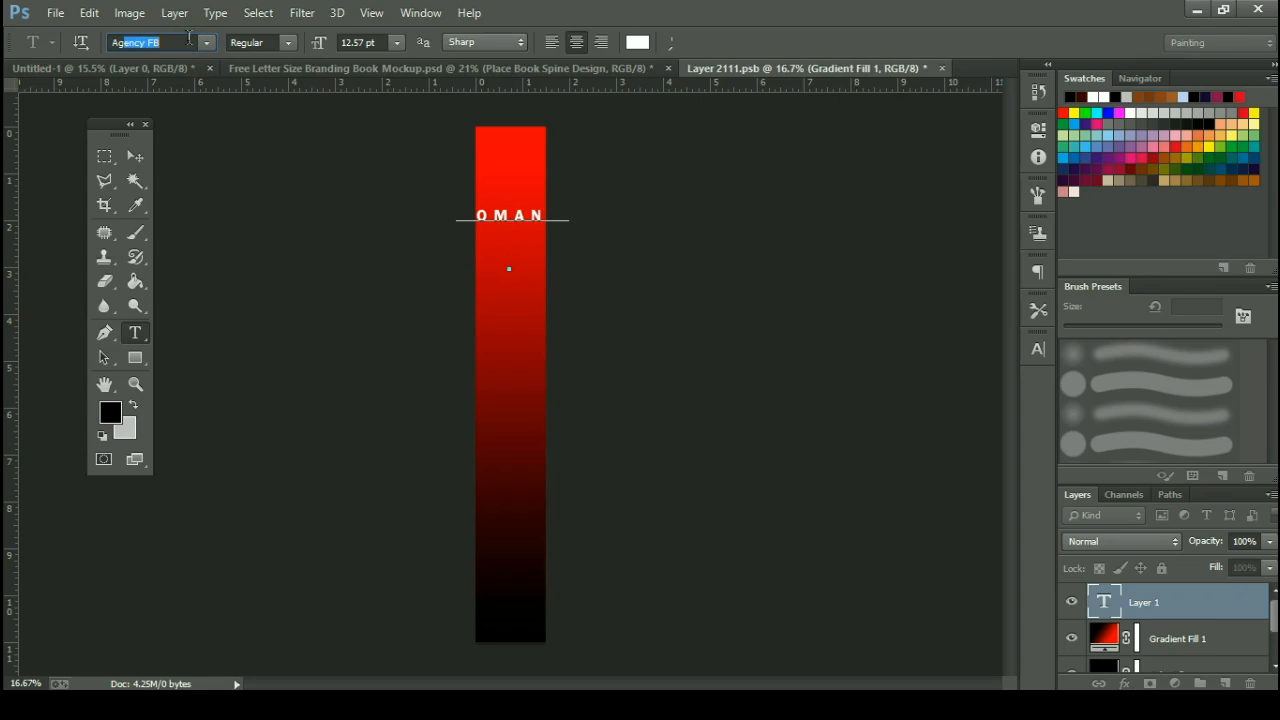
text(uafina Script)
key(Return)
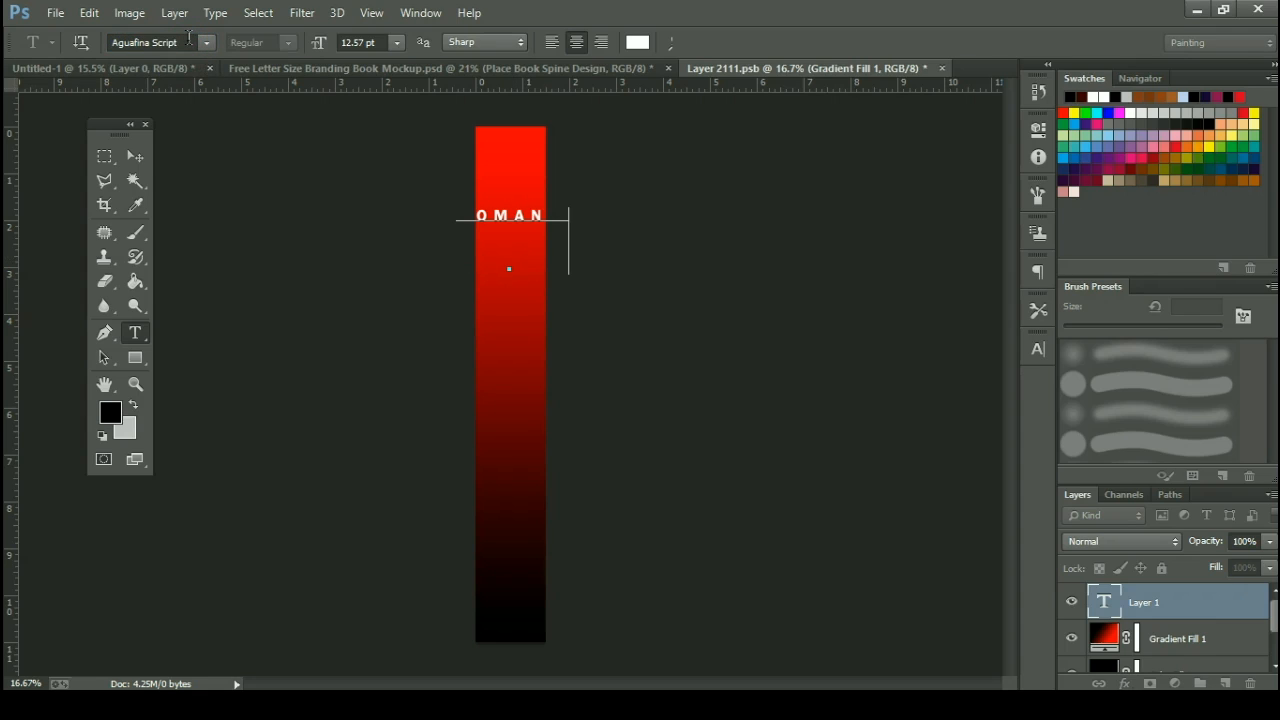
key(BackSpace)
text(JOH)
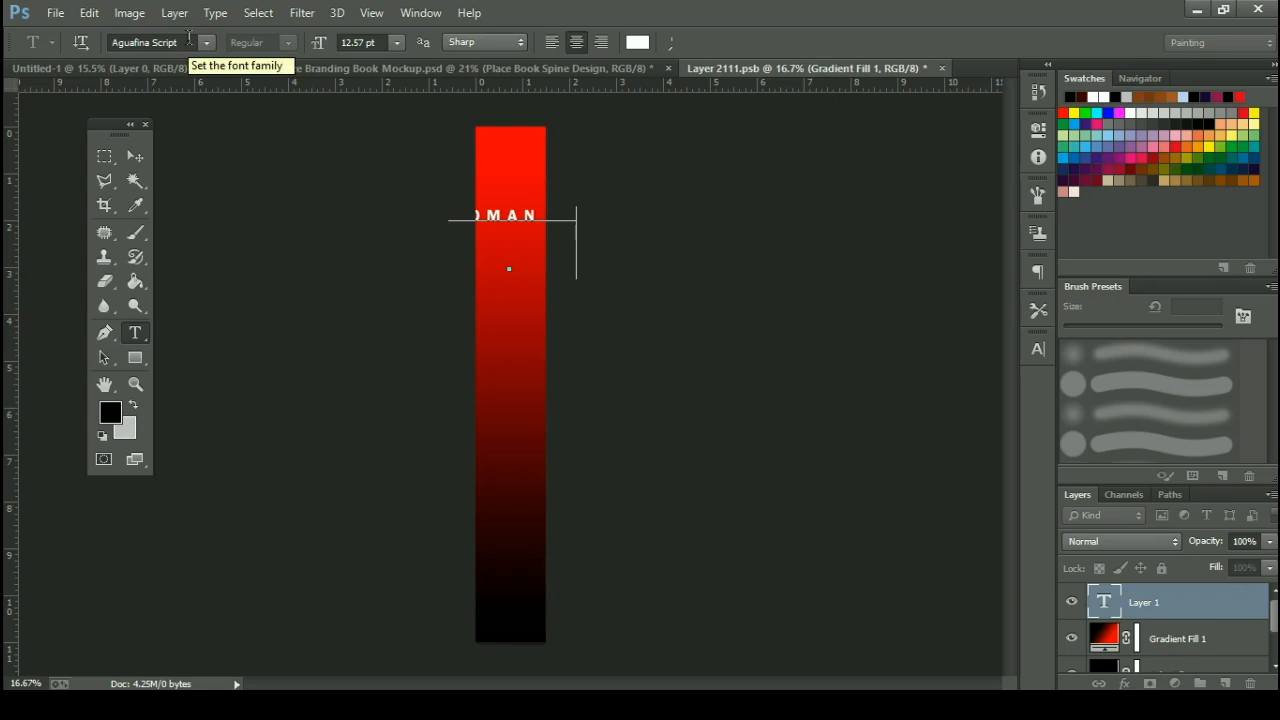
text( the w)
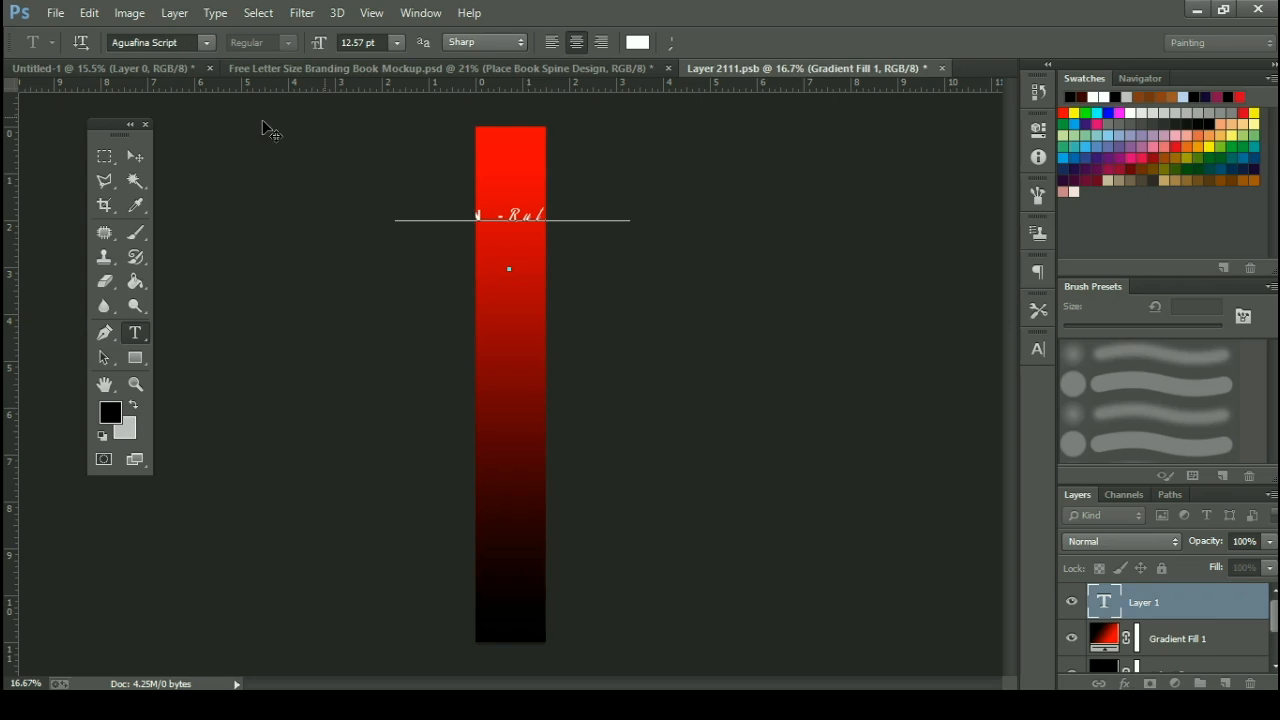
click(134, 157)
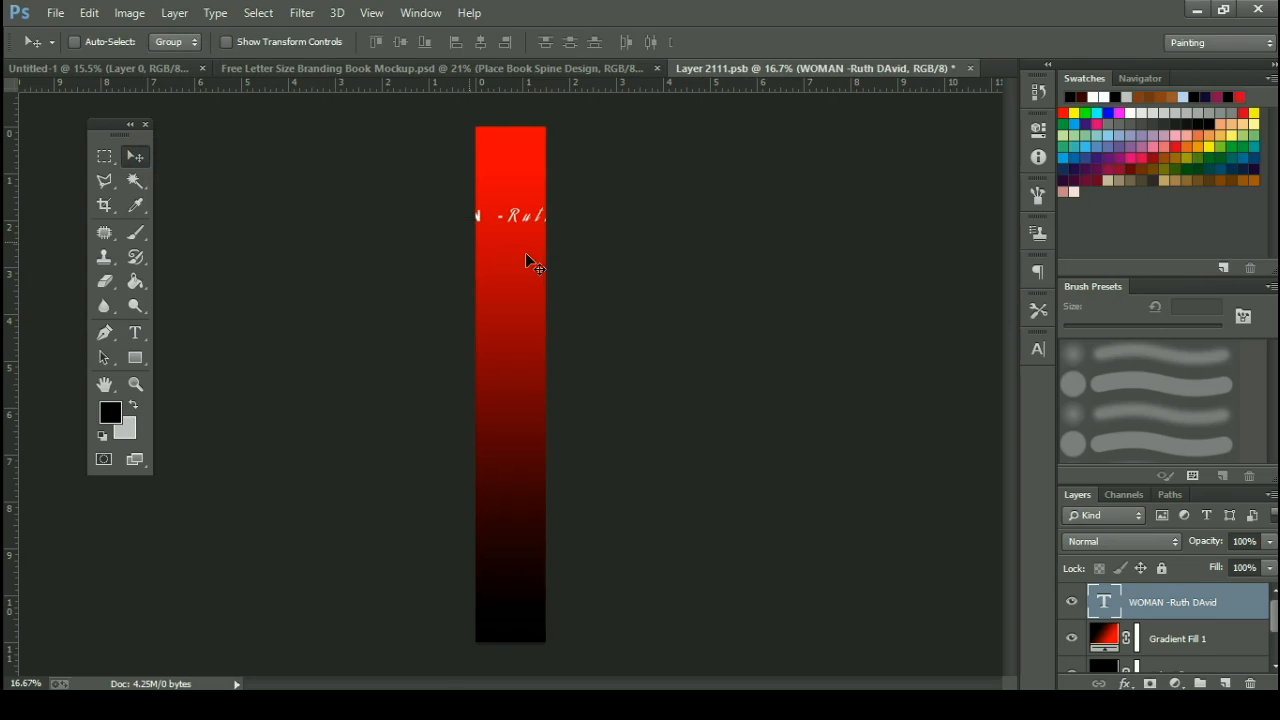
Rotate the spine text 90° clockwise, apply the transformation and move the text down fully onto the spine.
key(ctrl+t)
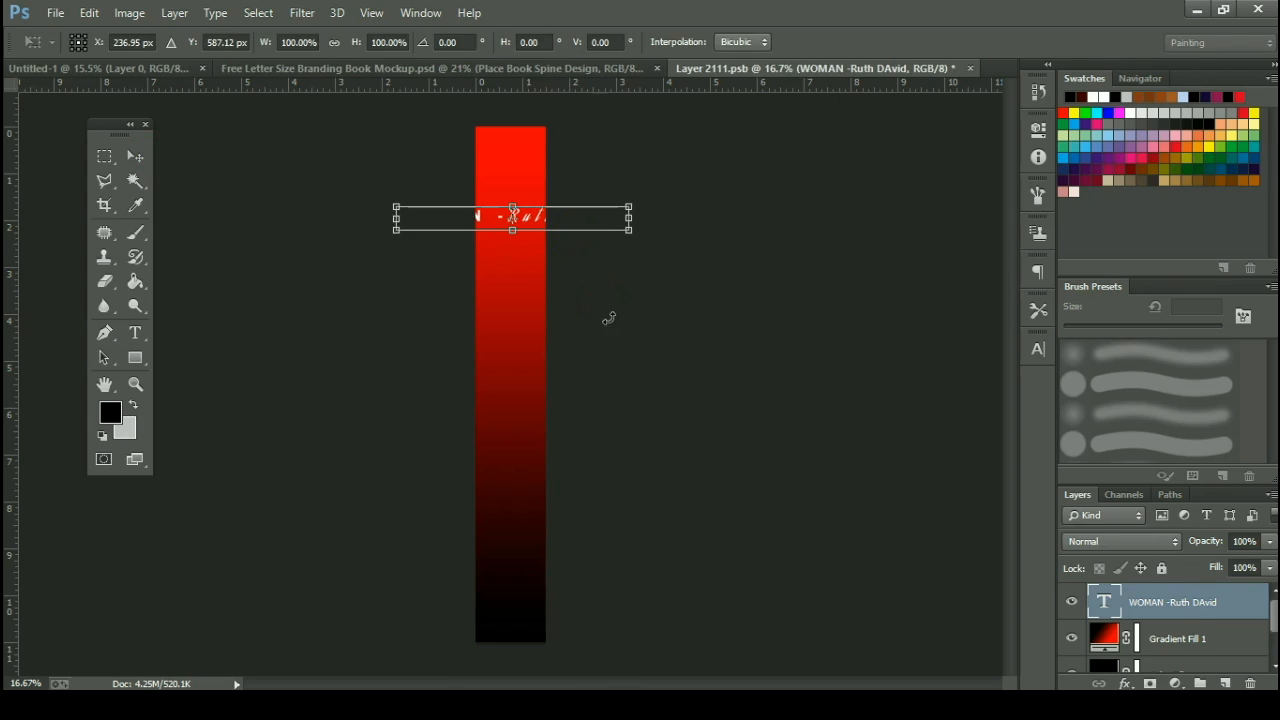
right_click(537, 231)
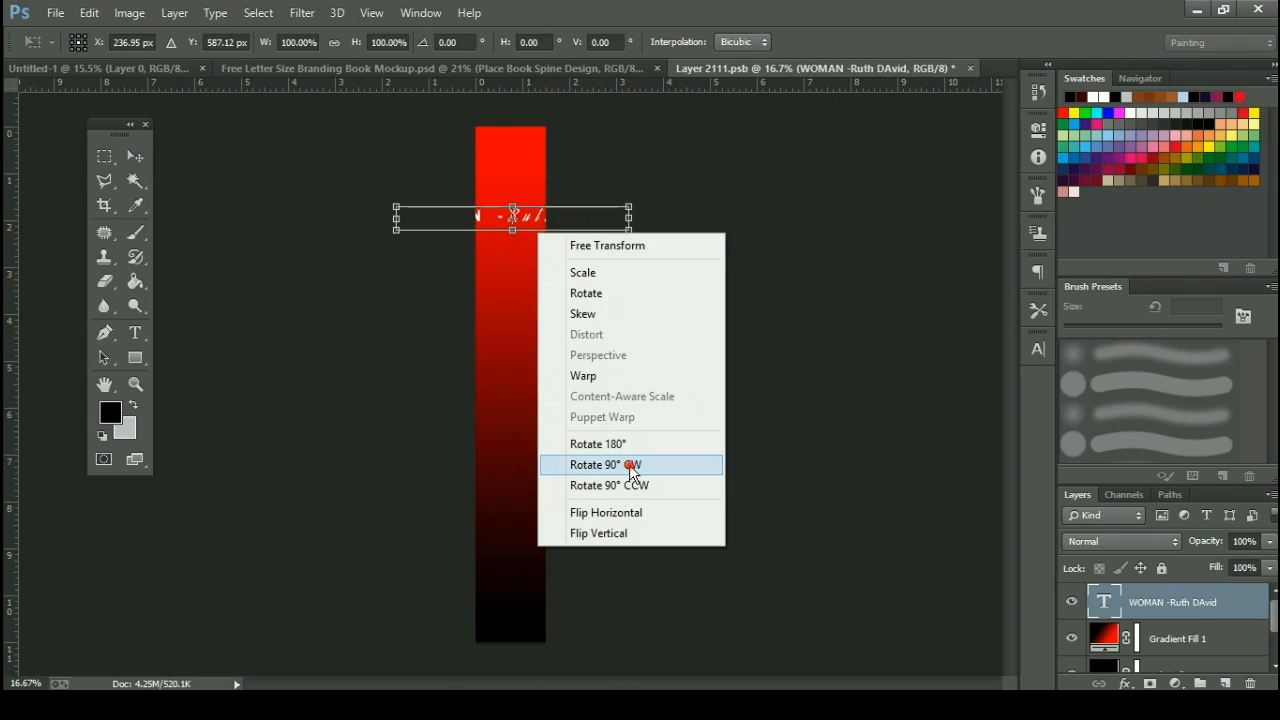
click(591, 460)
click(137, 158)
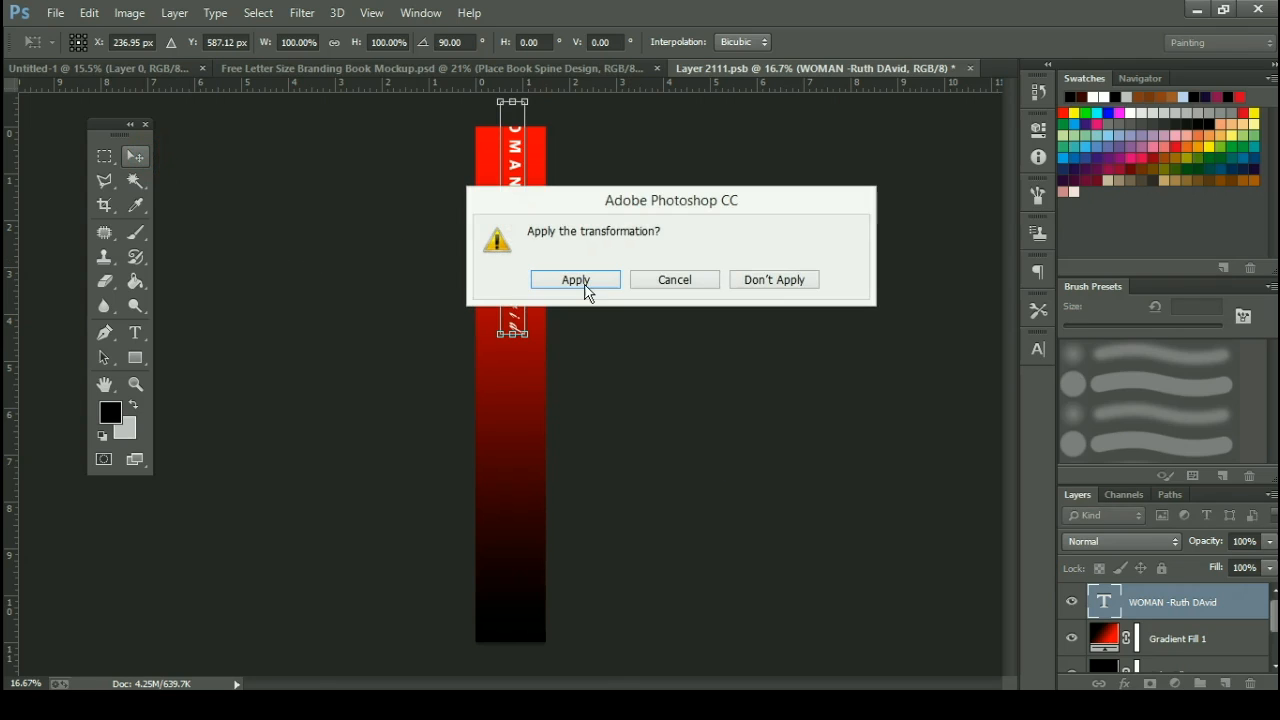
click(577, 278)
drag(526, 256, 527, 342)
Scale the spine text up proportionally to about 141% and apply the transformation.
key(ctrl+t)
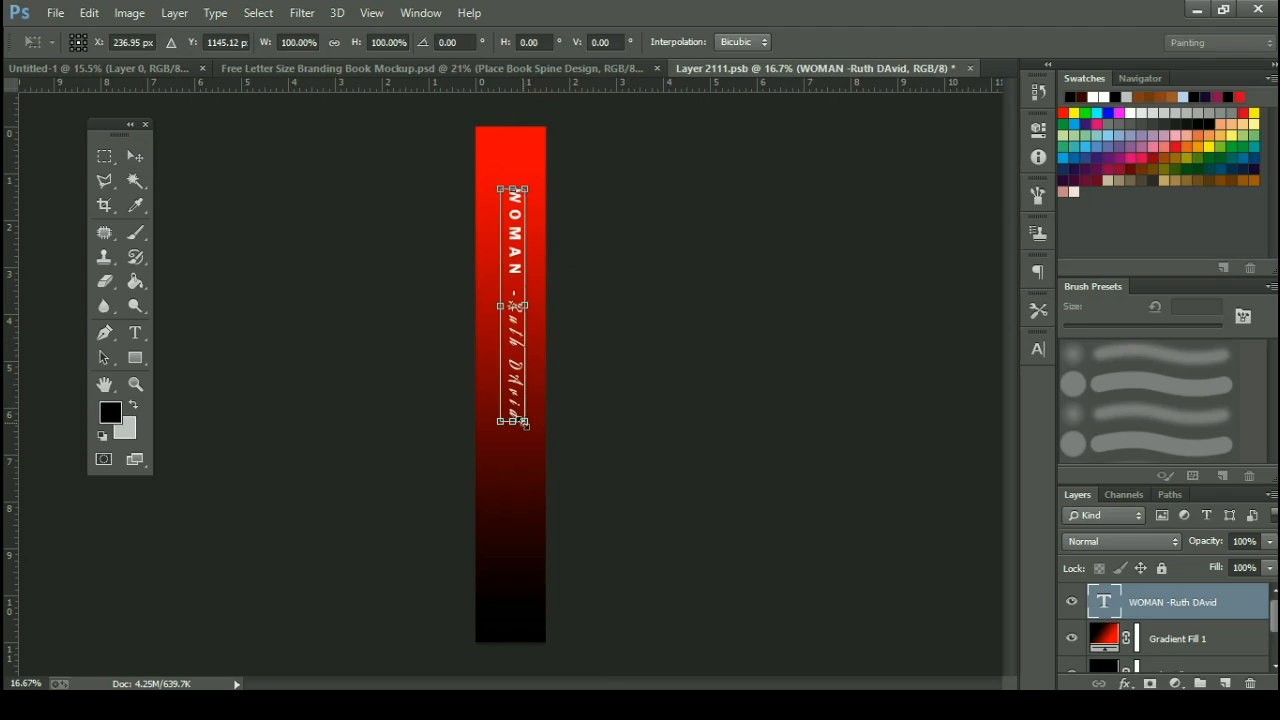
drag(529, 424, 538, 462)
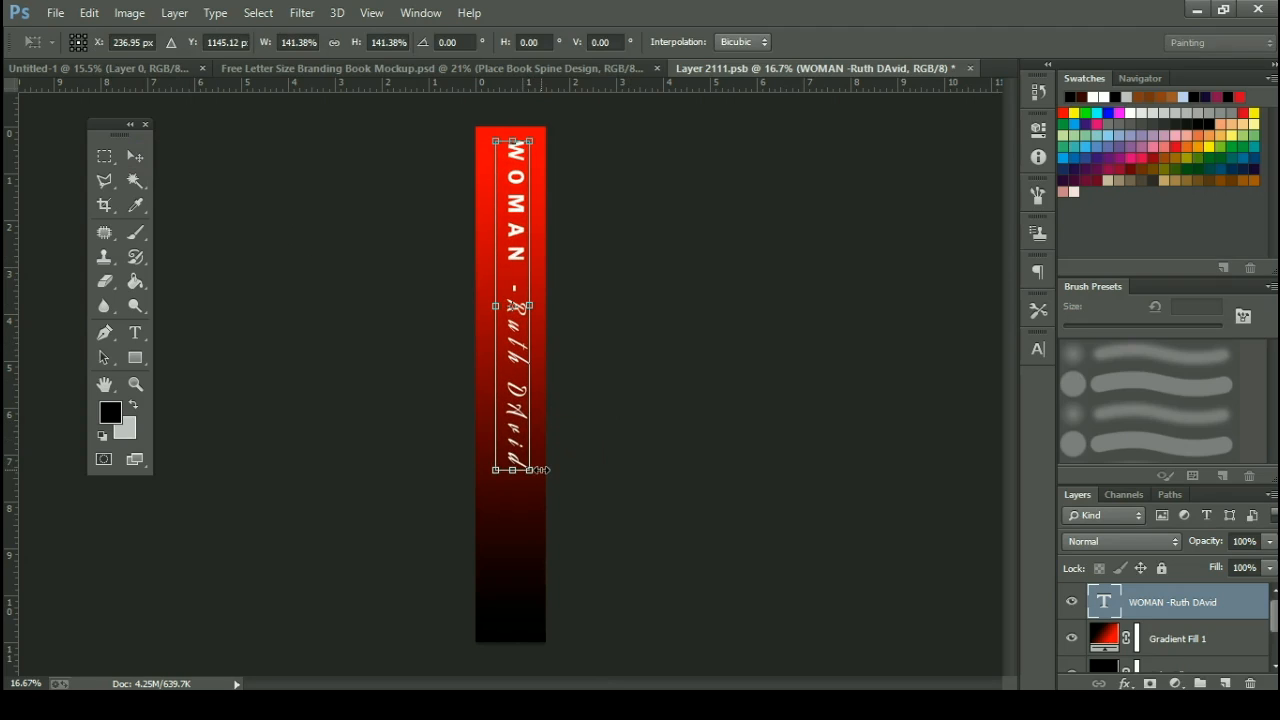
key(Return)
Nudge the spine text down and slightly left so it sits centred across the spine's width.
key(Down)
key(Down)
key(Down)
key(Down)
key(Down)
key(Down)
key(Down)
key(Down)
key(Down)
key(Down)
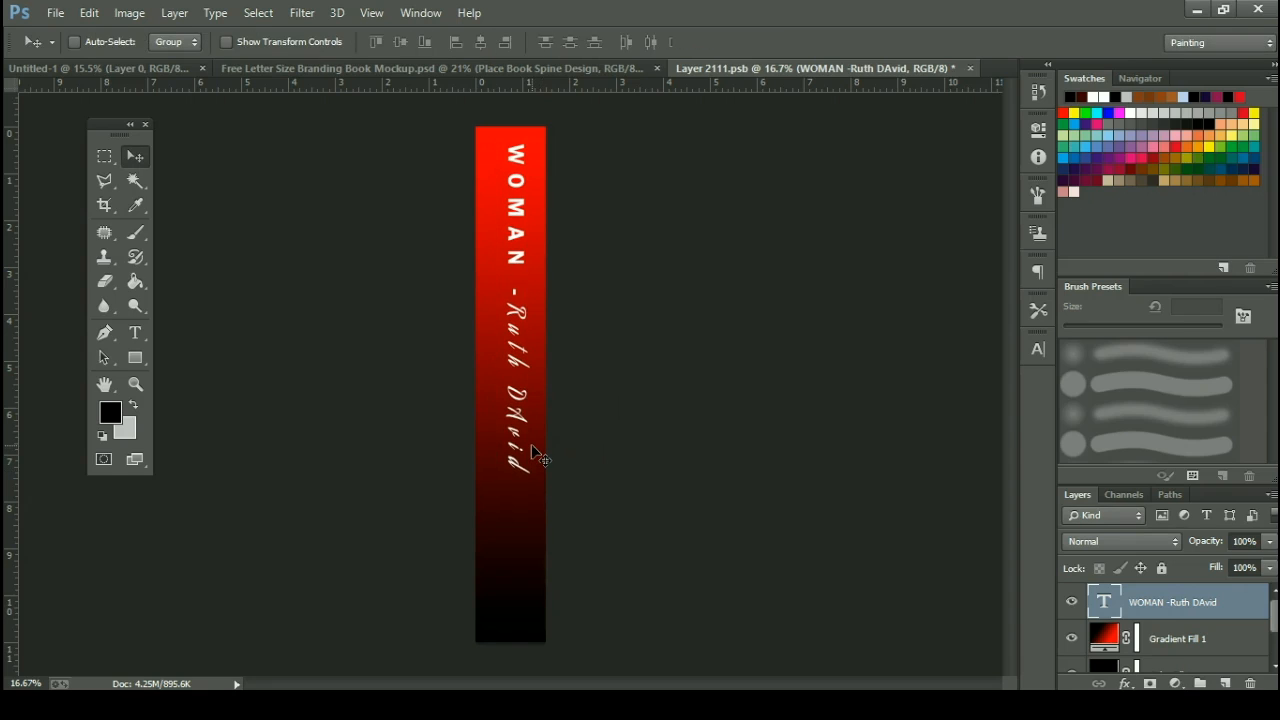
key(Left)
key(Left)
key(Left)
key(Left)
key(Left)
key(Left)
key(Left)
key(Left)
key(Left)
key(Left)
key(Down)
key(Down)
key(Down)
key(Down)
key(Down)
key(Down)
key(Down)
key(Down)
key(Down)
key(Down)
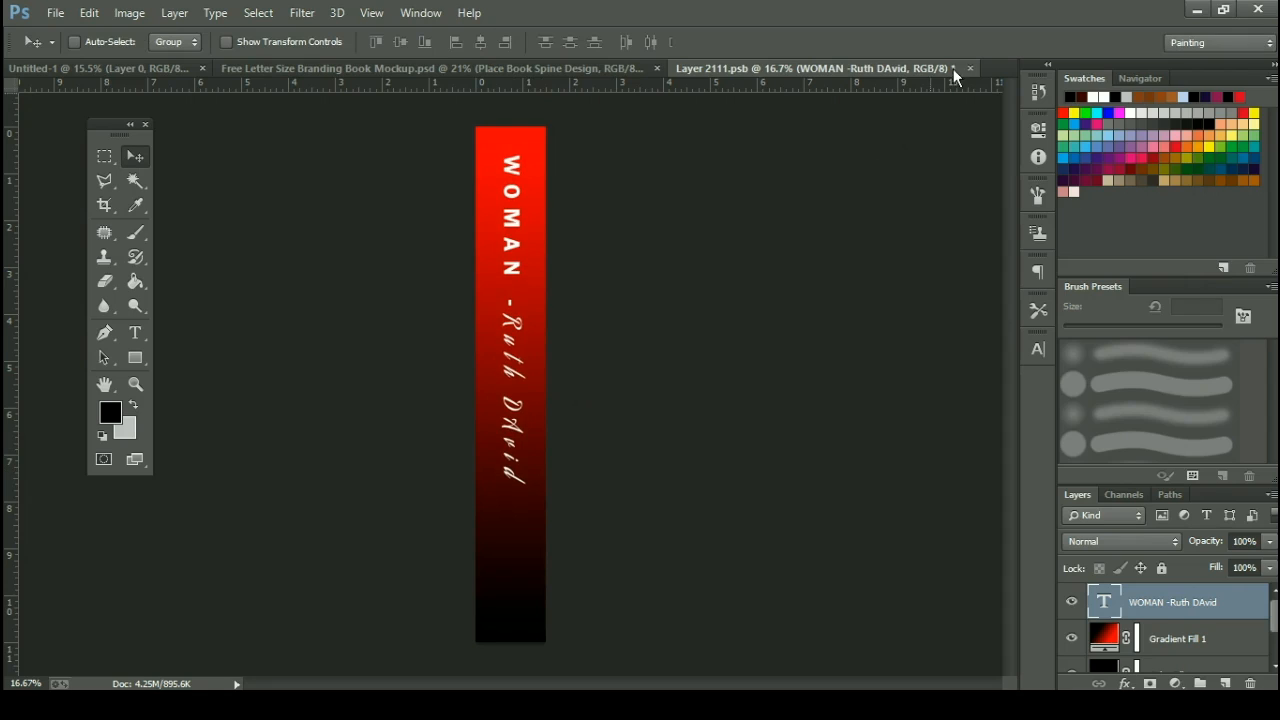
Save and close the spine design file, and check the updated spines in the book mockup.
key(ctrl+s)
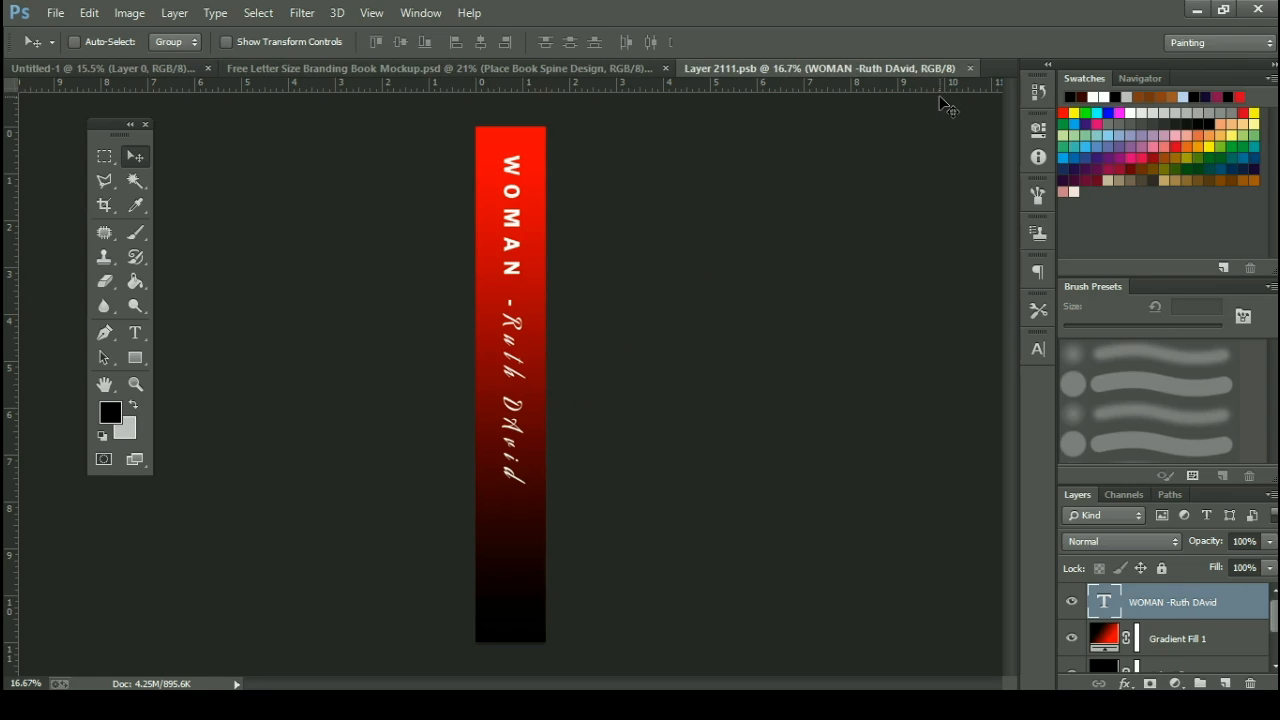
click(969, 69)
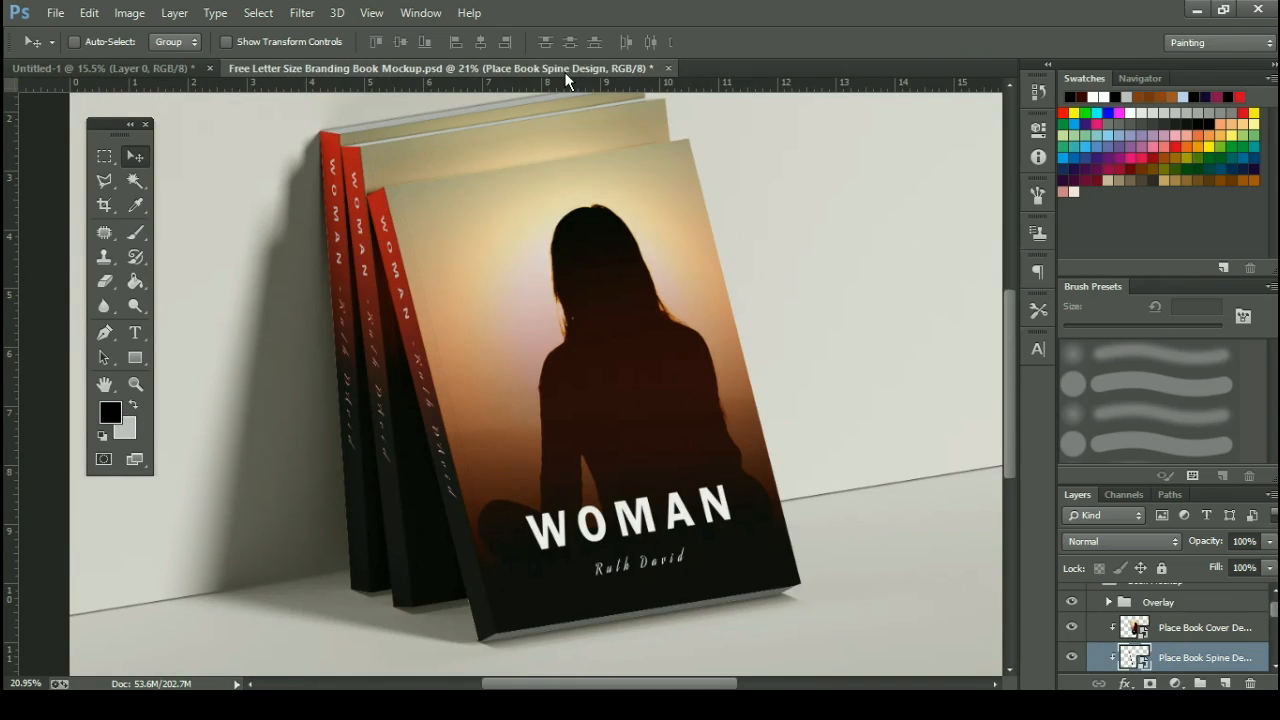
scroll(330, 349, up, 5)
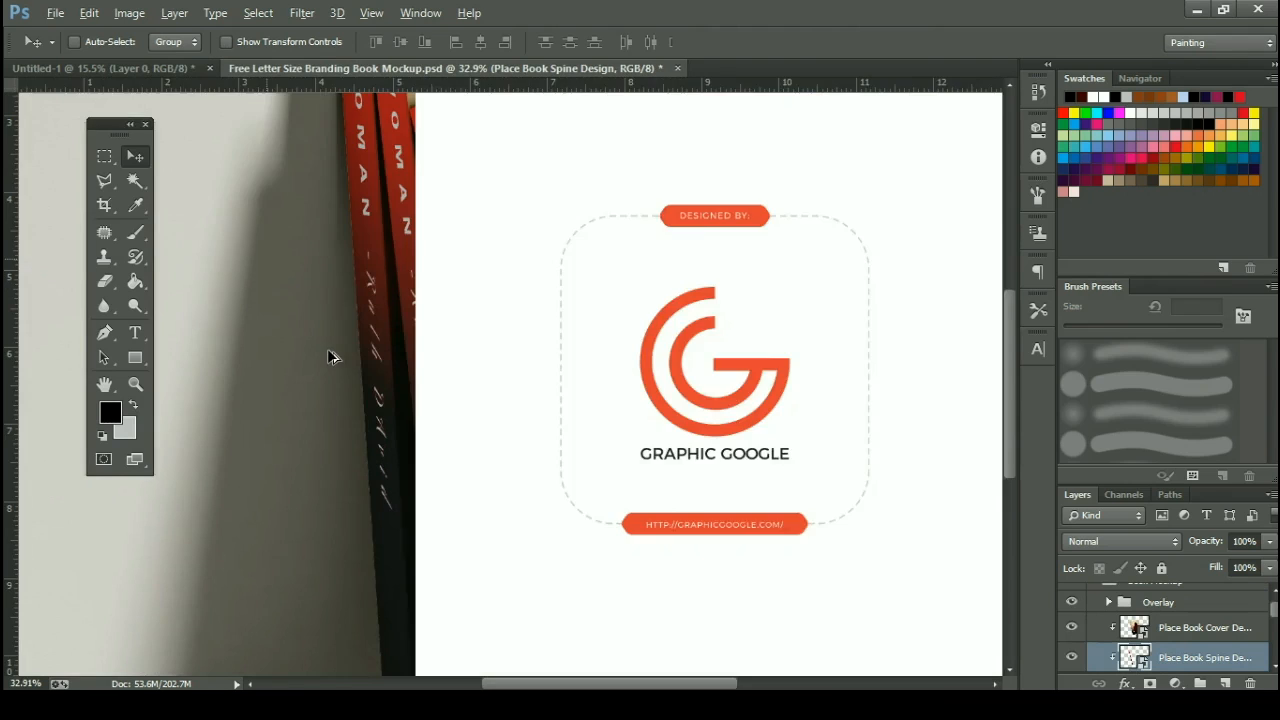
scroll(487, 287, up, 4)
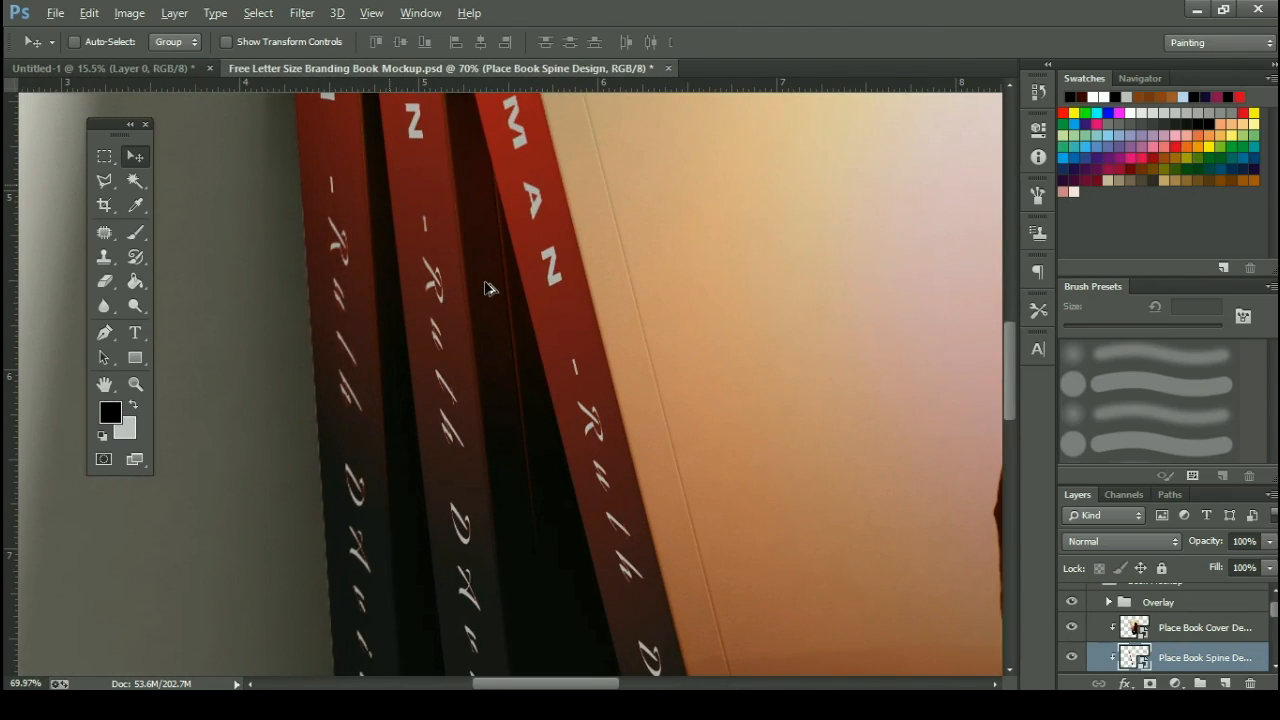
scroll(490, 292, down, 8)
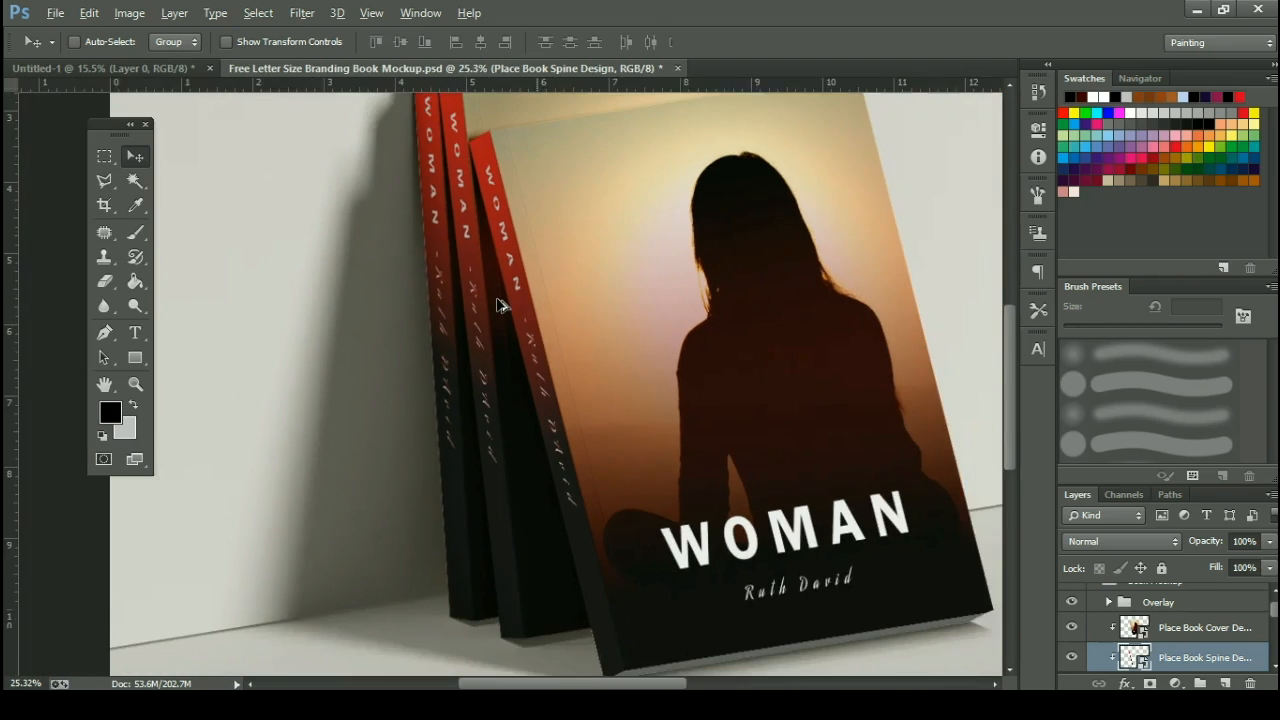
scroll(497, 305, down, 2)
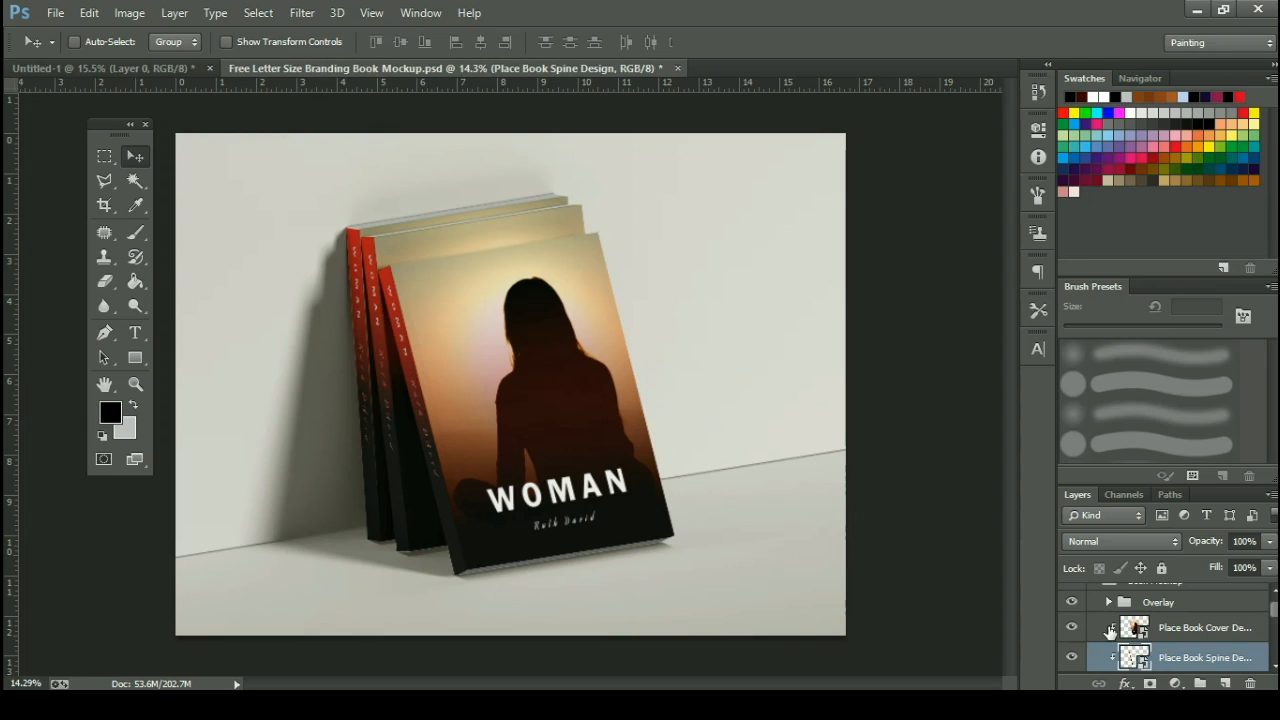
Change the mockup's BG Color fill layer to black (000000) and accept the colour.
scroll(1110, 630, down, 5)
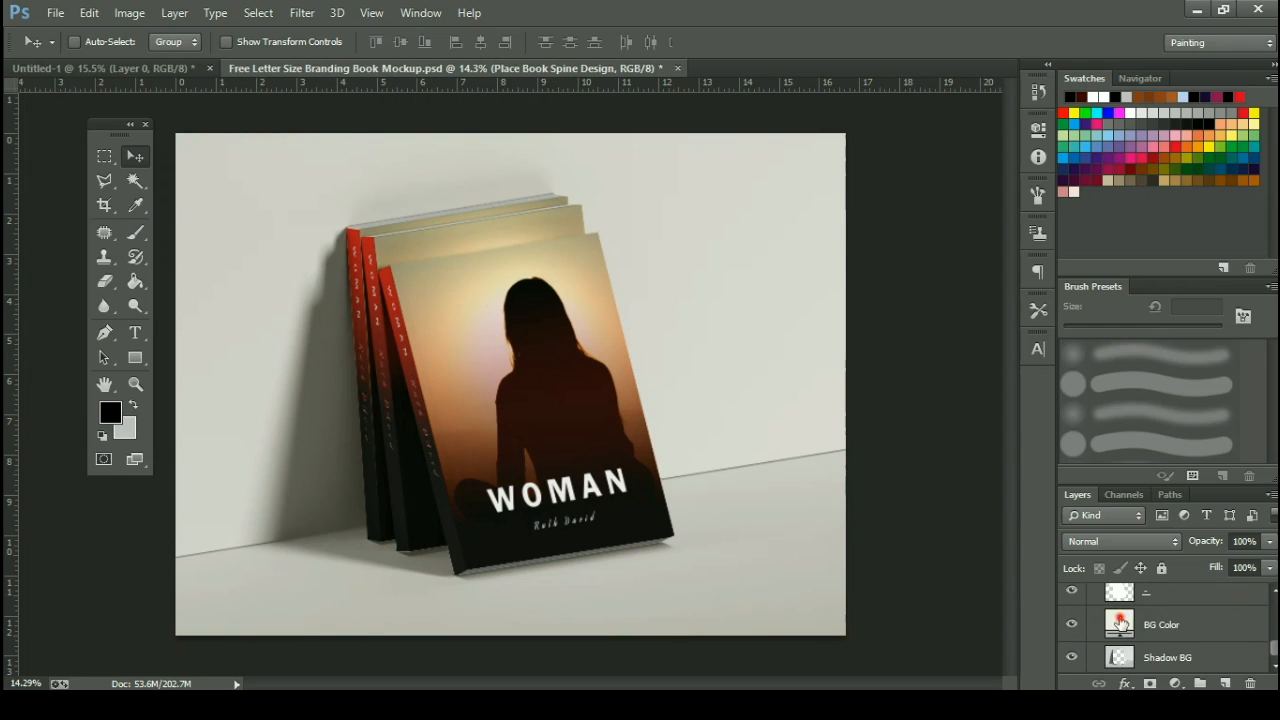
double_click(1120, 624)
drag(914, 286, 1000, 508)
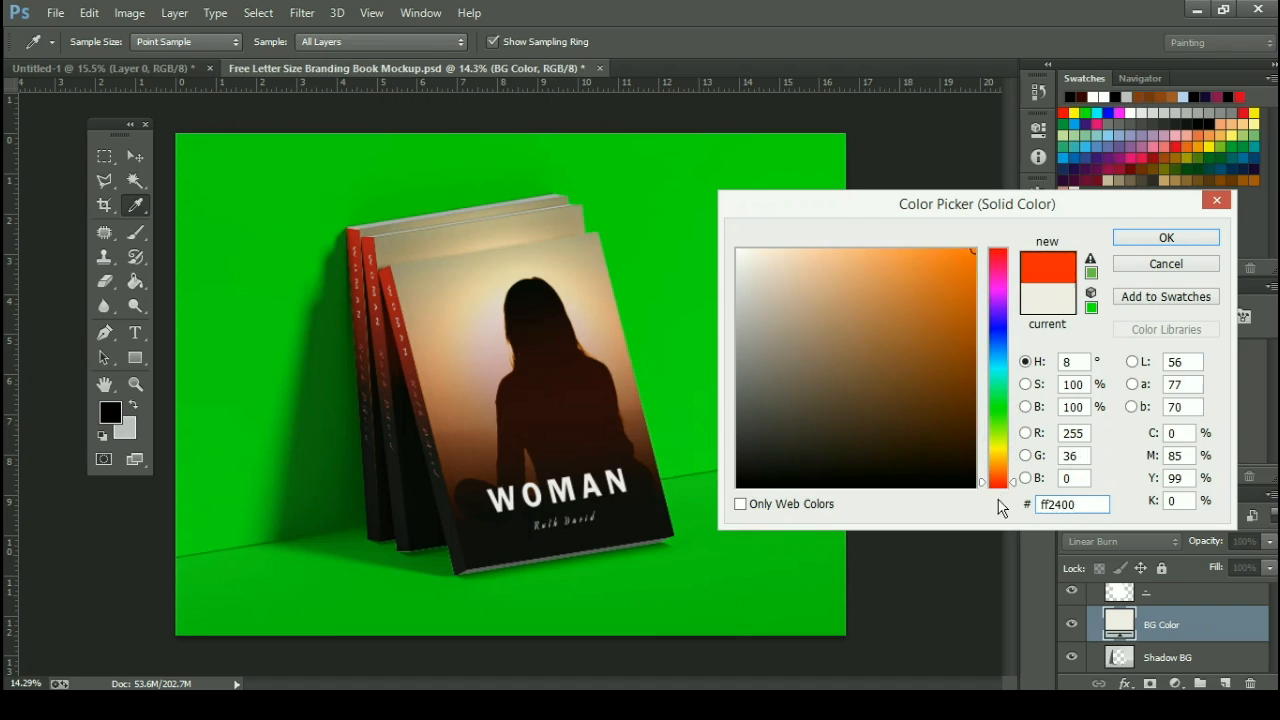
drag(911, 323, 737, 487)
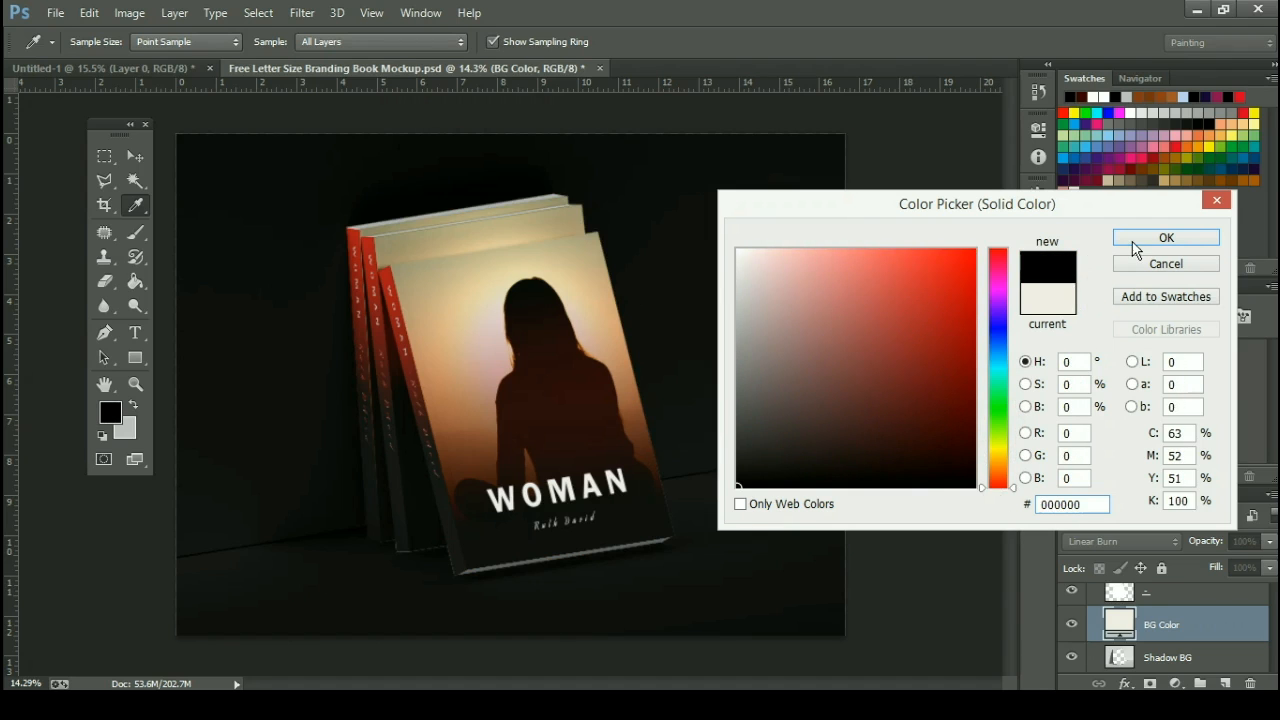
click(1172, 235)
key(v)
scroll(337, 406, up, 3)
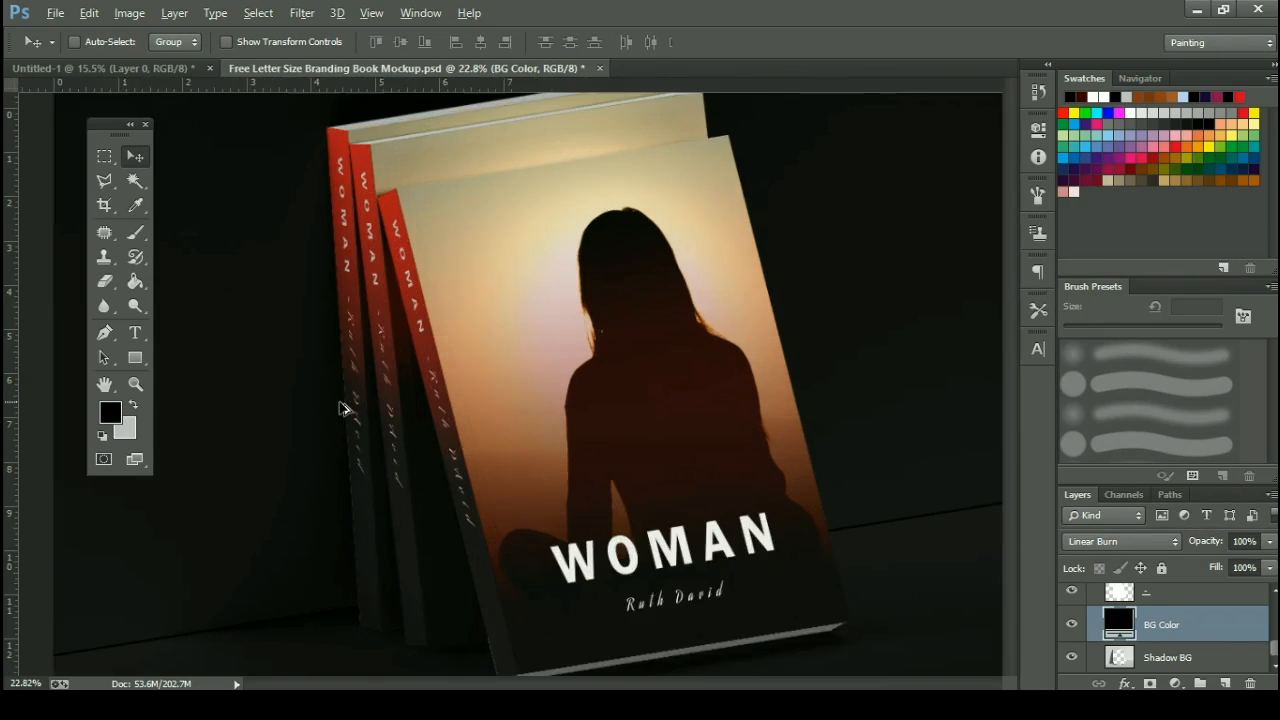
scroll(460, 410, down, 4)
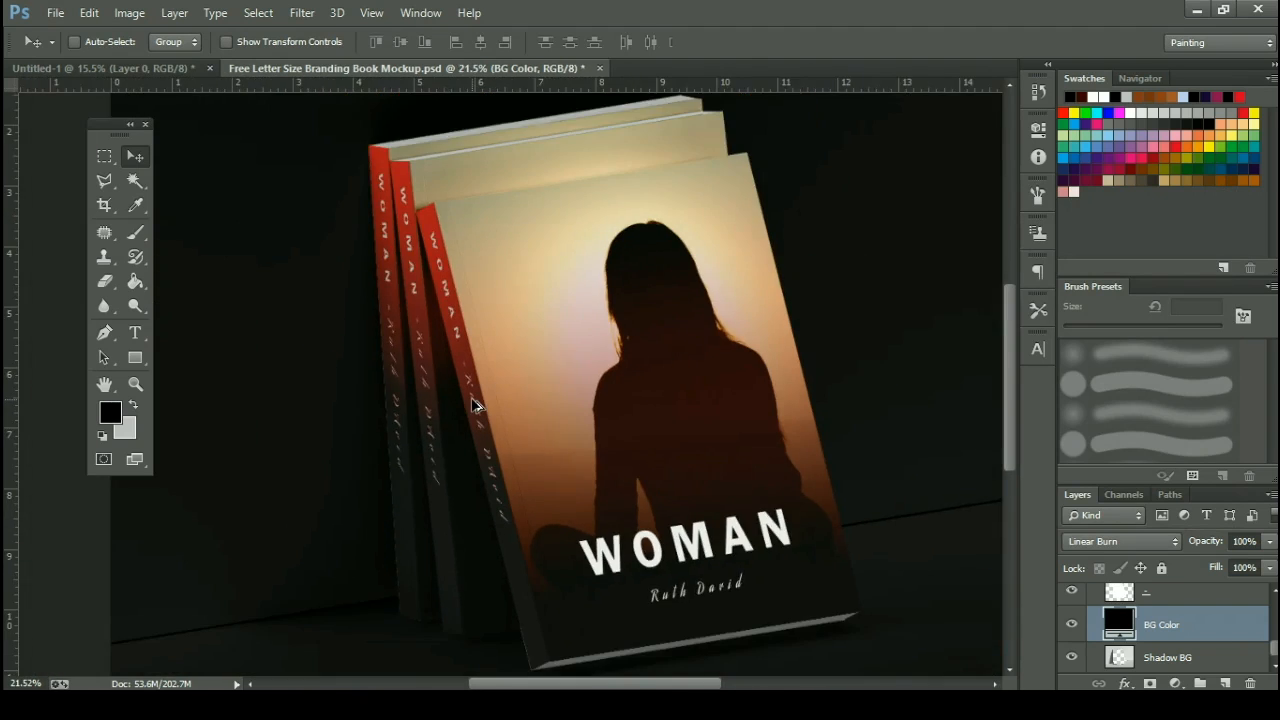
scroll(473, 404, down, 1)
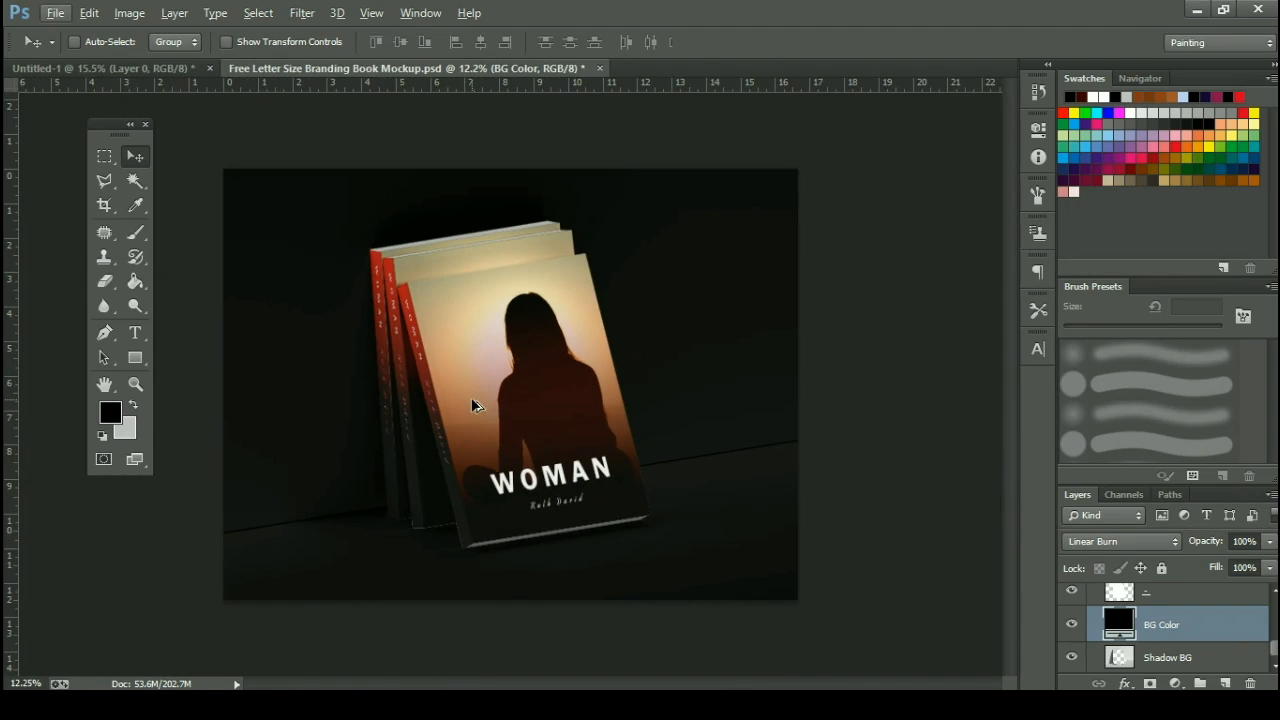
scroll(258, 468, up, 2)
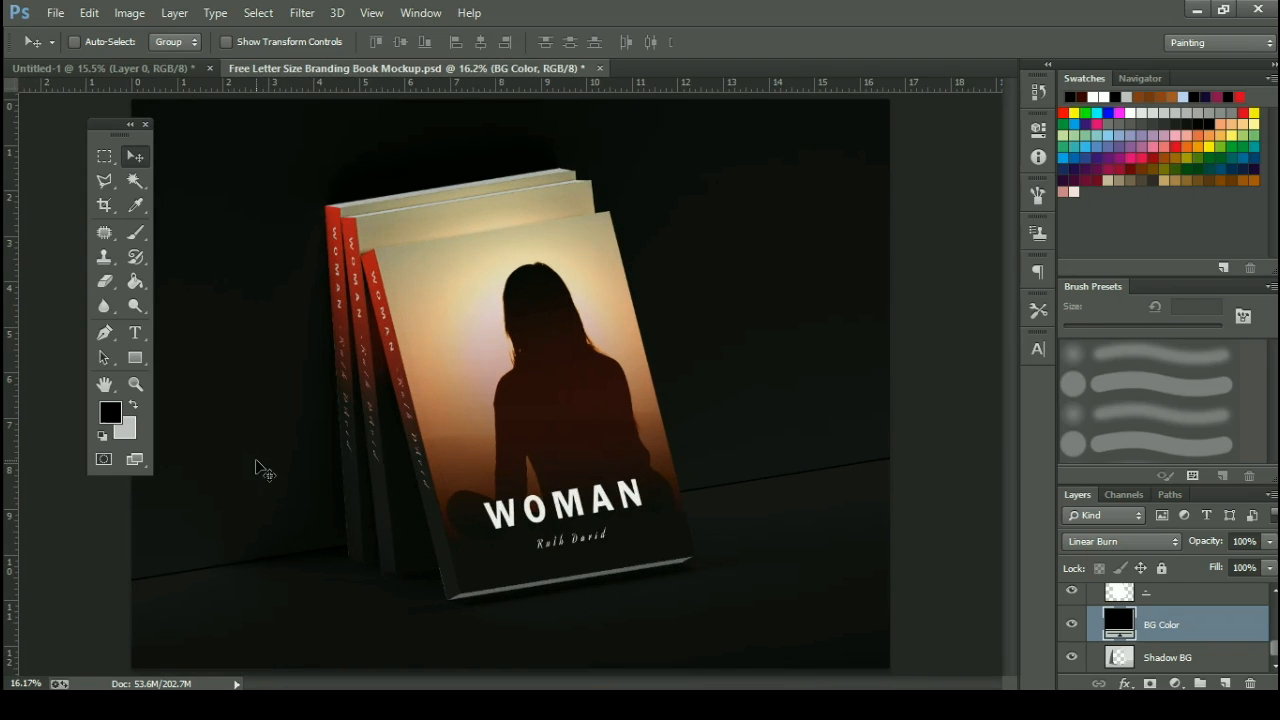